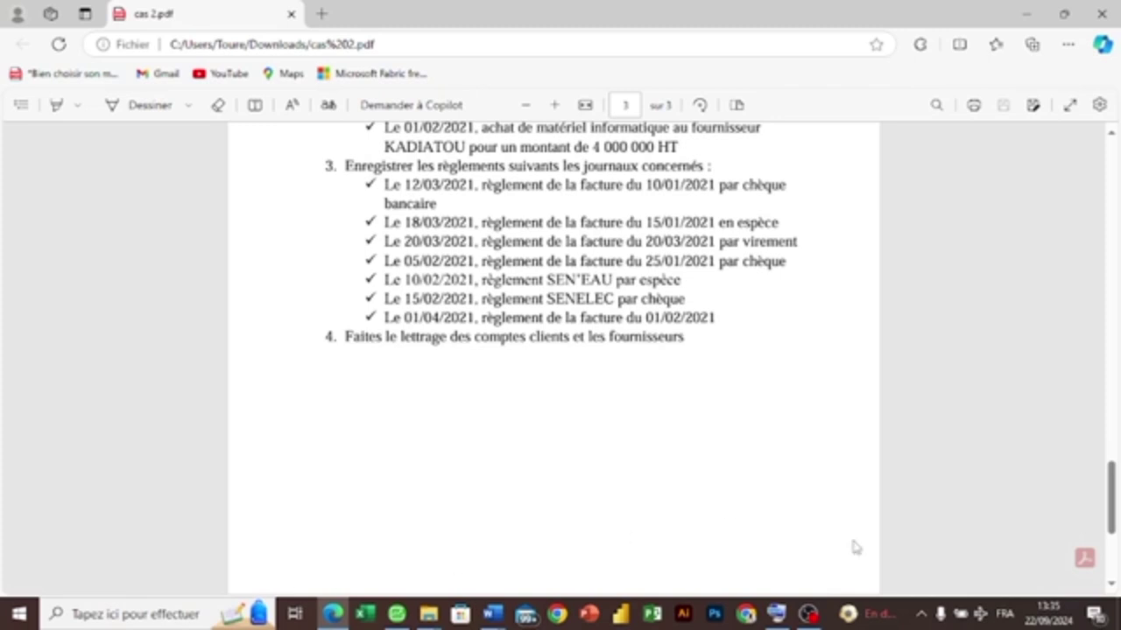
# - Read the exercise's opening balance sheet, the purchase and sale operations, and the settlements to record
pyautogui.moveTo(1114, 499); pyautogui.dragTo(1112, 388)
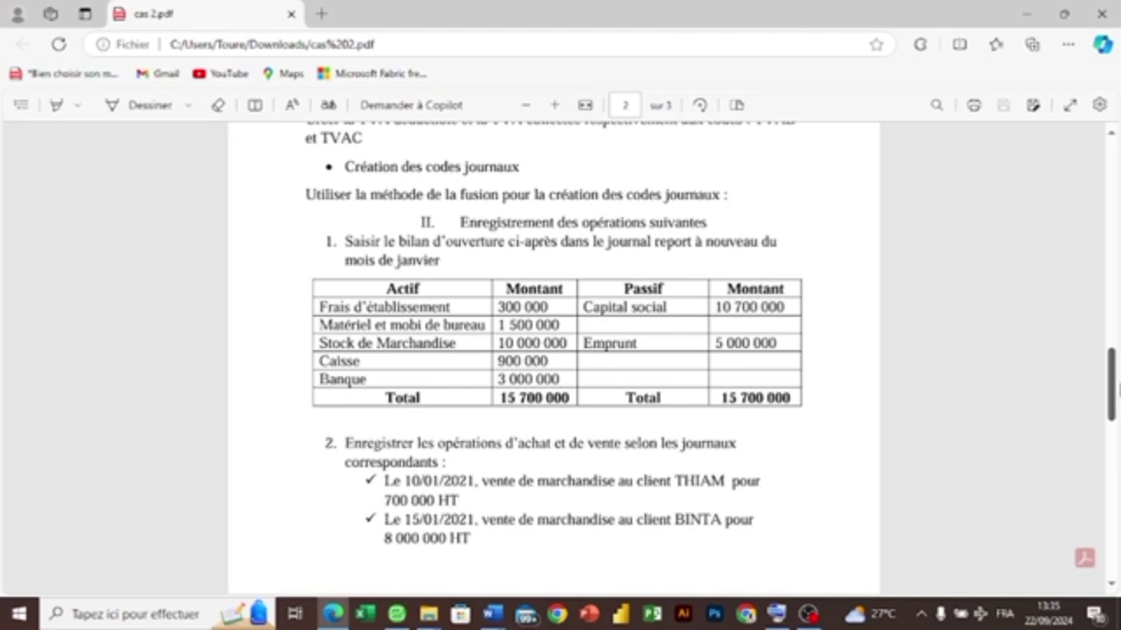
pyautogui.scroll(1, 560, 350)
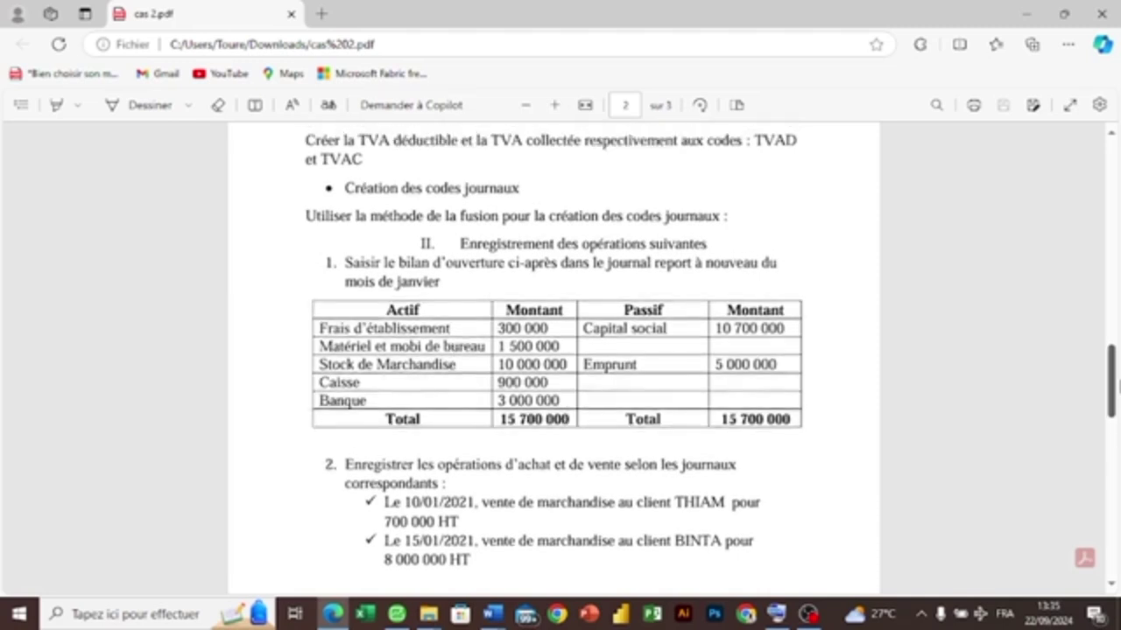
pyautogui.moveTo(1118, 385); pyautogui.dragTo(1110, 434)
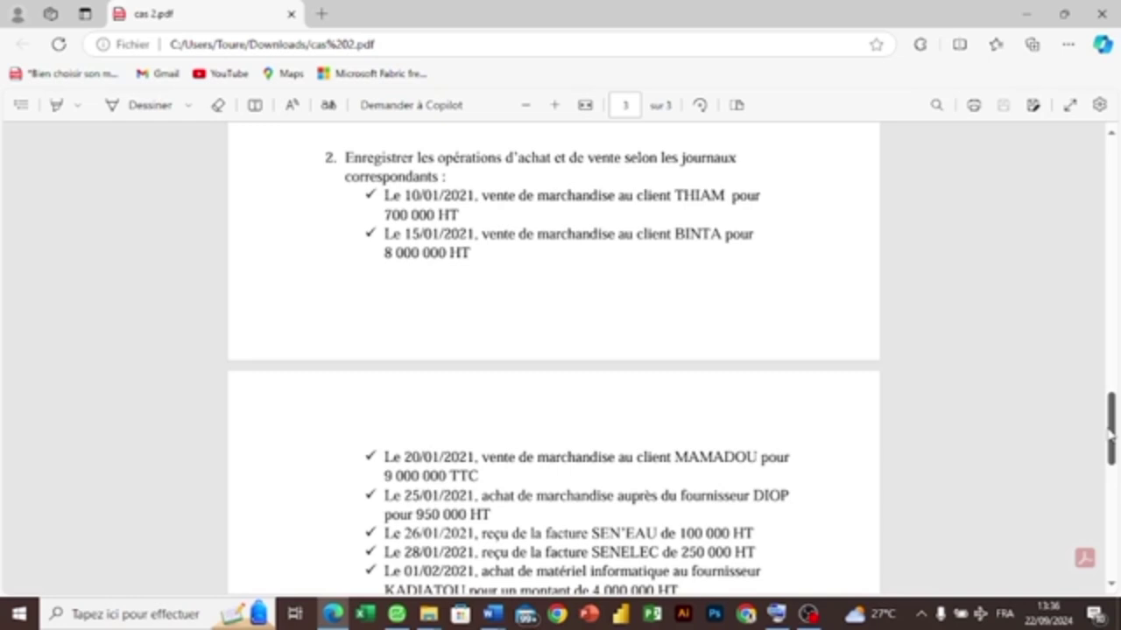
pyautogui.moveTo(1110, 431); pyautogui.dragTo(1109, 493)
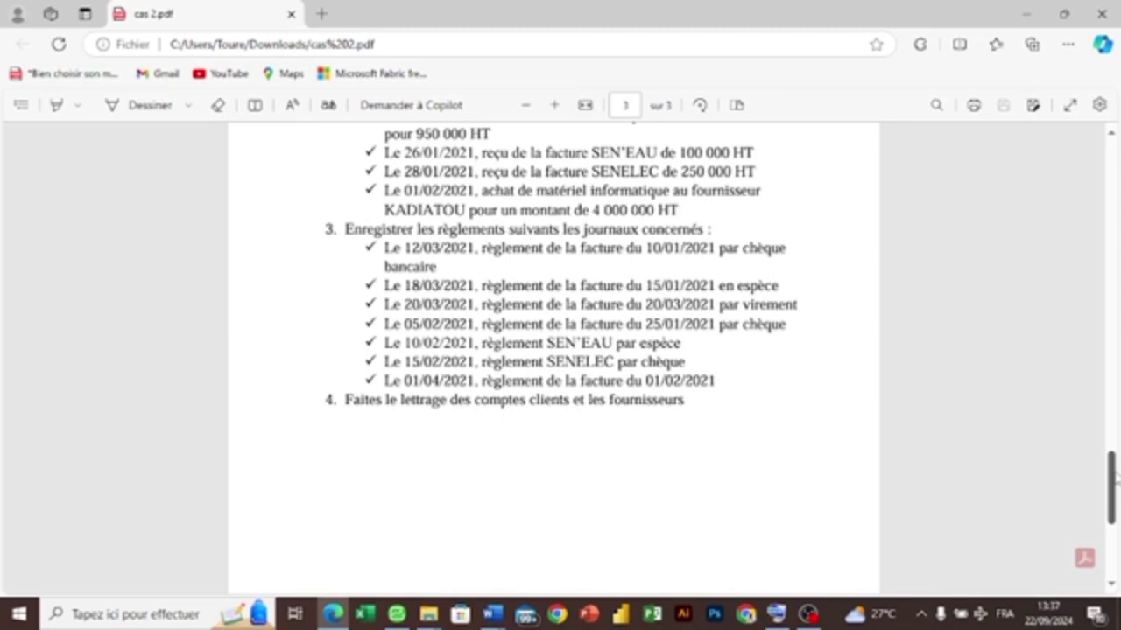
pyautogui.moveTo(1116, 474); pyautogui.dragTo(1111, 423)
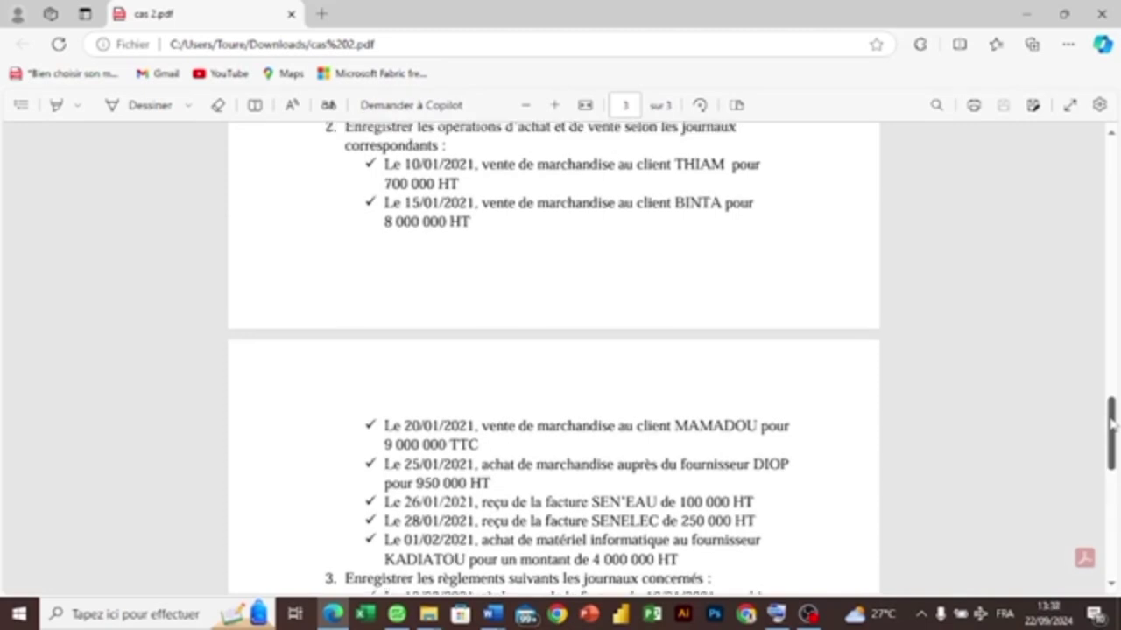
pyautogui.moveTo(1112, 423); pyautogui.dragTo(1113, 464)
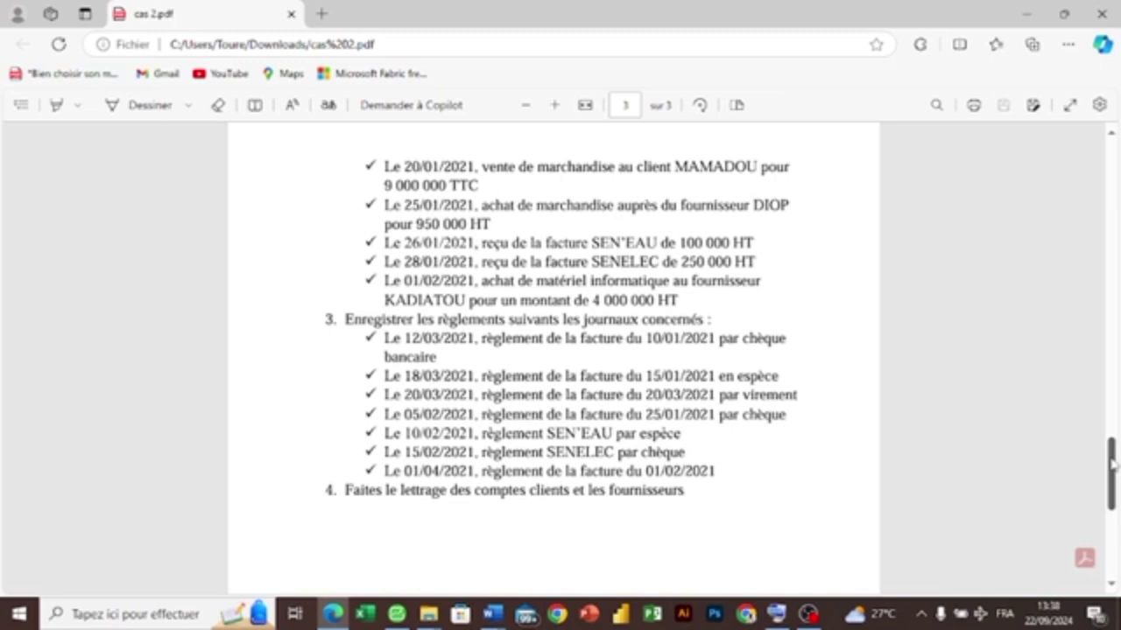
pyautogui.moveTo(1112, 464)
pyautogui.mouseDown()
pyautogui.moveTo(1112, 397)
pyautogui.moveTo(1114, 473)
pyautogui.mouseUp()
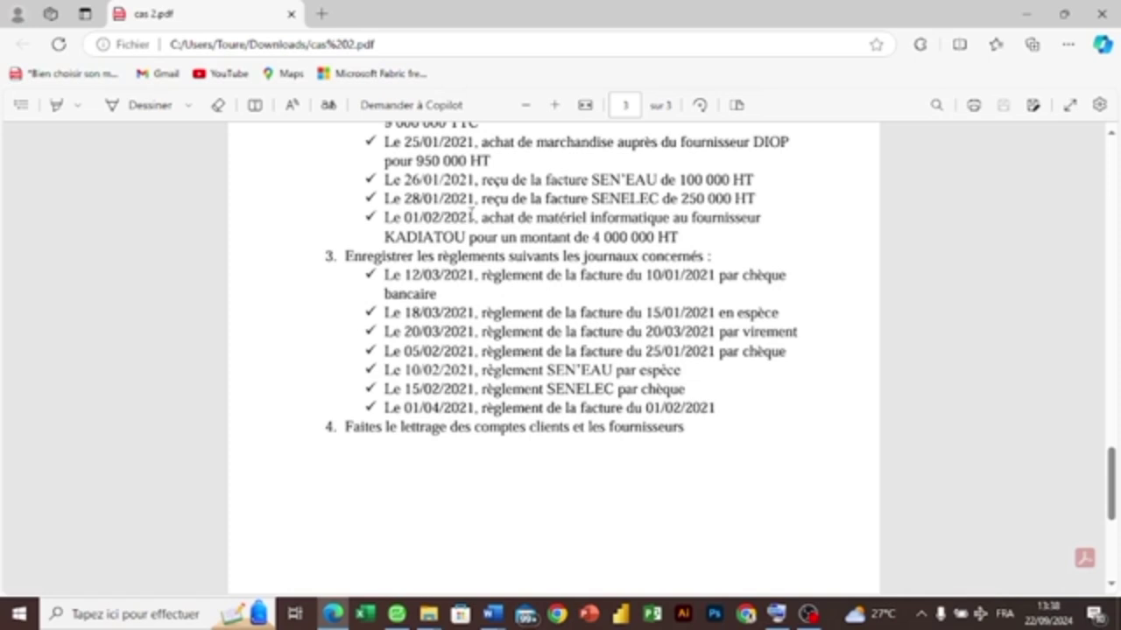
pyautogui.click(397, 612)
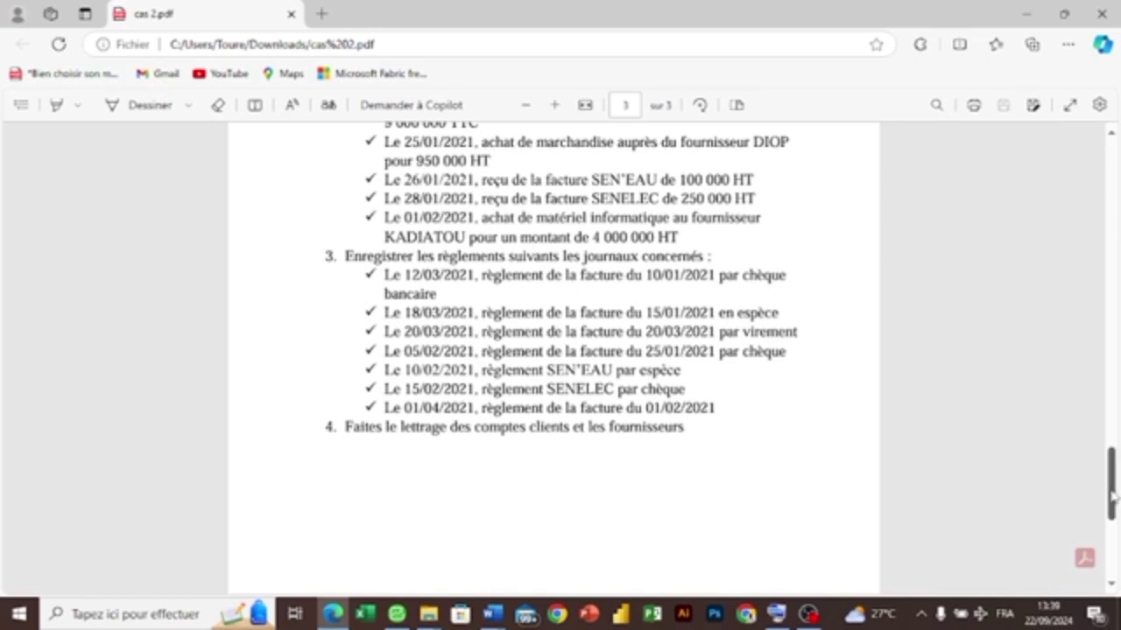
pyautogui.moveTo(1111, 496); pyautogui.dragTo(1112, 497)
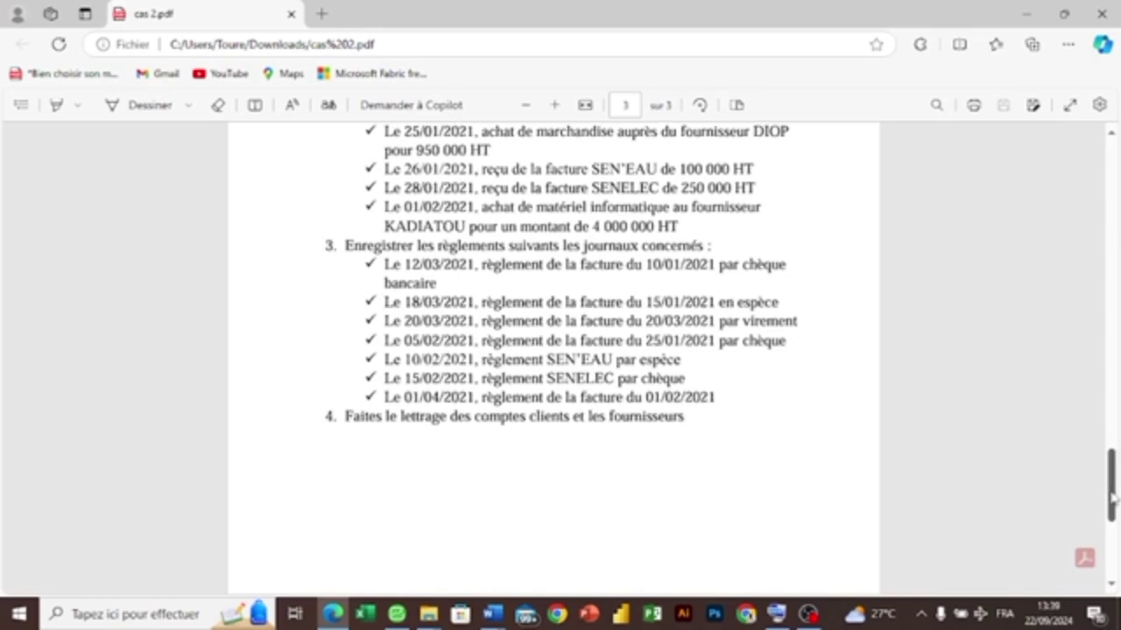
pyautogui.moveTo(1112, 496); pyautogui.dragTo(1111, 445)
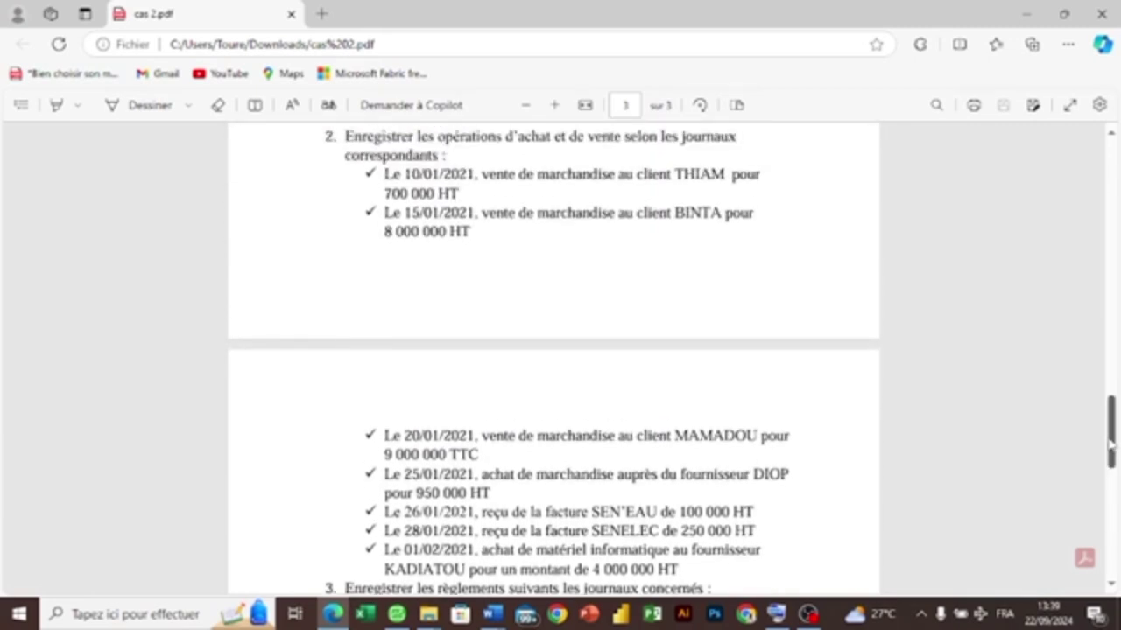
pyautogui.moveTo(1110, 445); pyautogui.dragTo(1110, 448)
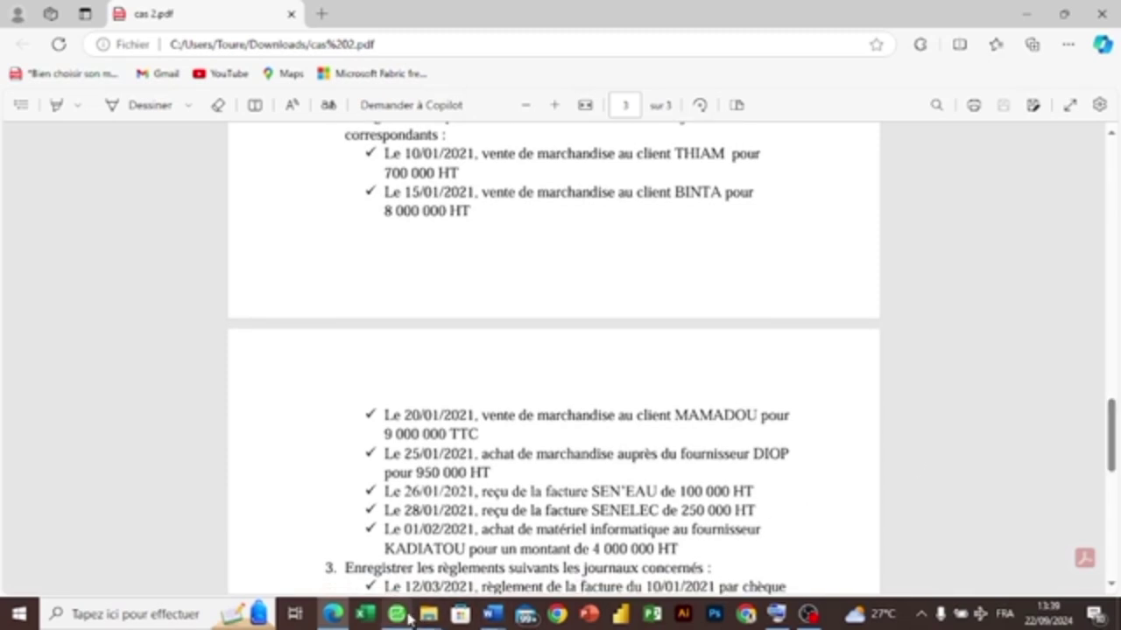
# - Switch to Sage 100 Comptabilité and examine the lines of the 10 January sale in the January 2022 sales journal (VNT)
pyautogui.moveTo(399, 614)
pyautogui.click(399, 533)
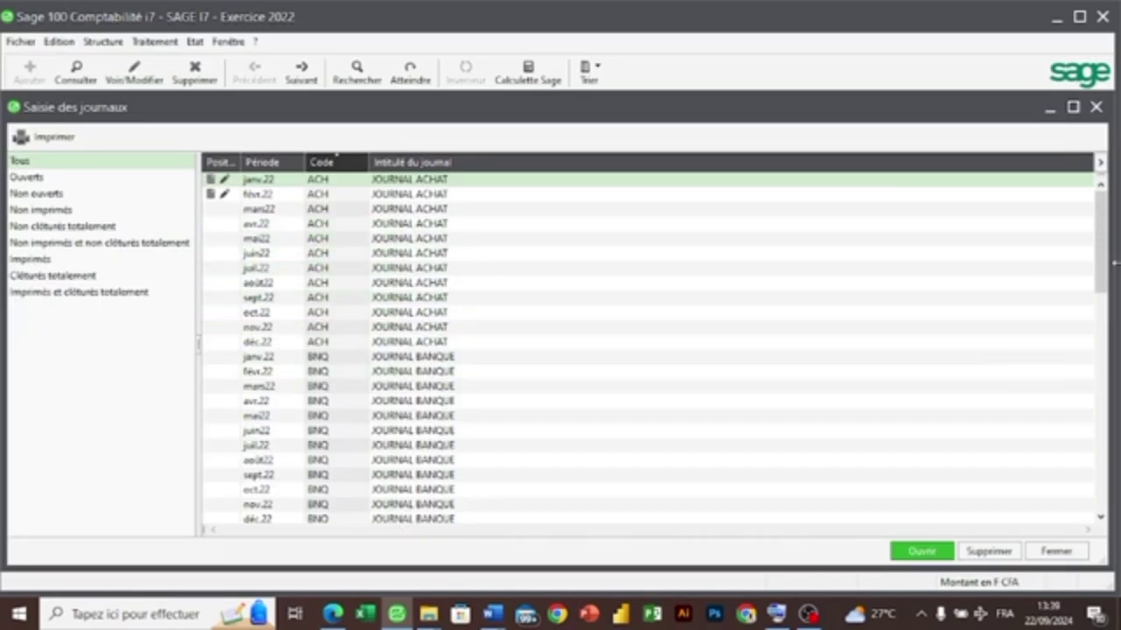
pyautogui.moveTo(1101, 260); pyautogui.dragTo(1105, 528)
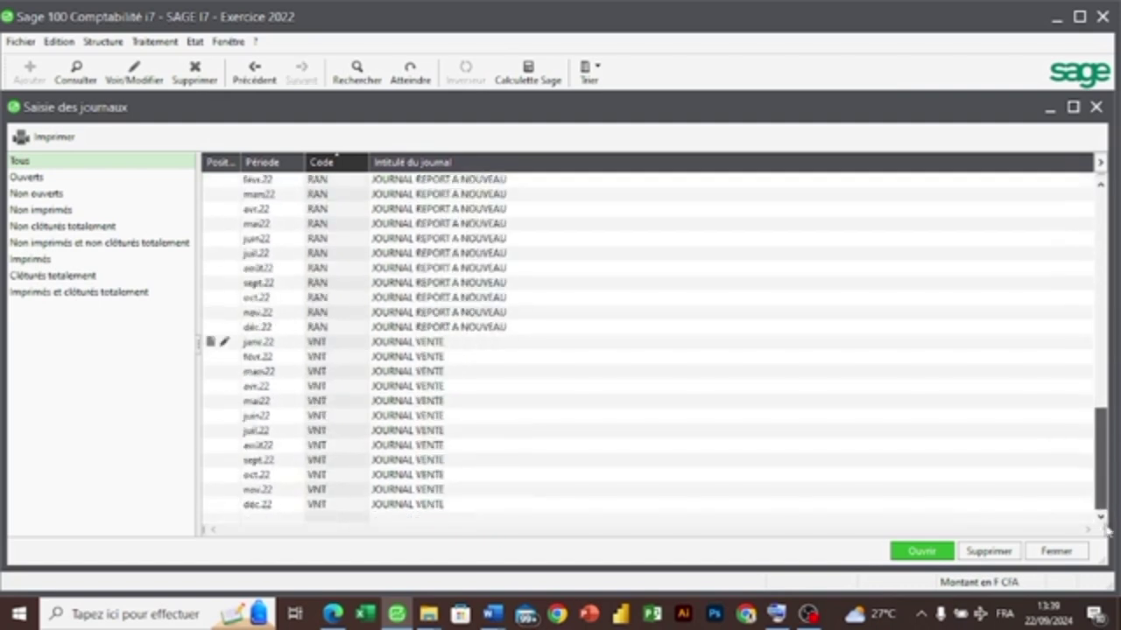
pyautogui.click(466, 345)
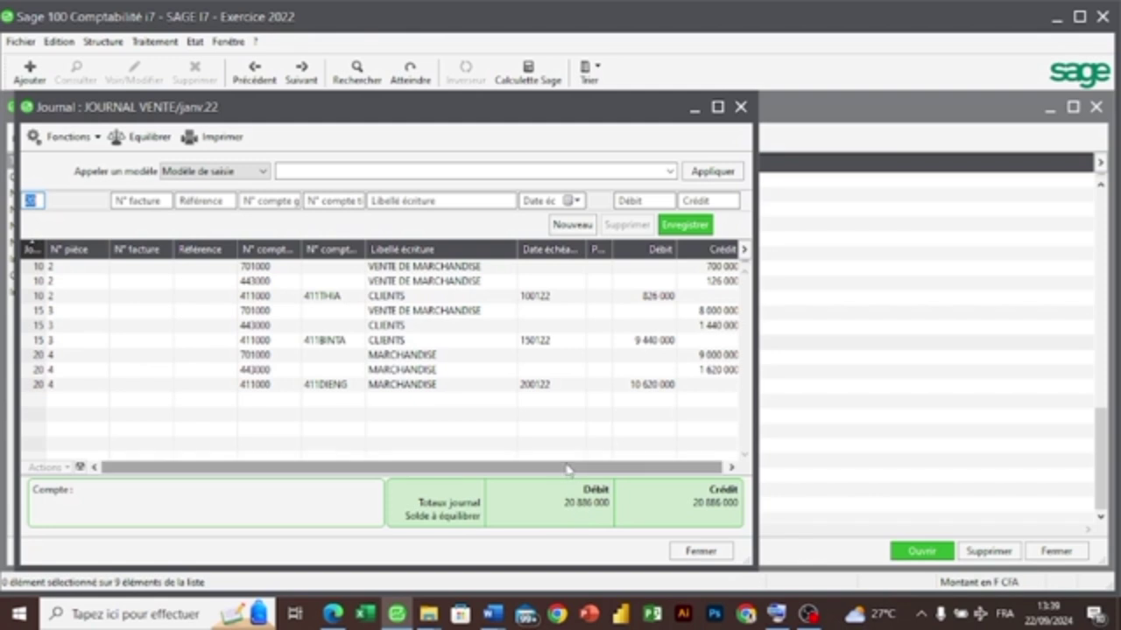
pyautogui.click(200, 268)
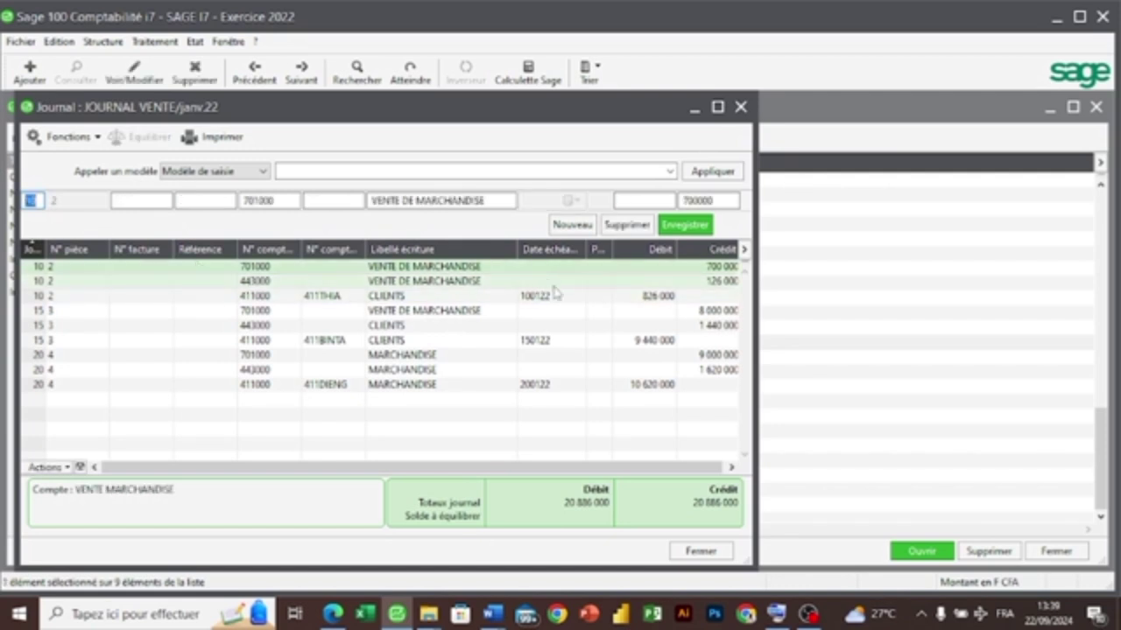
pyautogui.click(636, 298)
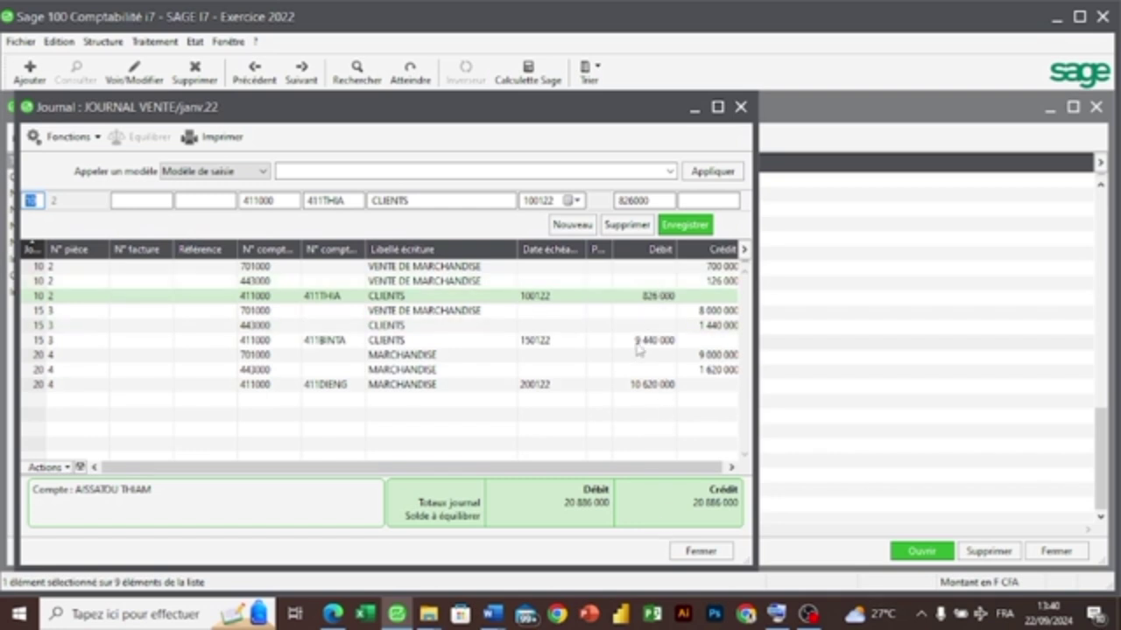
# - Return to the list of entry journals and show its first journals, starting with the purchase journal (ACH)
pyautogui.moveTo(398, 613)
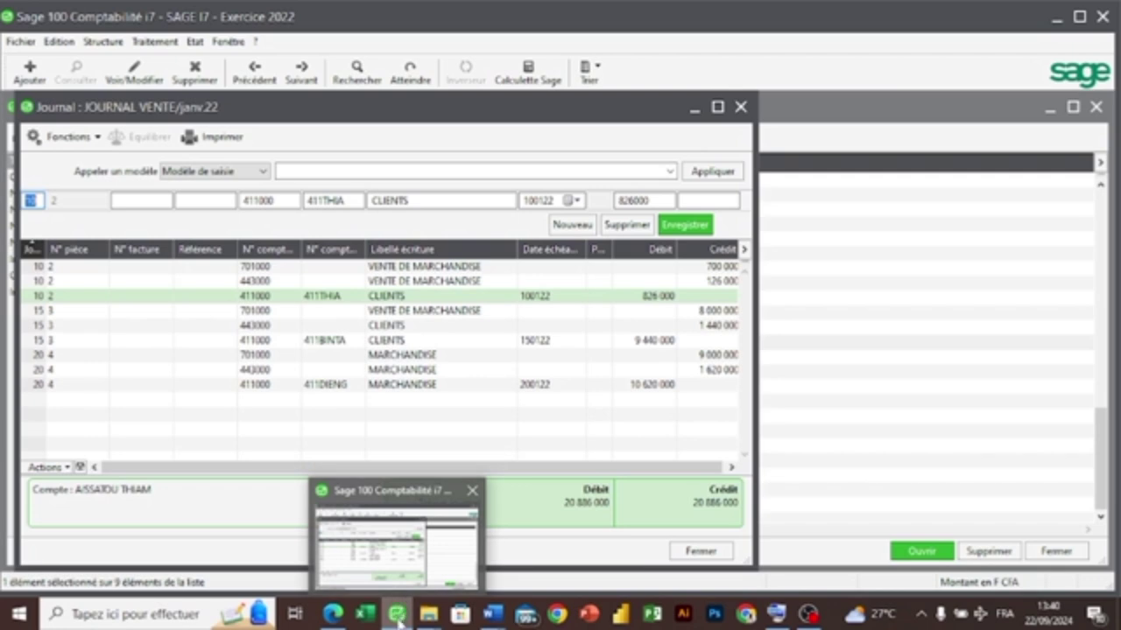
pyautogui.moveTo(337, 616)
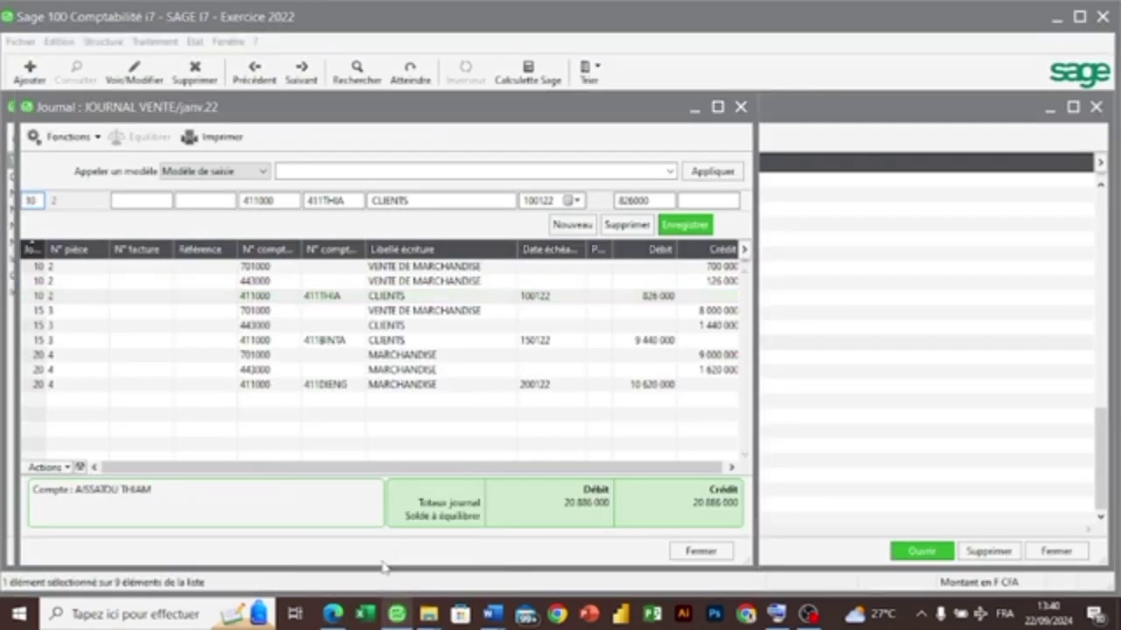
pyautogui.click(155, 41)
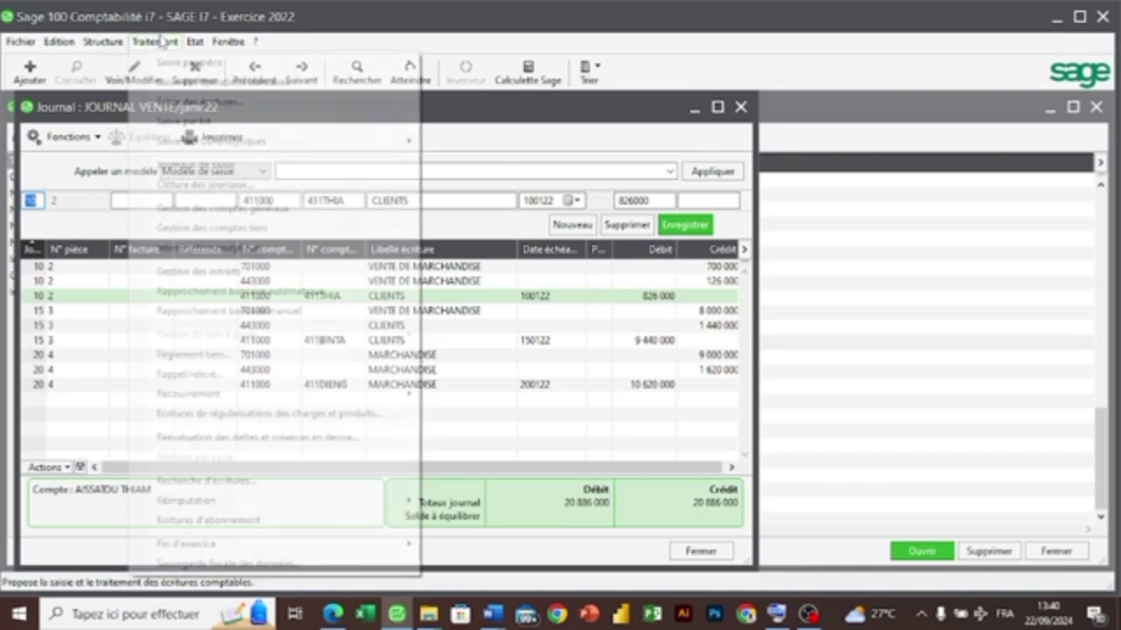
pyautogui.click(208, 170)
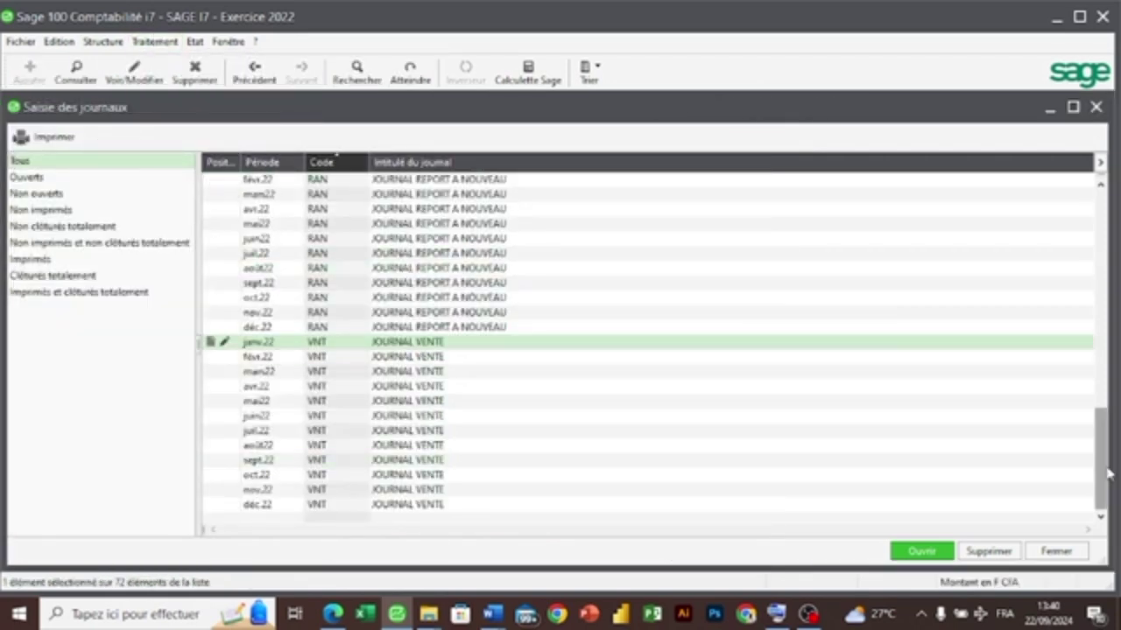
pyautogui.moveTo(1102, 469); pyautogui.dragTo(1101, 212)
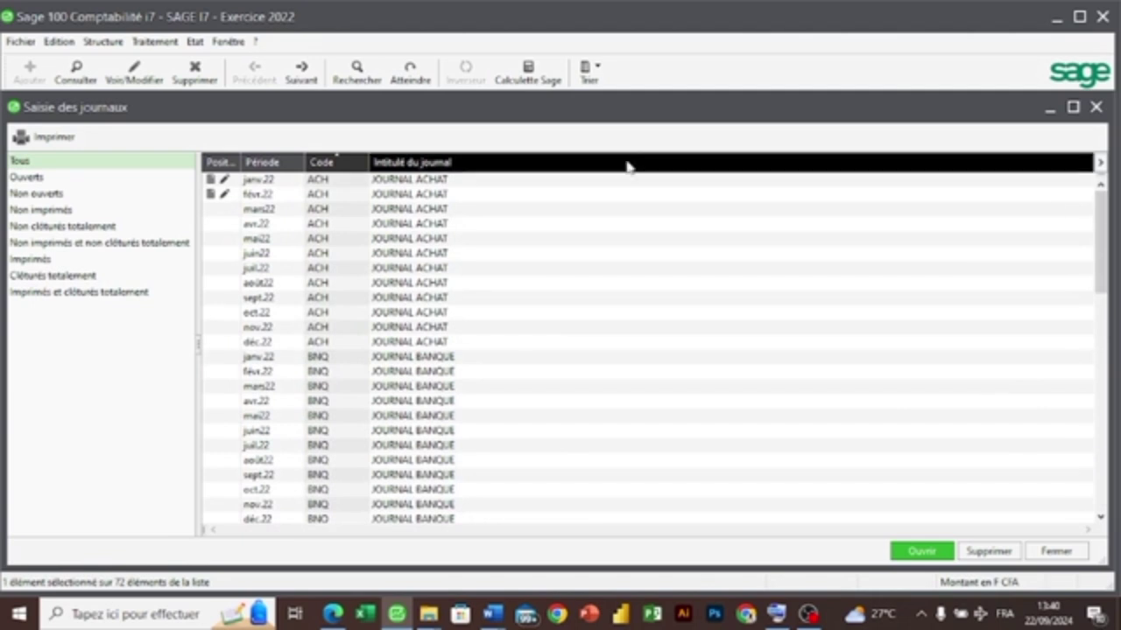
# - Switch to the exercise PDF in Edge and review the settlements listed under point 3
pyautogui.click(332, 613)
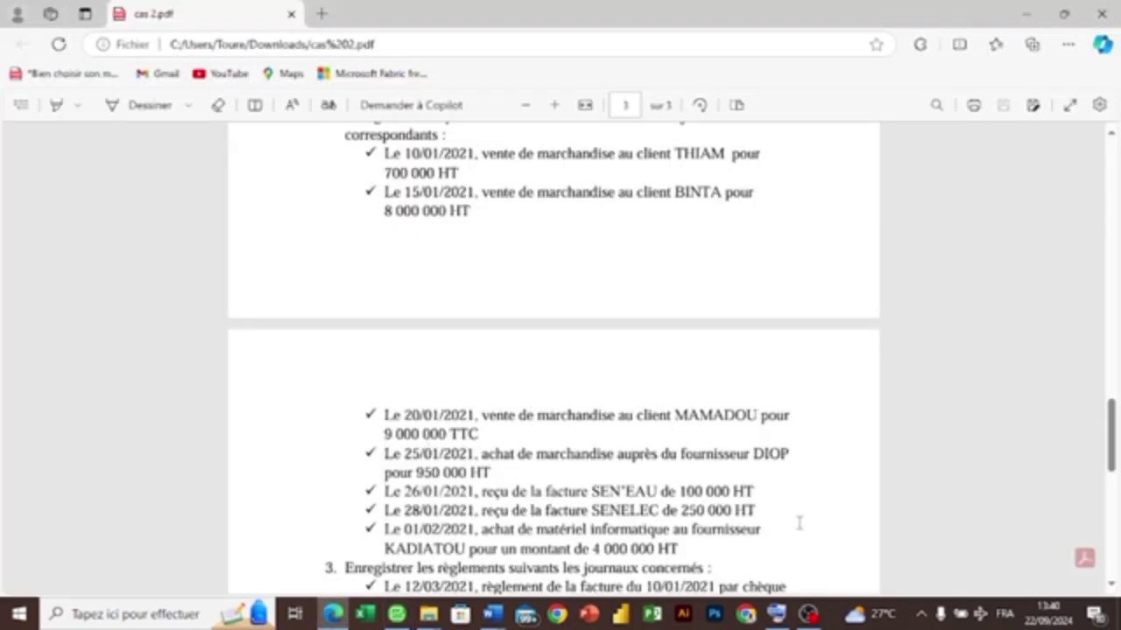
pyautogui.scroll(-1, 1112, 473)
pyautogui.scroll(-7, 1112, 484)
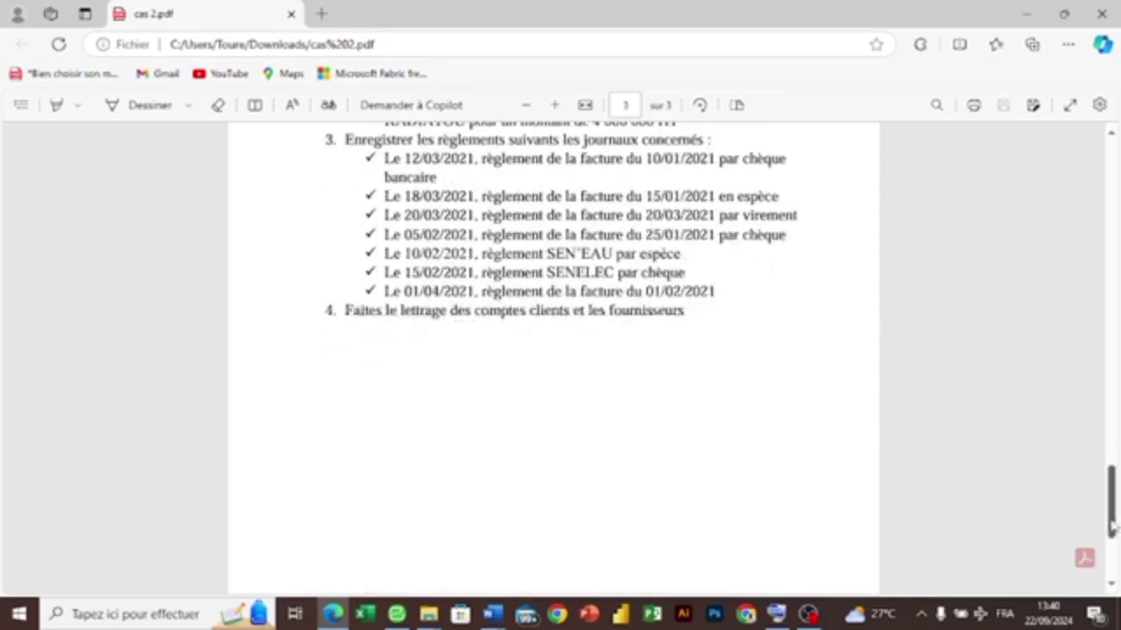
pyautogui.scroll(1, 1112, 484)
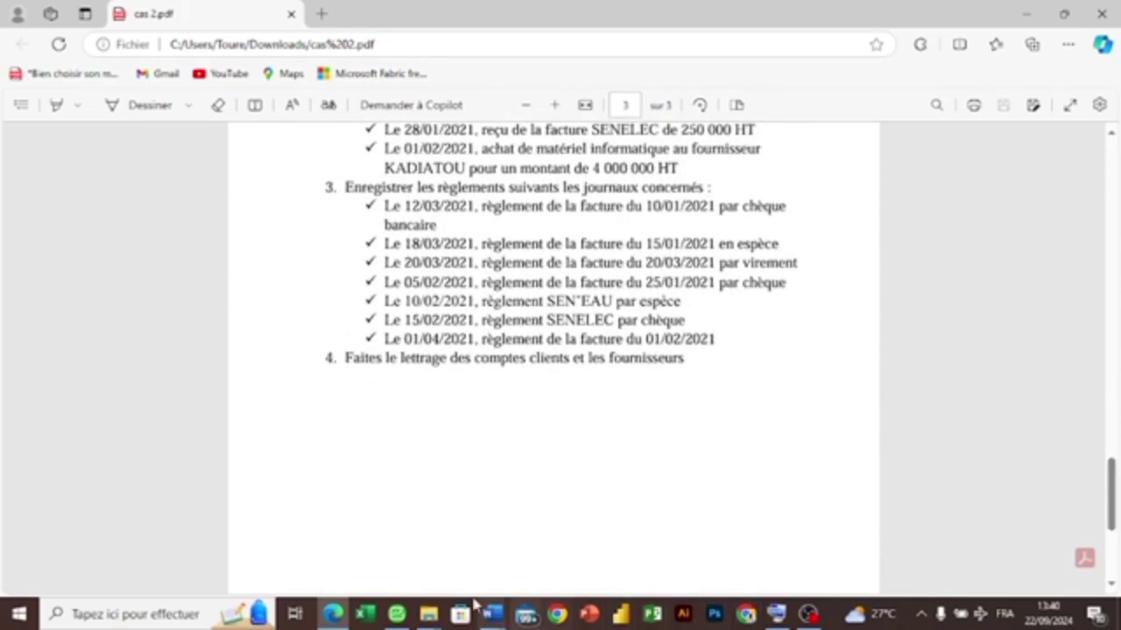
# - Switch back to Sage 100 Comptabilité and open the March 2022 purchase journal (JOURNAL ACHAT), acknowledging the fiscal backup notice
pyautogui.click(397, 612)
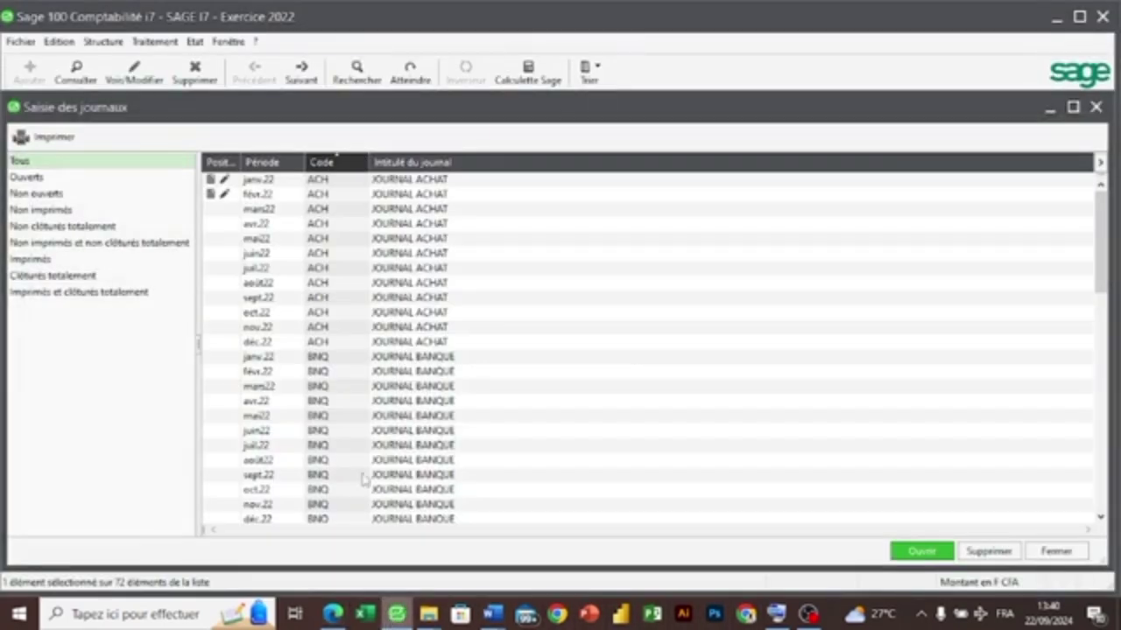
pyautogui.doubleClick(353, 214)
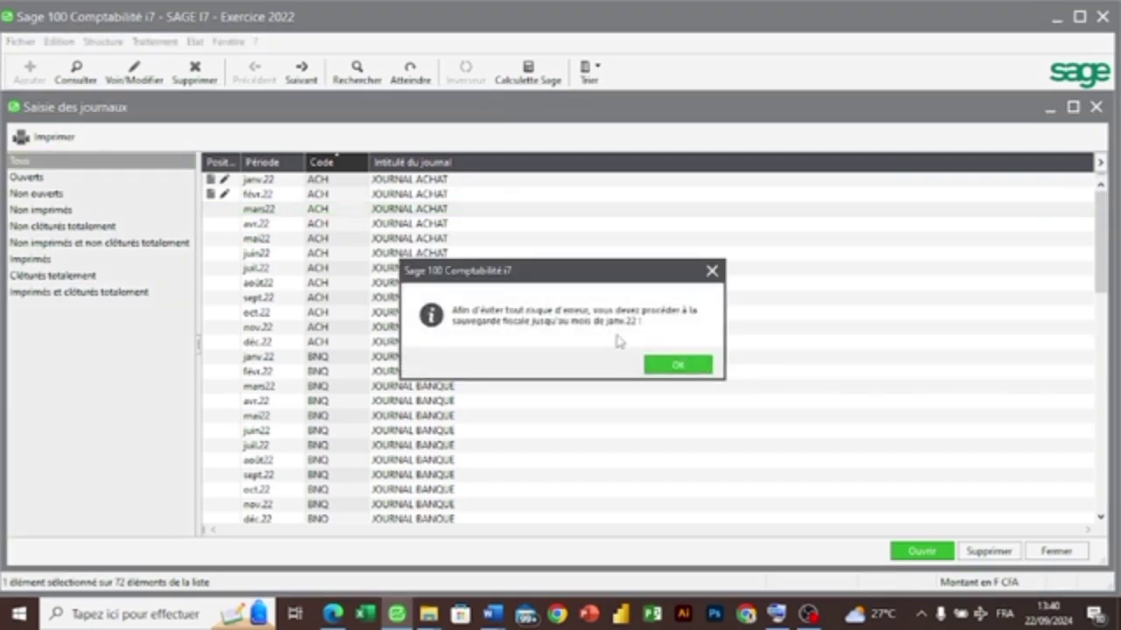
pyautogui.click(669, 364)
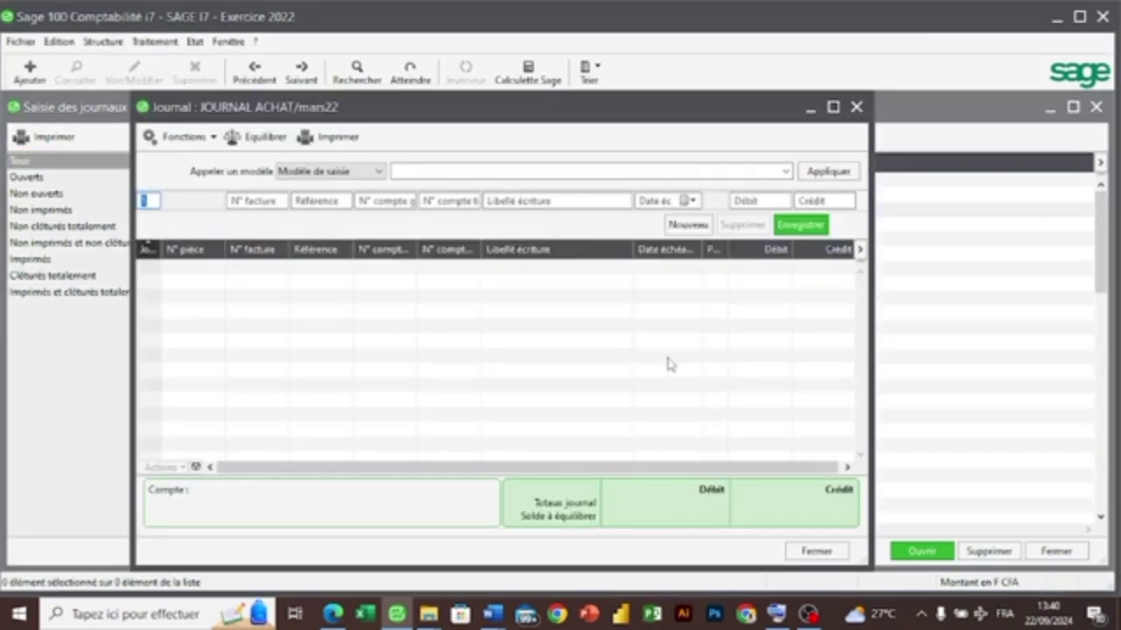
# - Start a journal line for day 12 with general account 401000, leaving the invoice number and reference empty
pyautogui.write('1')
pyautogui.press('Tab')
pyautogui.press('Tab')
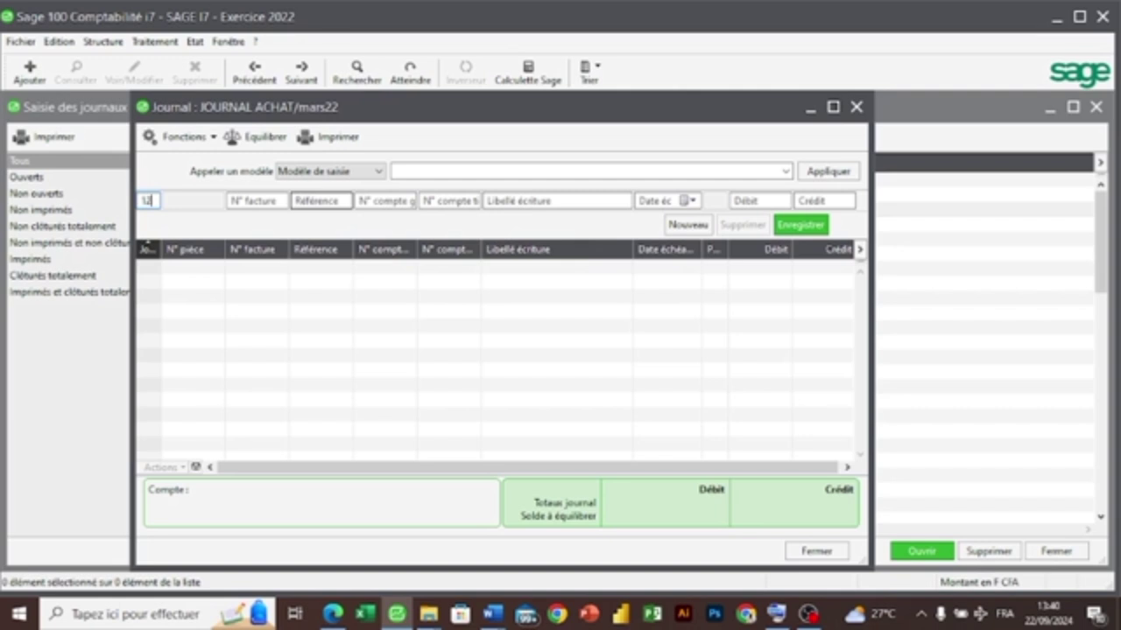
pyautogui.press('Tab')
pyautogui.press('Tab')
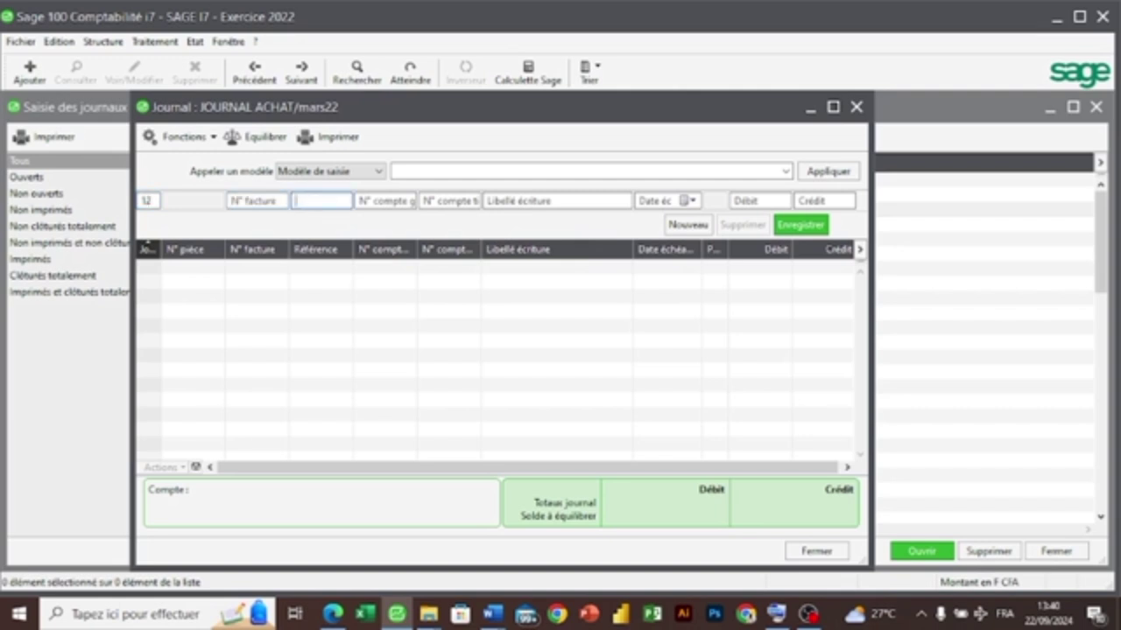
pyautogui.press('Tab')
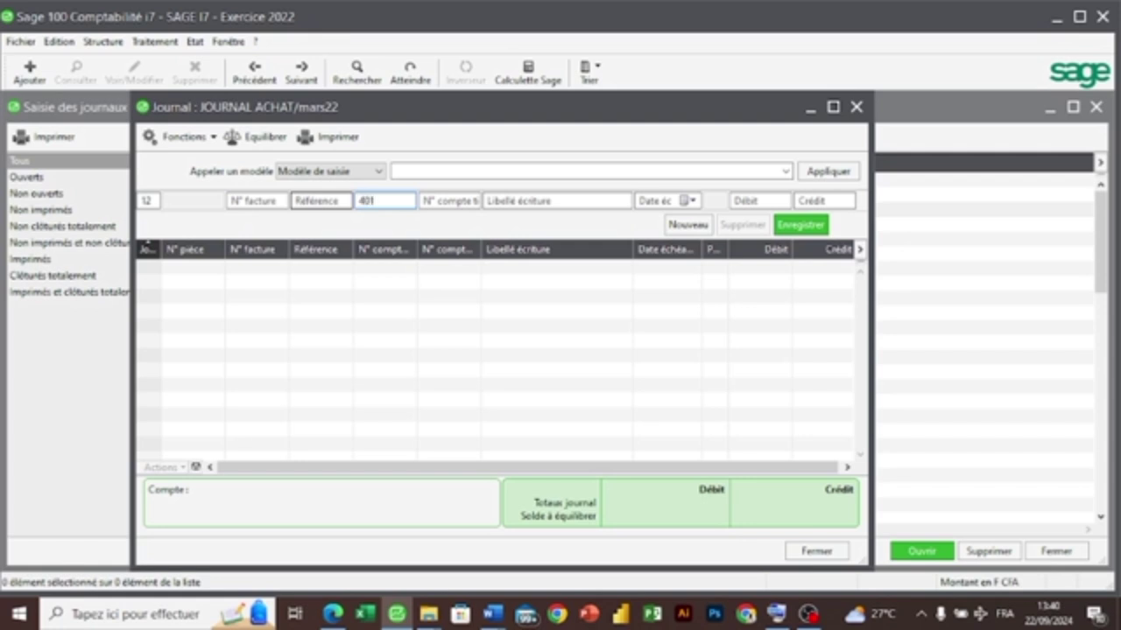
pyautogui.write('401000')
pyautogui.press('Tab')
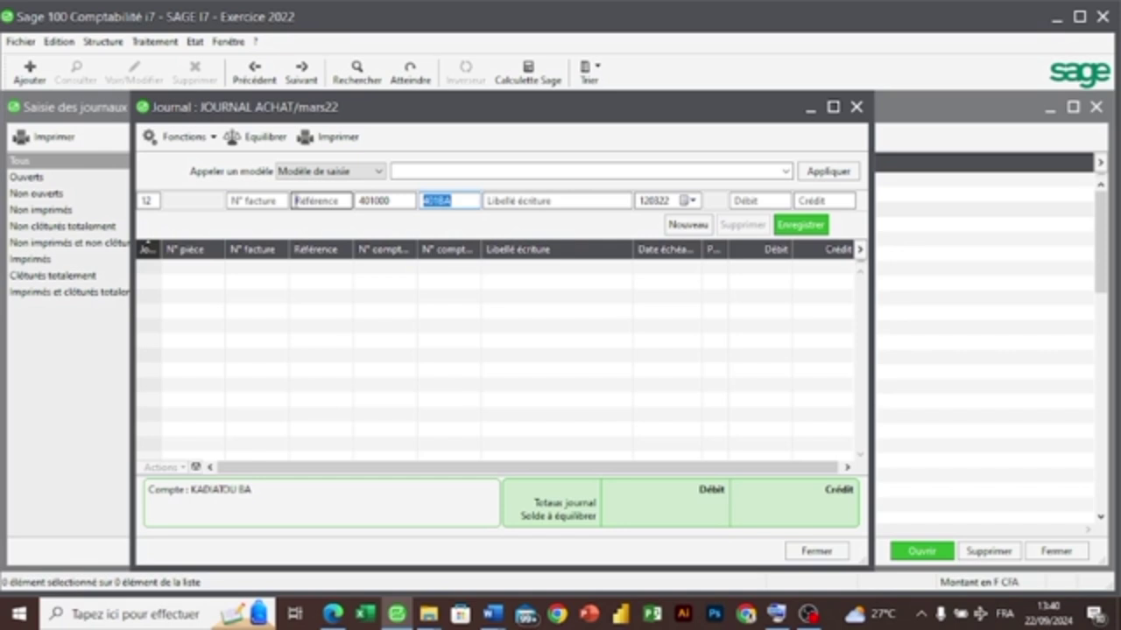
pyautogui.press('F4')
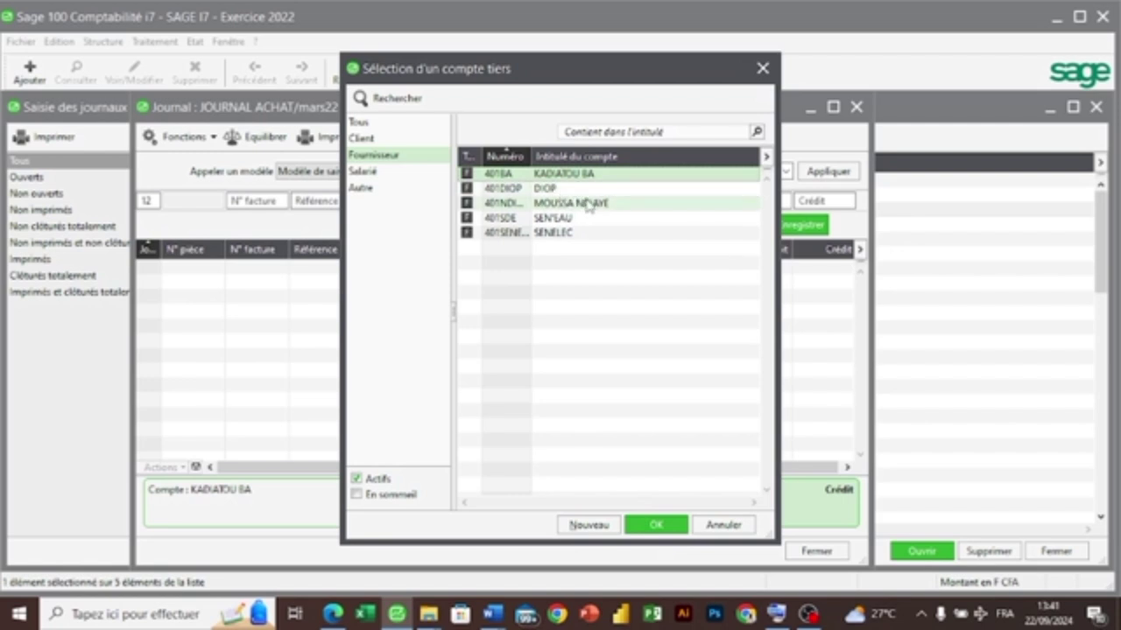
pyautogui.click(763, 69)
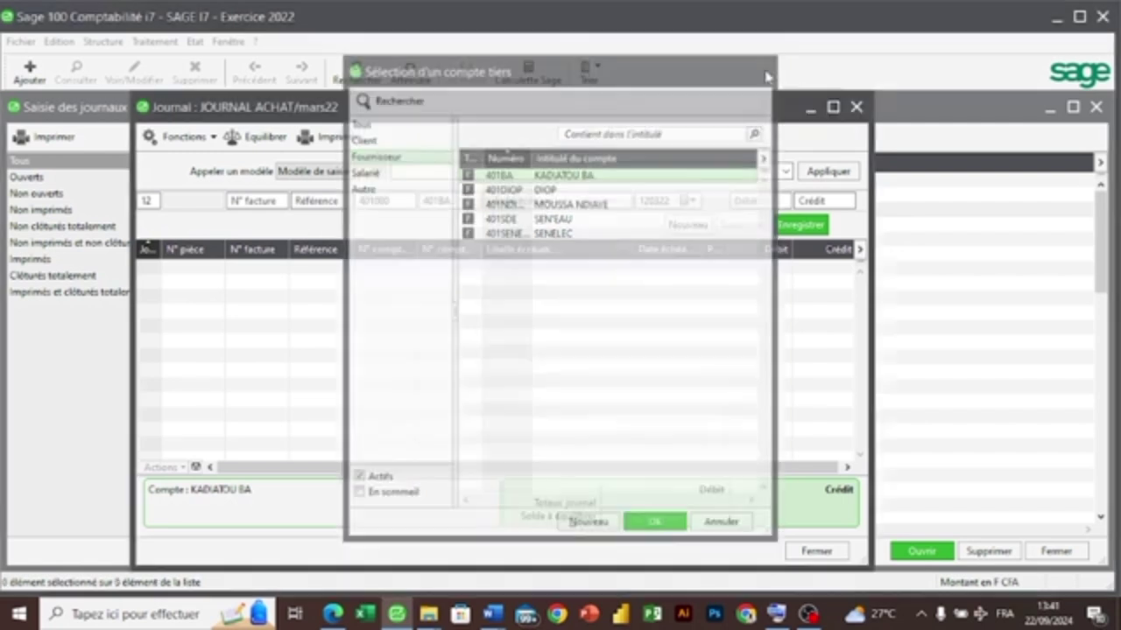
pyautogui.click(392, 200)
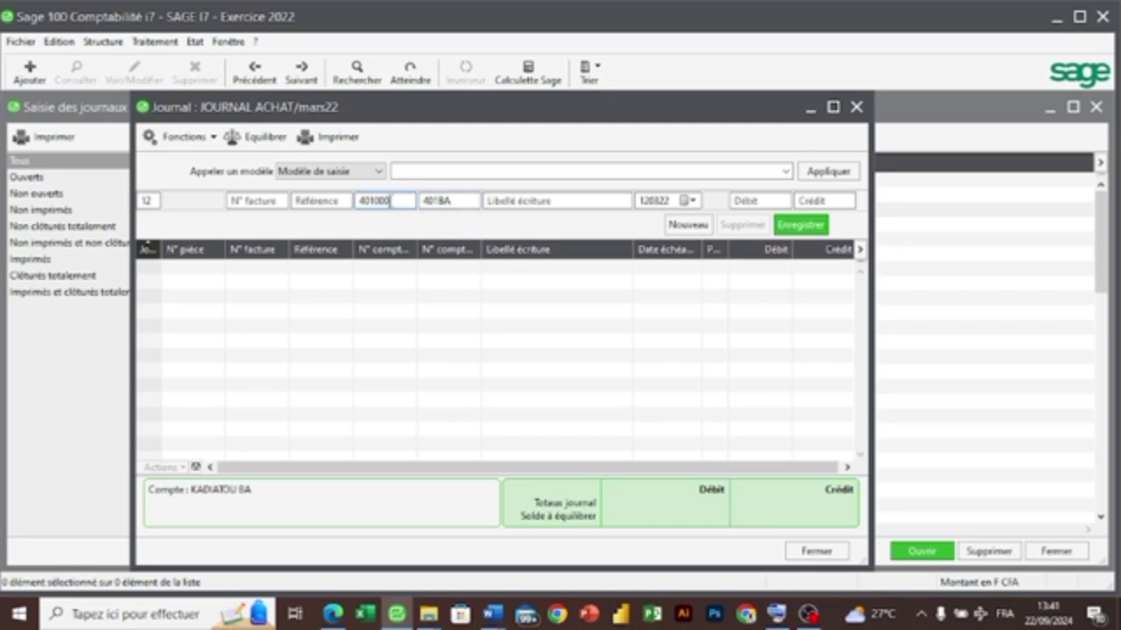
pyautogui.press('BackSpace')
pyautogui.press('BackSpace')
pyautogui.press('BackSpace')
pyautogui.write('11')
pyautogui.press('Tab')
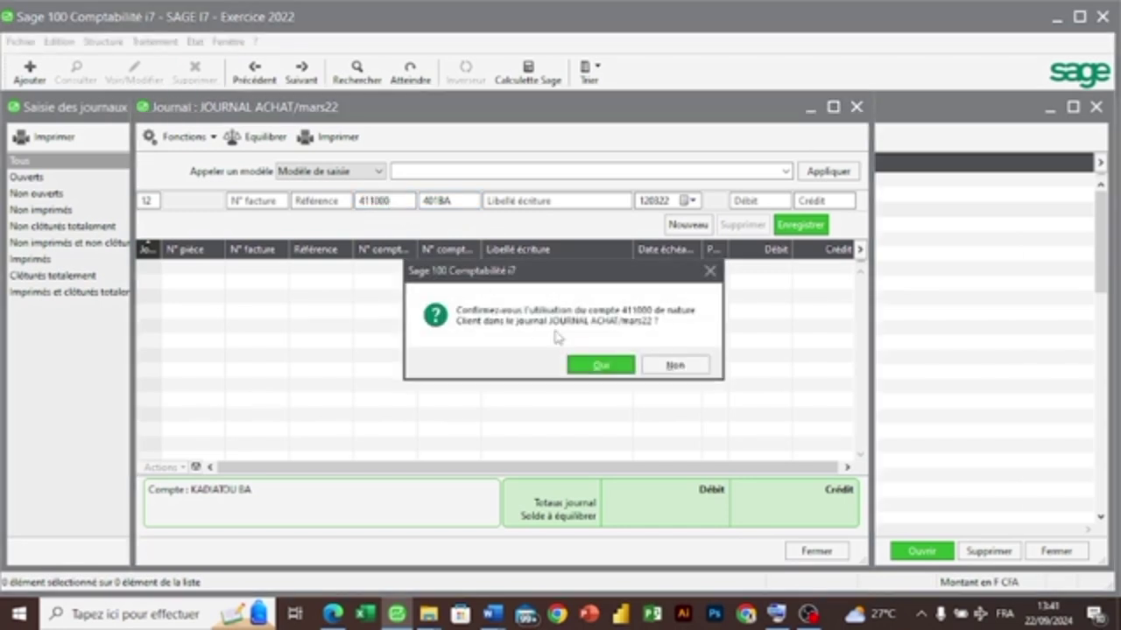
pyautogui.click(593, 364)
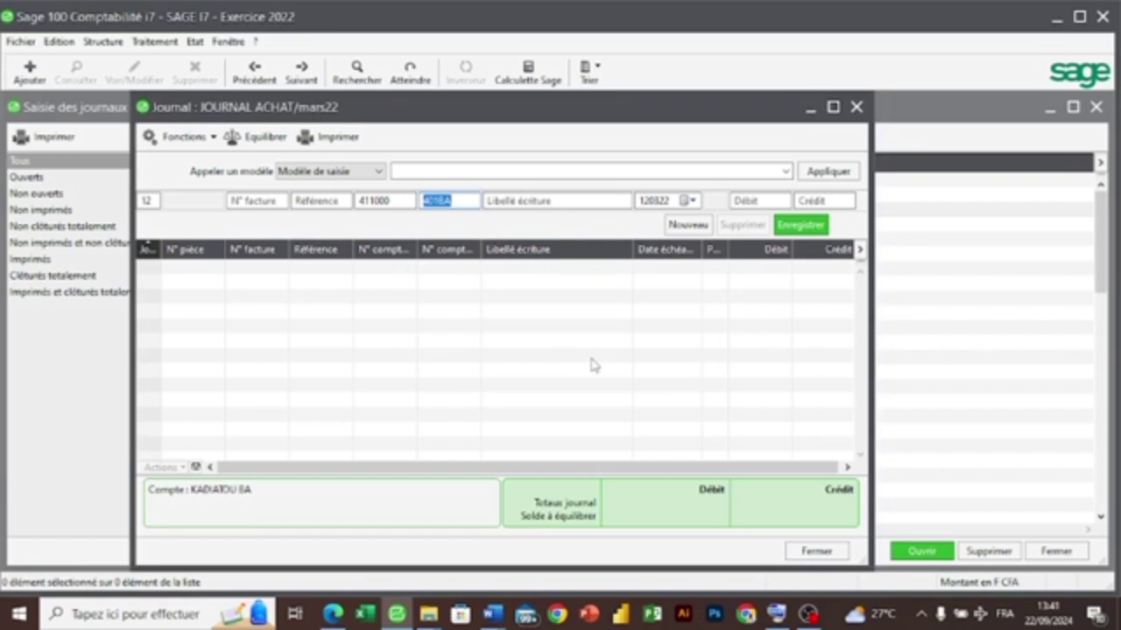
pyautogui.press('F4')
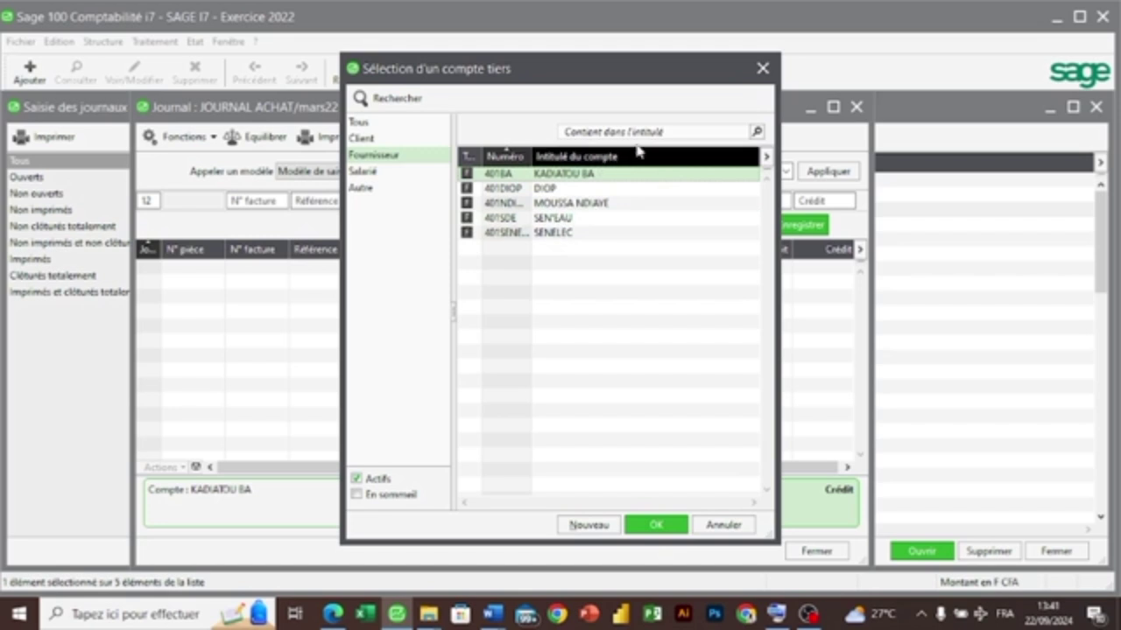
pyautogui.click(773, 76)
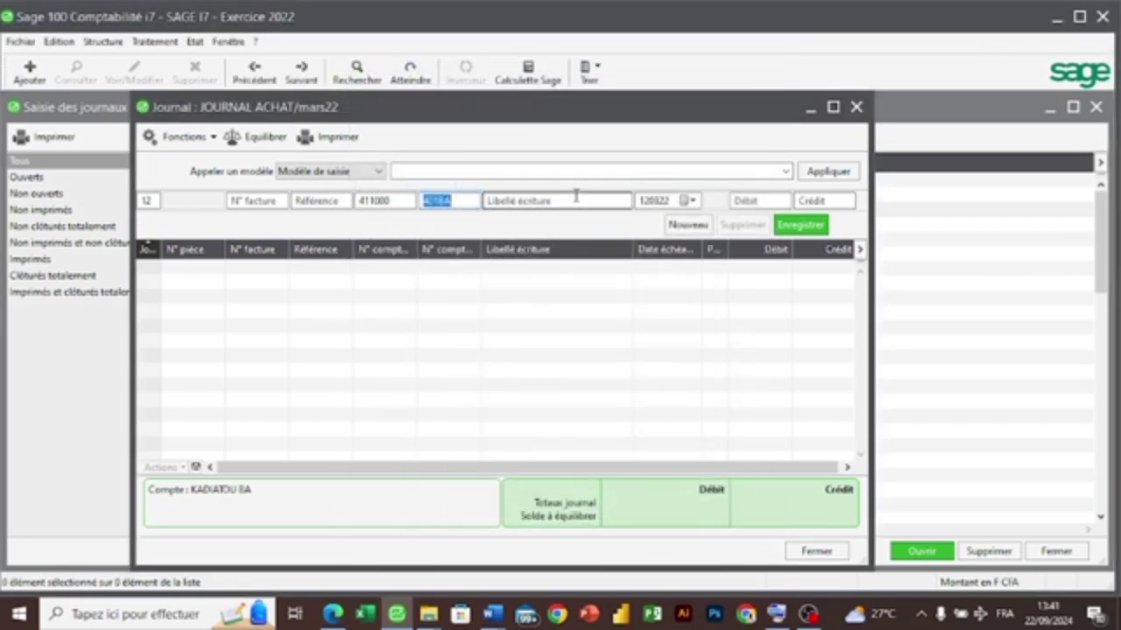
pyautogui.click(390, 198)
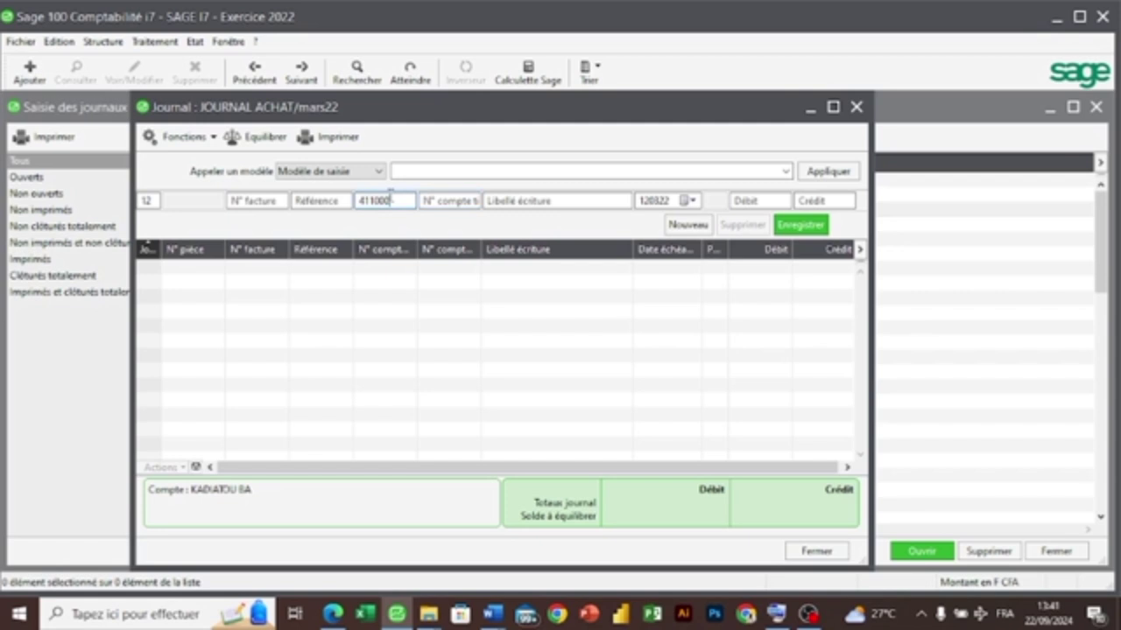
pyautogui.press('BackSpace')
pyautogui.press('BackSpace')
pyautogui.press('BackSpace')
pyautogui.press('BackSpace')
pyautogui.press('BackSpace')
pyautogui.press('BackSpace')
pyautogui.write('411')
pyautogui.press('Tab')
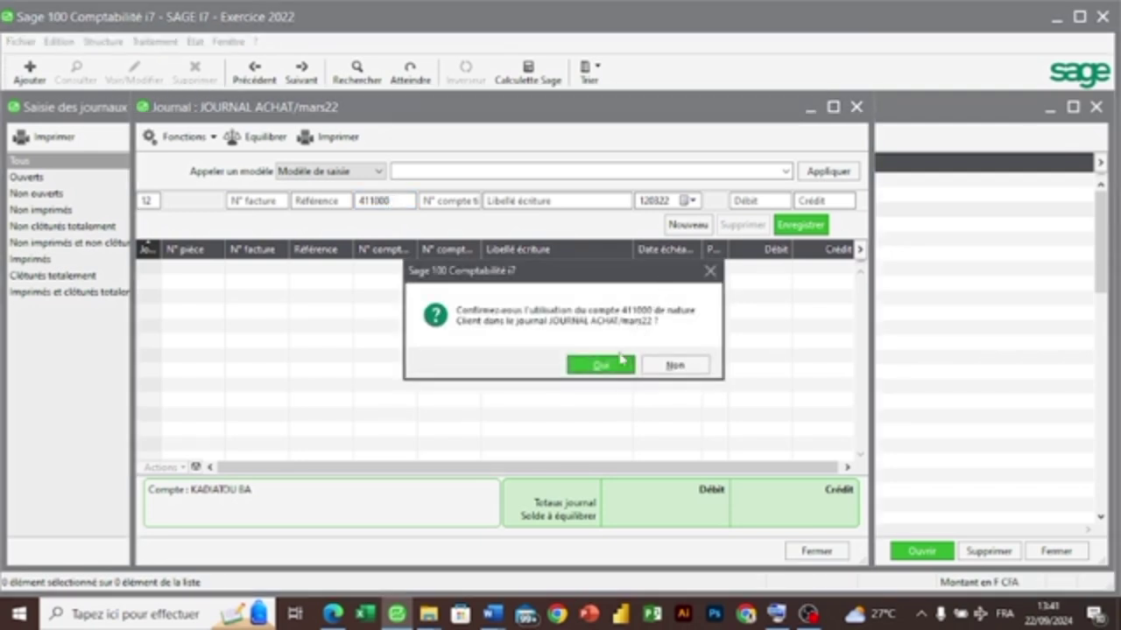
pyautogui.click(611, 371)
pyautogui.moveTo(714, 277); pyautogui.dragTo(672, 389)
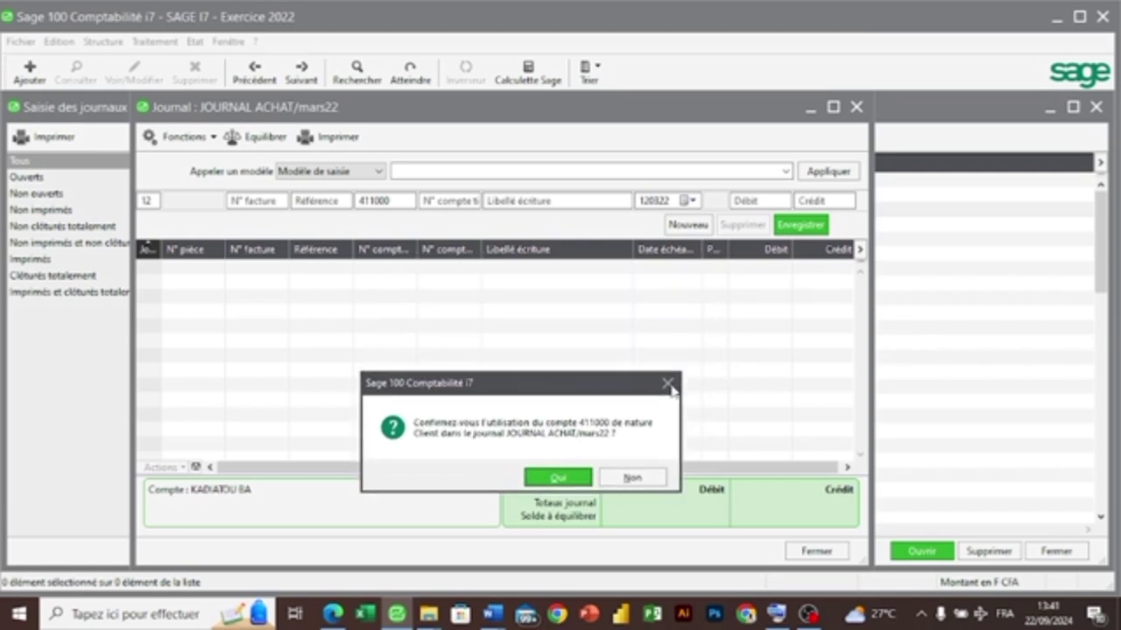
pyautogui.click(632, 478)
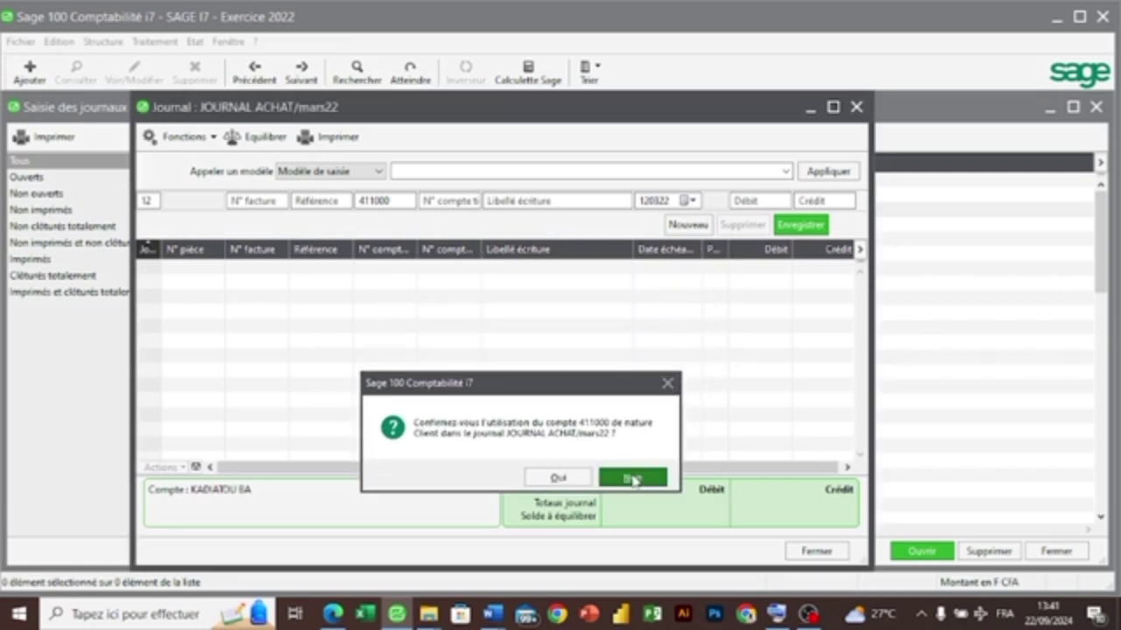
# - Close the purchase journal and open the March 2022 bank journal (JOURNAL BANQUE), acknowledging the fiscal backup notice
pyautogui.click(856, 109)
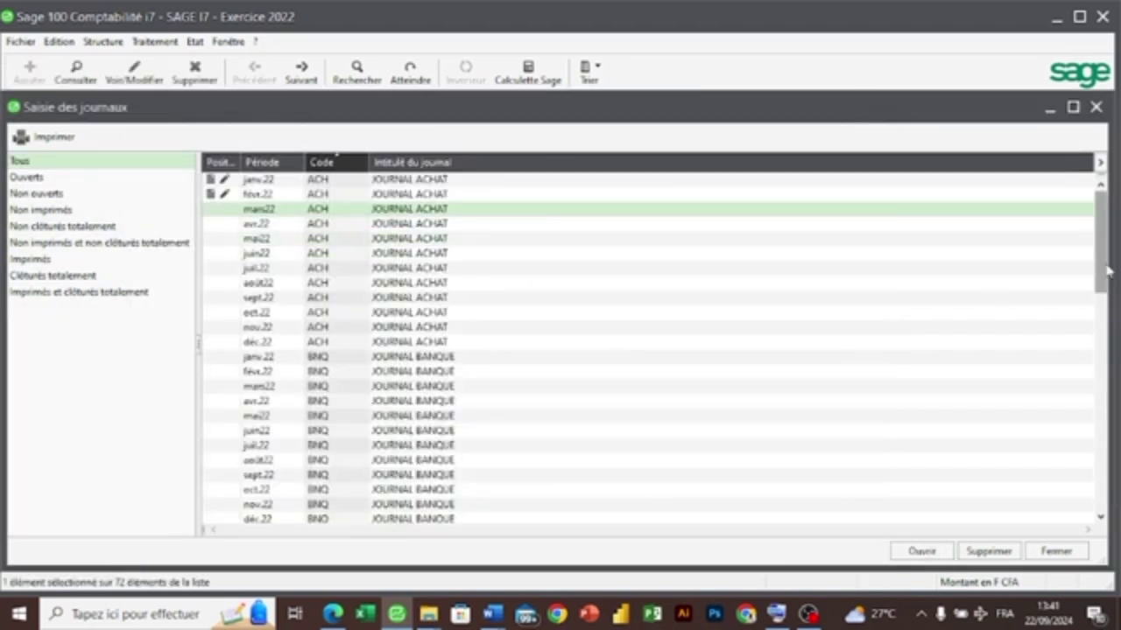
pyautogui.scroll(-2, 1103, 268)
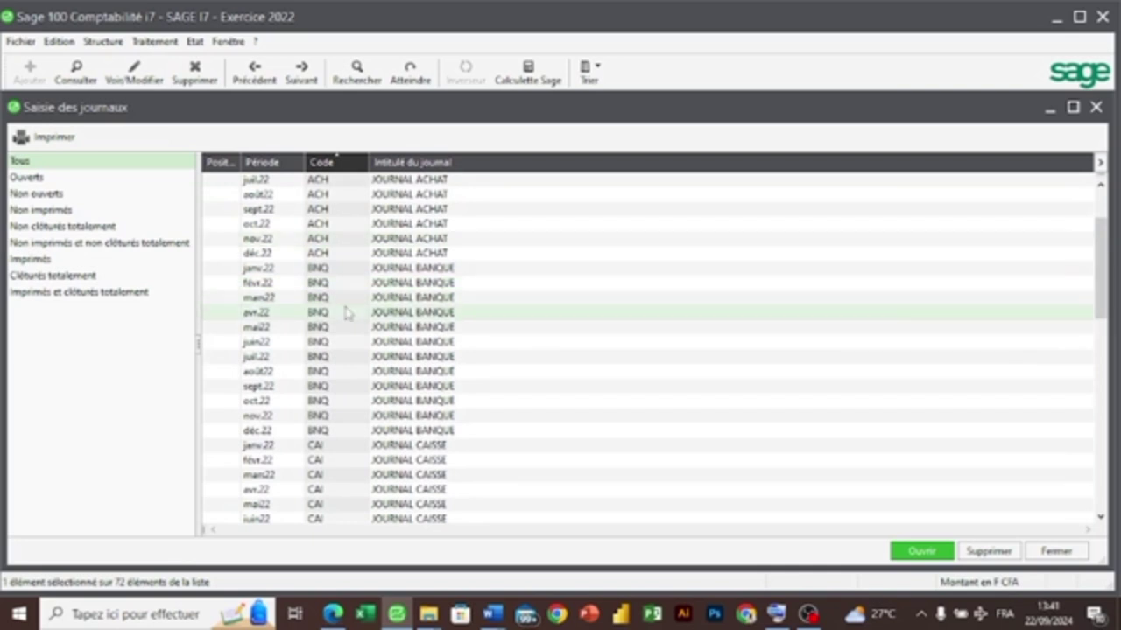
pyautogui.doubleClick(322, 303)
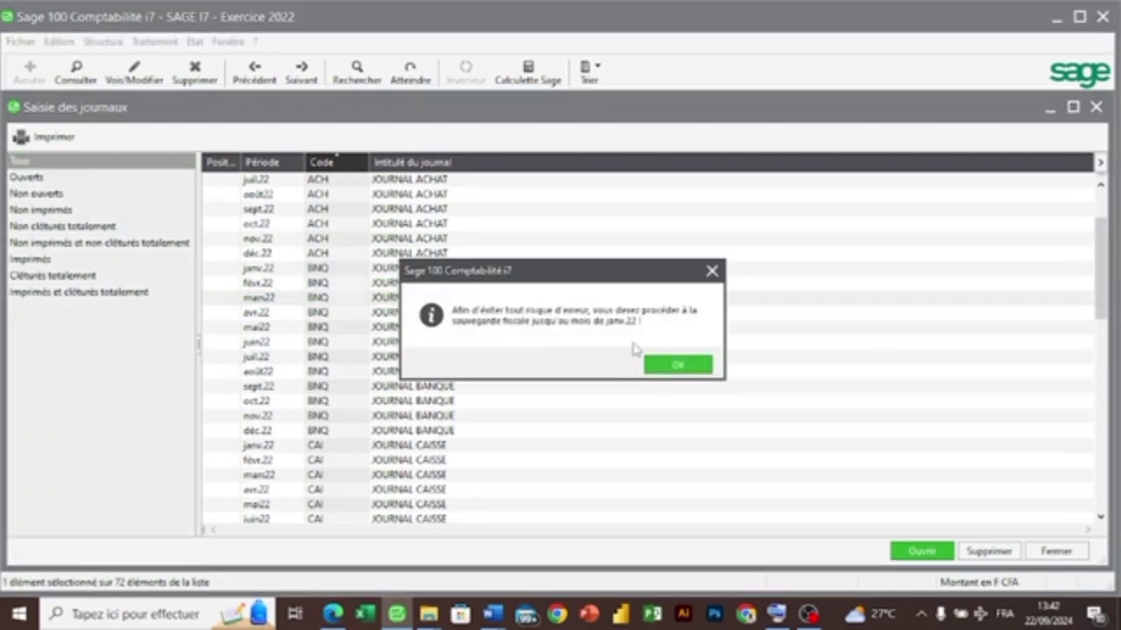
pyautogui.click(674, 368)
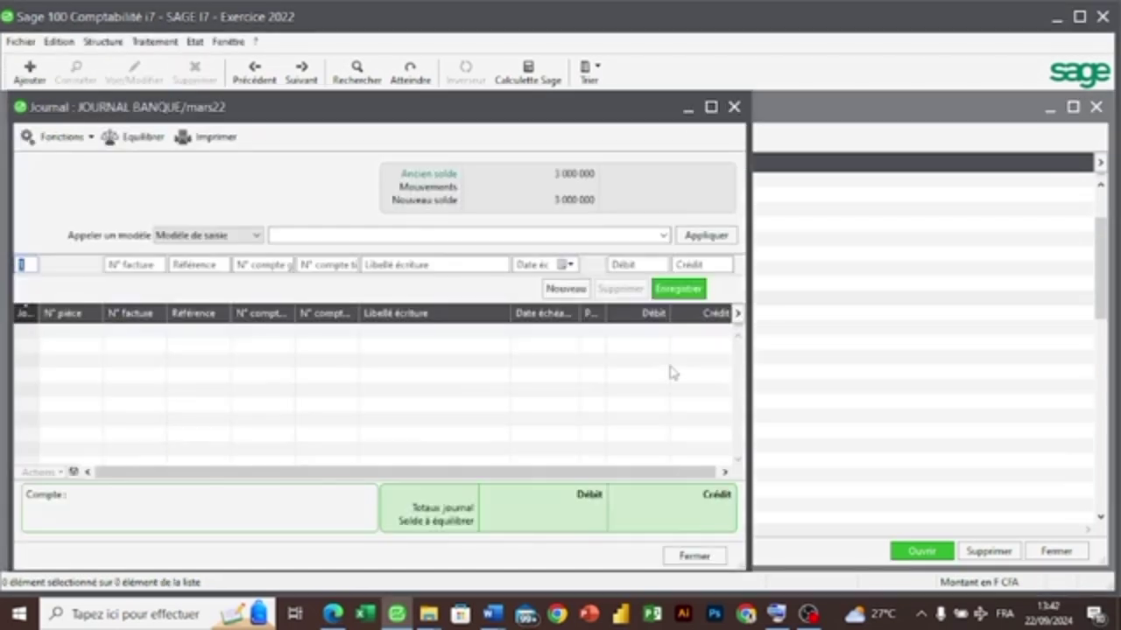
# - Start a bank journal line for day 12, leaving the invoice number and reference empty
pyautogui.write('12')
pyautogui.press('Tab')
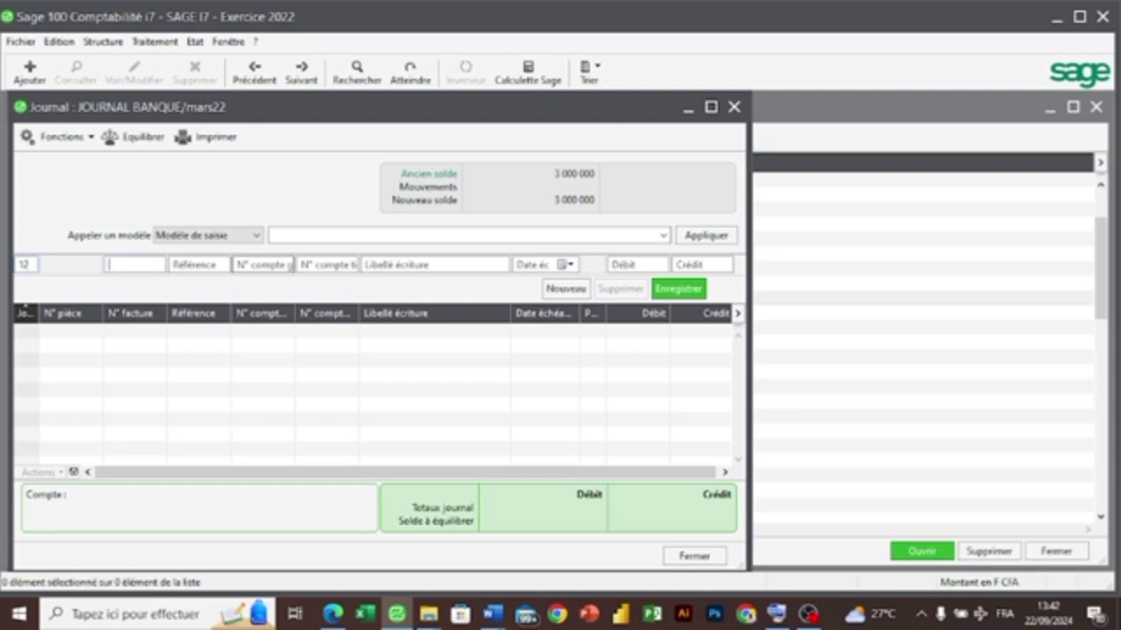
pyautogui.press('Tab')
pyautogui.press('Tab')
pyautogui.press('Tab')
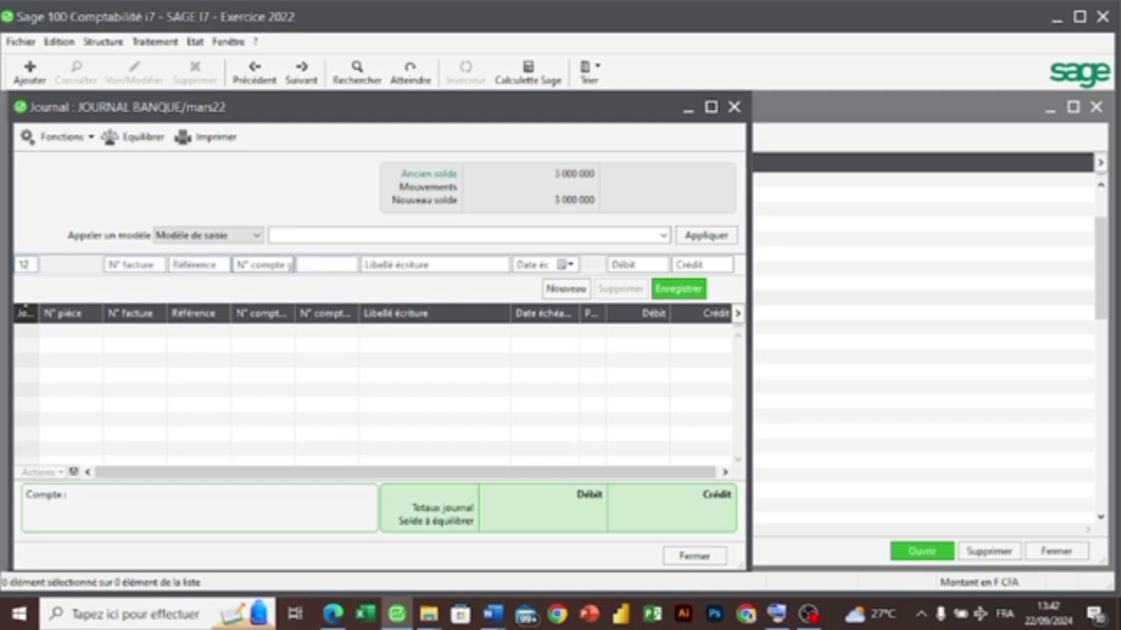
pyautogui.write('411')
pyautogui.click(287, 264)
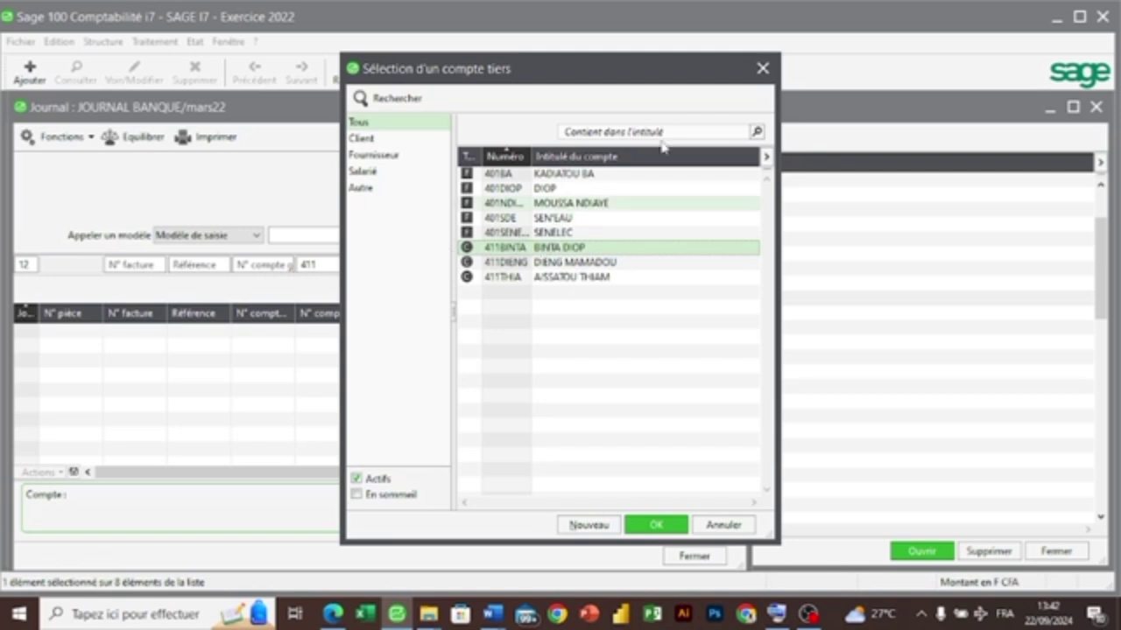
pyautogui.click(763, 68)
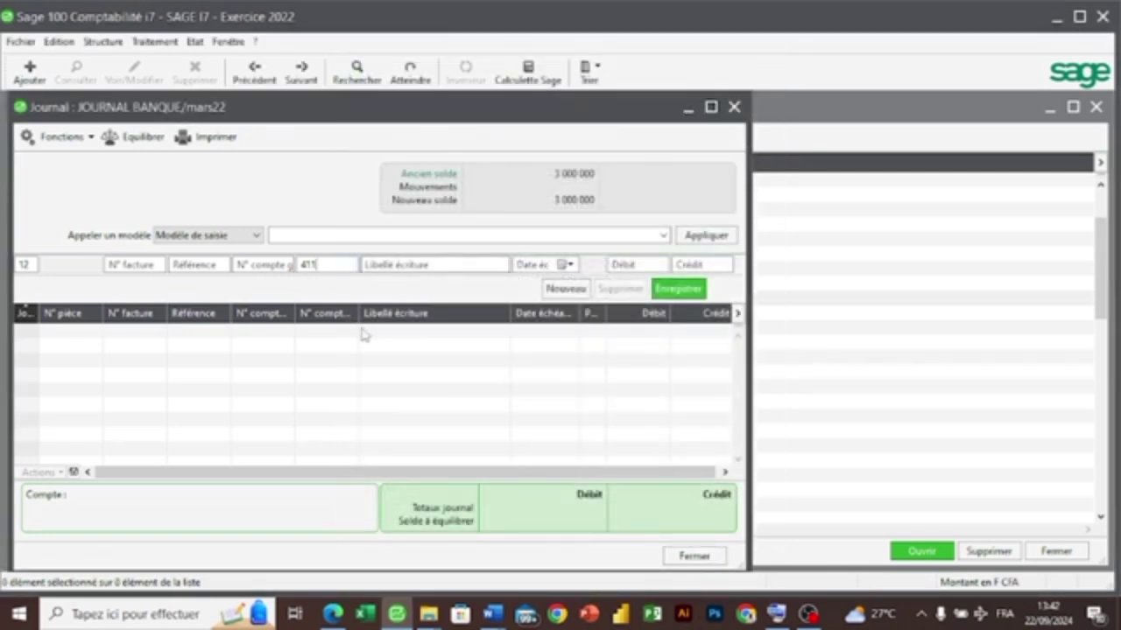
pyautogui.press('BackSpace')
pyautogui.press('BackSpace')
pyautogui.press('BackSpace')
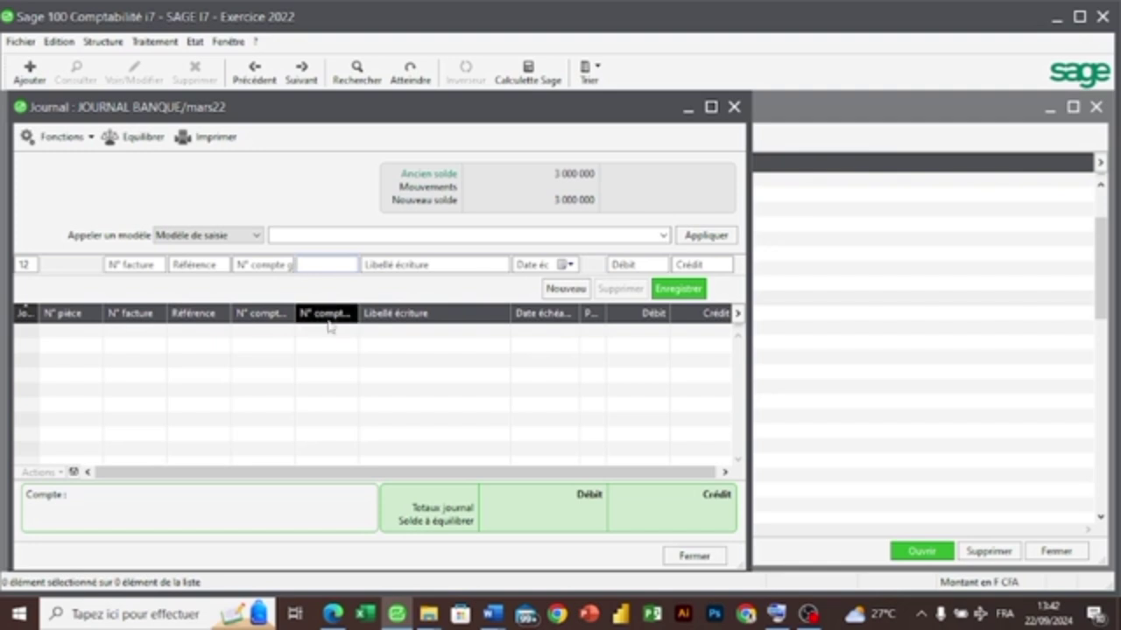
# - Set the line's general account to 411000 and choose the last customer in the third-party account list
pyautogui.click(254, 264)
pyautogui.write('4')
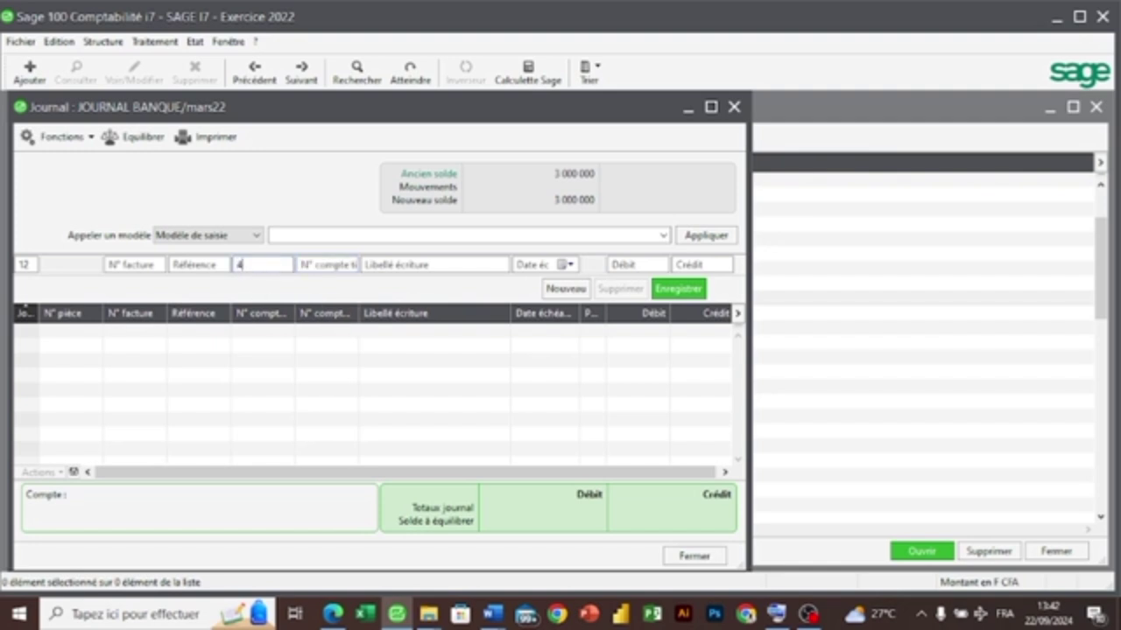
pyautogui.write('11800')
pyautogui.press('Tab')
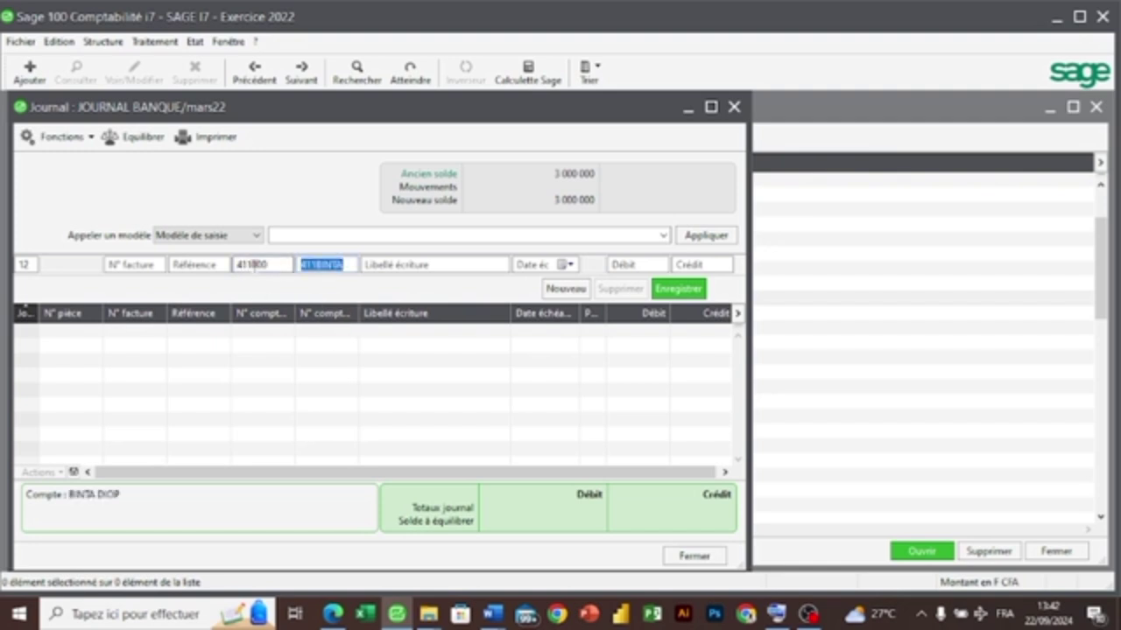
pyautogui.press('F4')
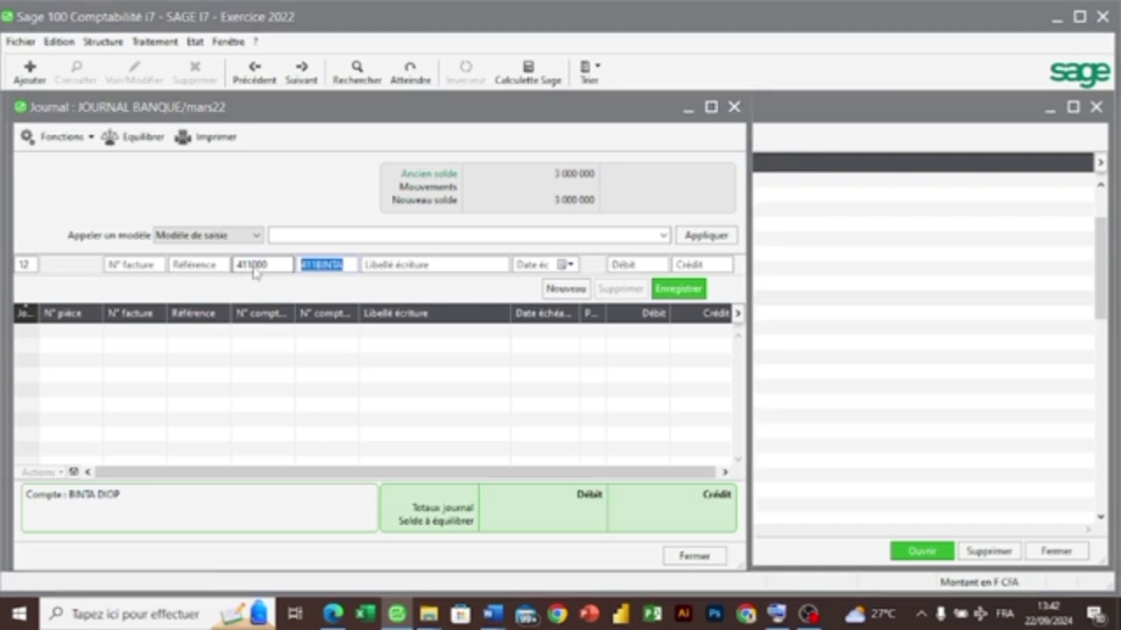
pyautogui.doubleClick(536, 276)
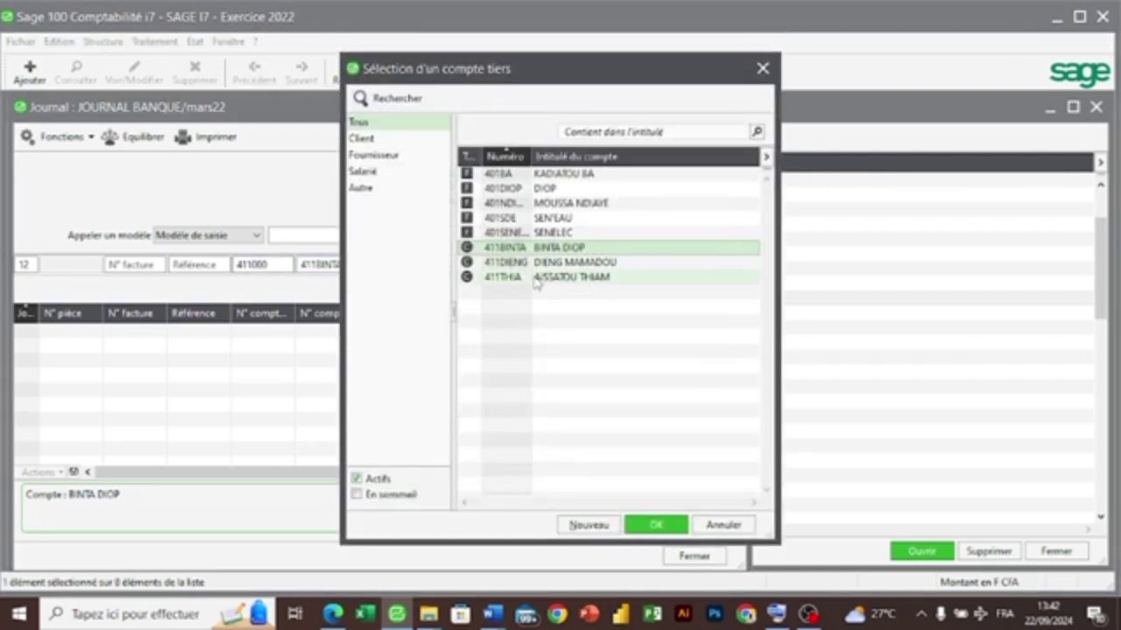
pyautogui.press('Tab')
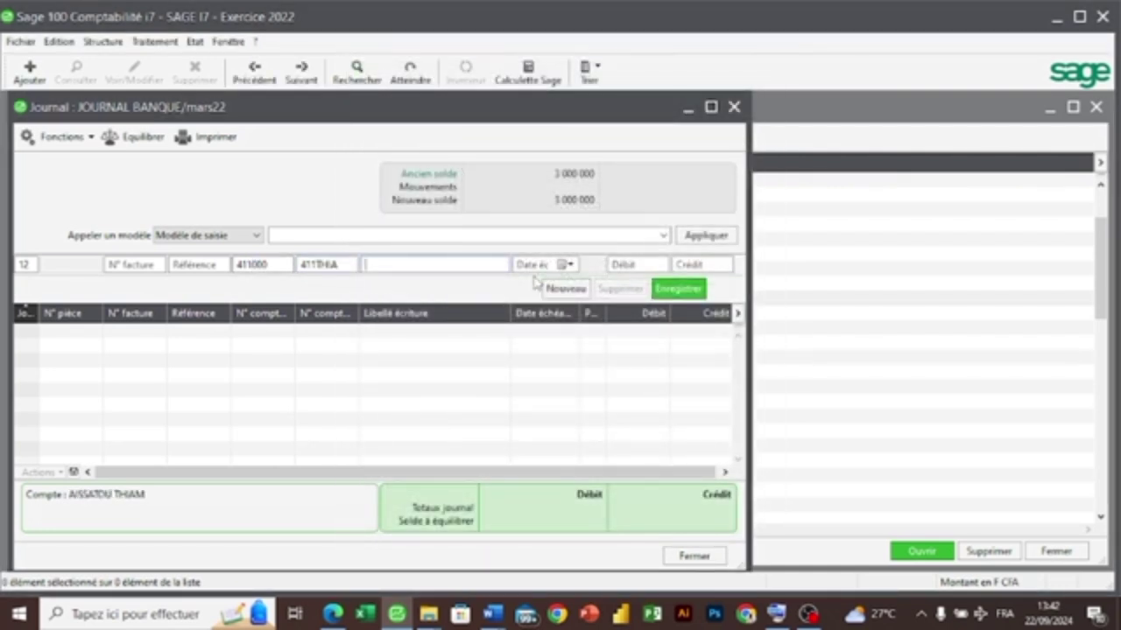
# - Label the line REGLEMENT DE FACTURE and record it with a credit of 826000, leaving the due date and debit empty
pyautogui.write('REGLEMENT')
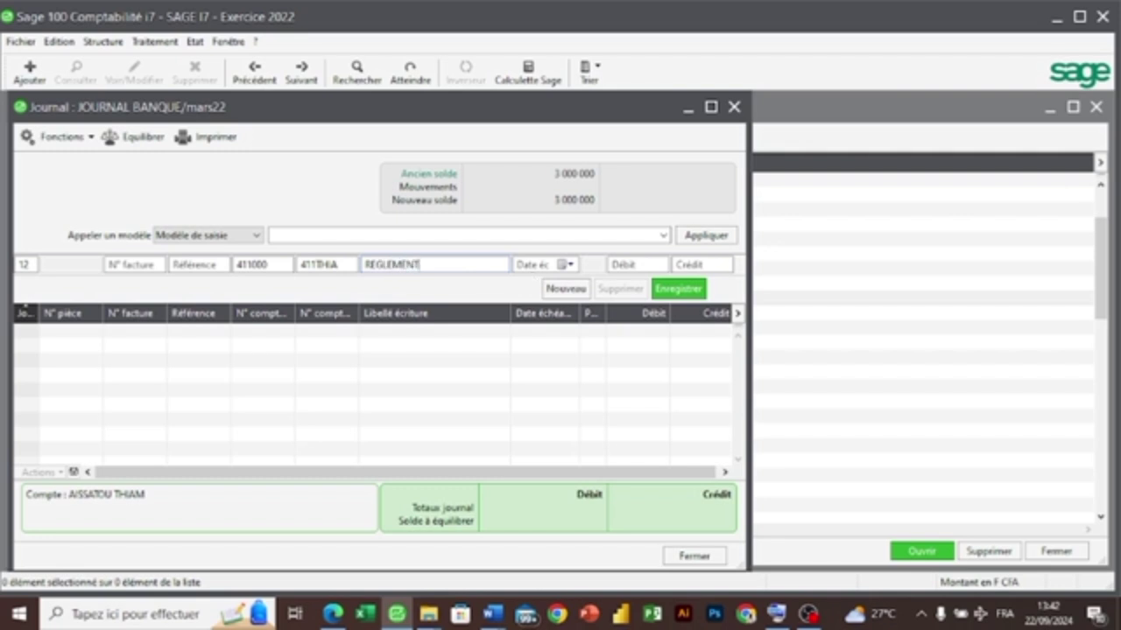
pyautogui.write(' DE FACTURE')
pyautogui.press('Tab')
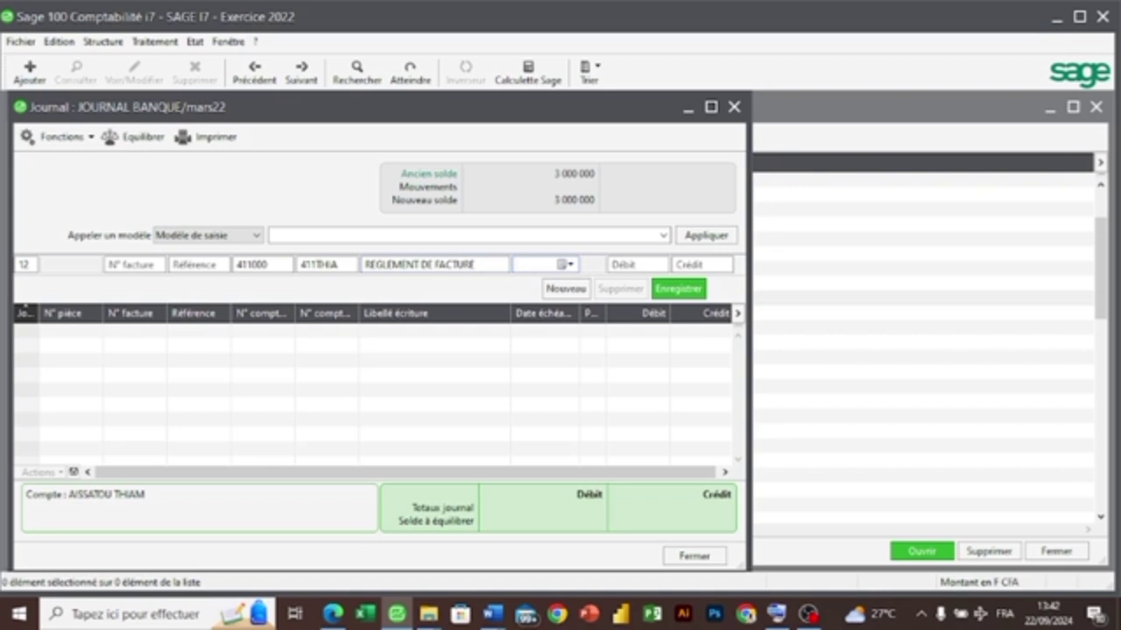
pyautogui.press('Tab')
pyautogui.press('Tab')
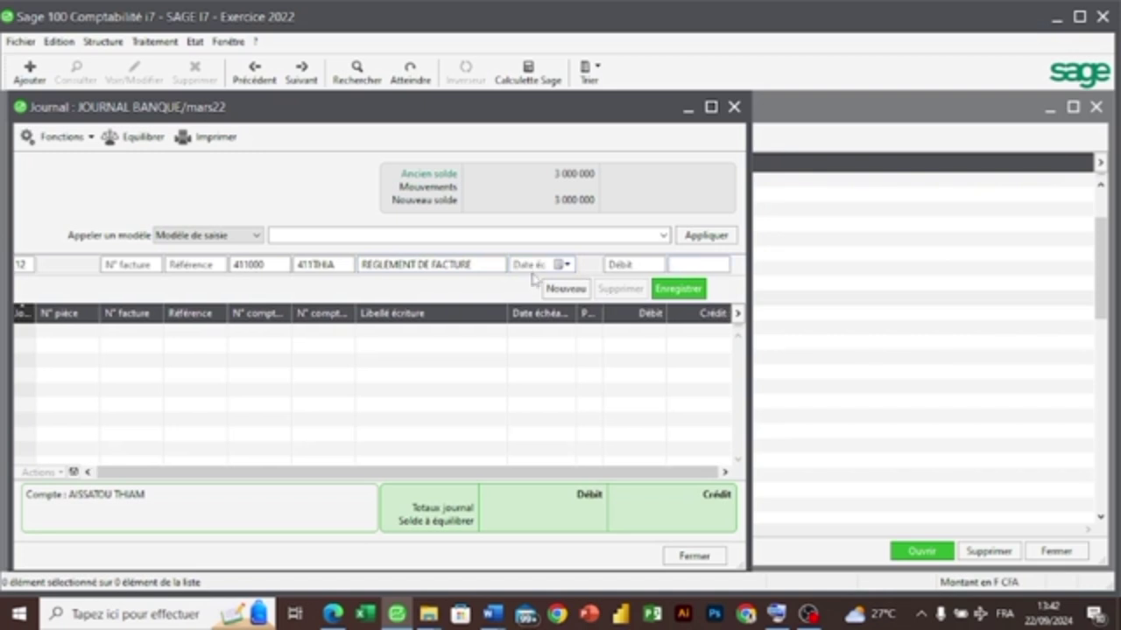
pyautogui.write('16')
pyautogui.write('6000')
pyautogui.press('Return')
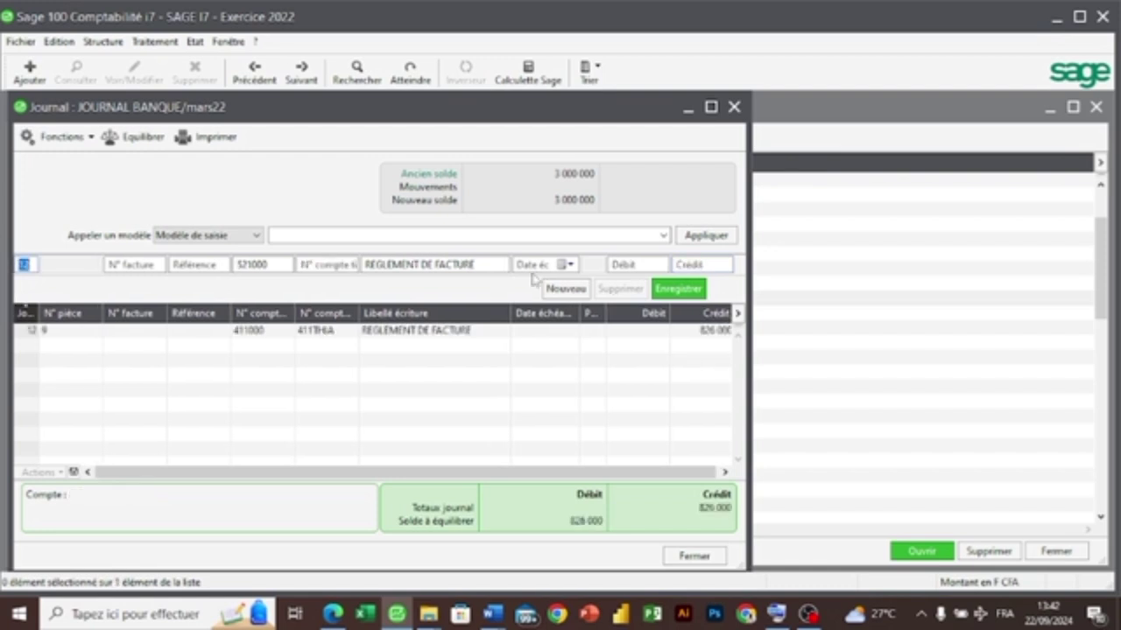
# - Record the balancing line for day 12 on bank account 521000 with the proposed debit of 826000
pyautogui.press('Tab')
pyautogui.press('Tab')
pyautogui.press('Tab')
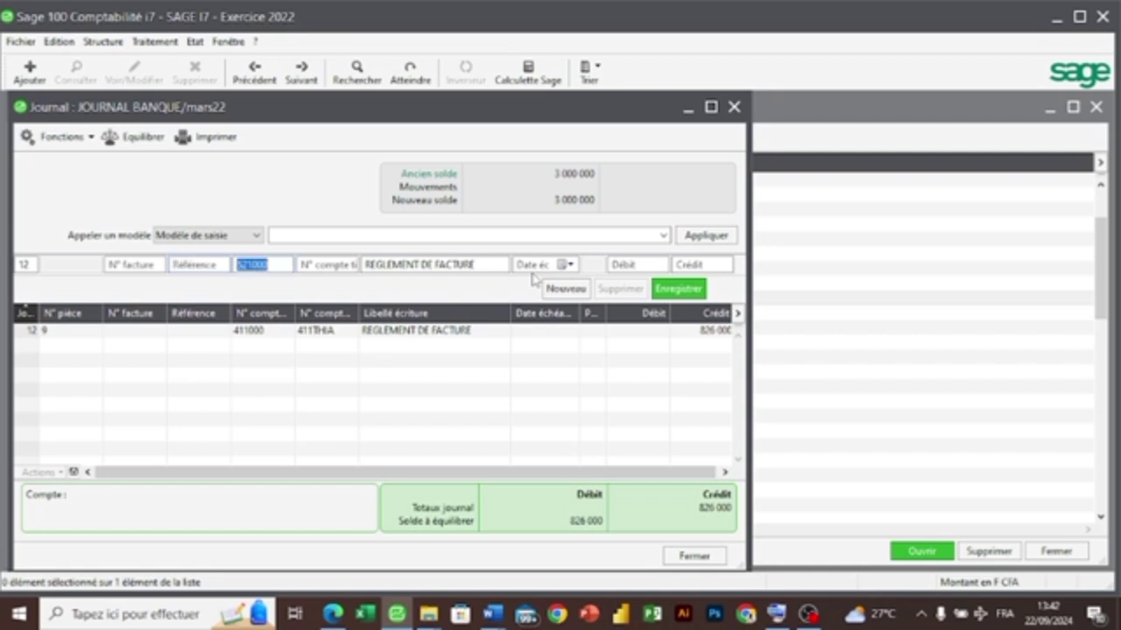
pyautogui.press('Tab')
pyautogui.press('Tab')
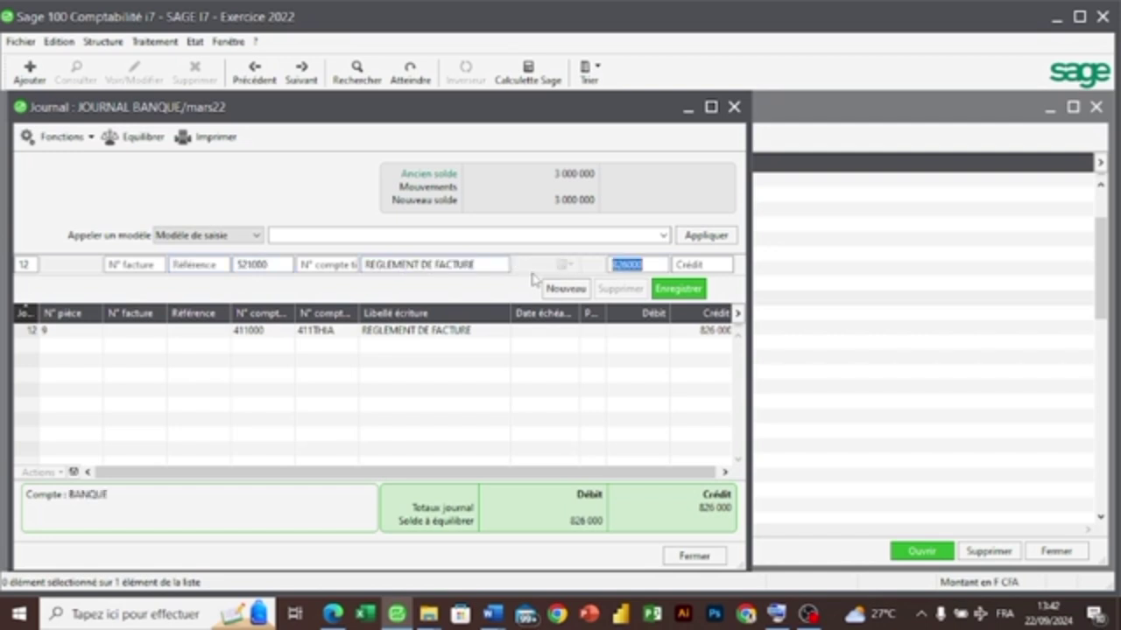
pyautogui.press('Return')
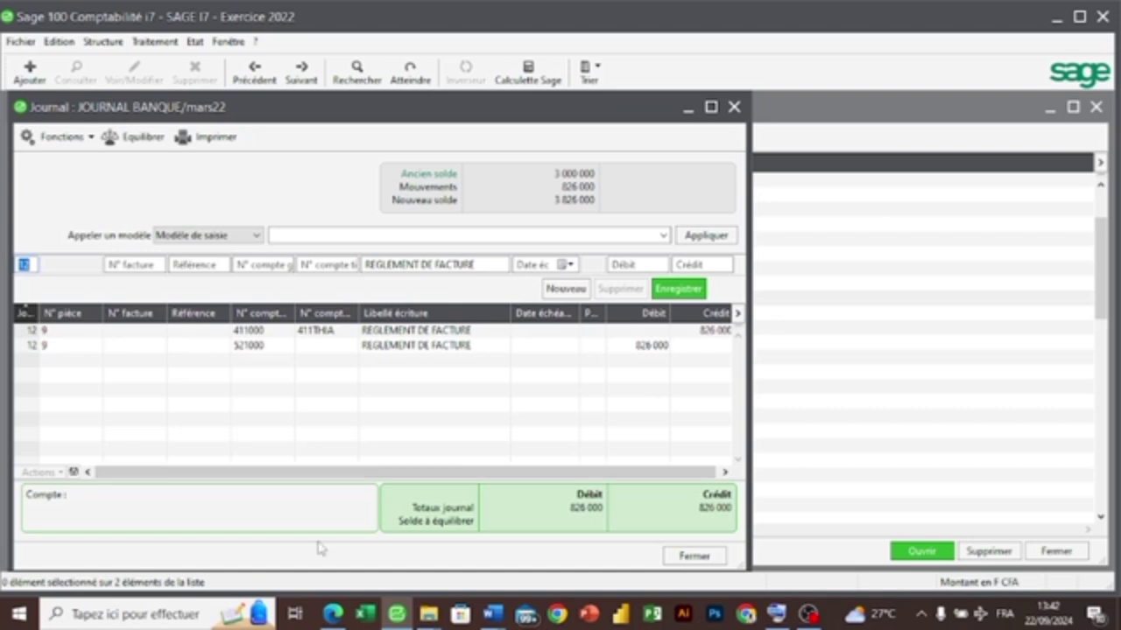
# - Check the next settlement in the exercise PDF in Edge and close the March 2022 bank journal back in Sage 100 Comptabilité
pyautogui.click(332, 616)
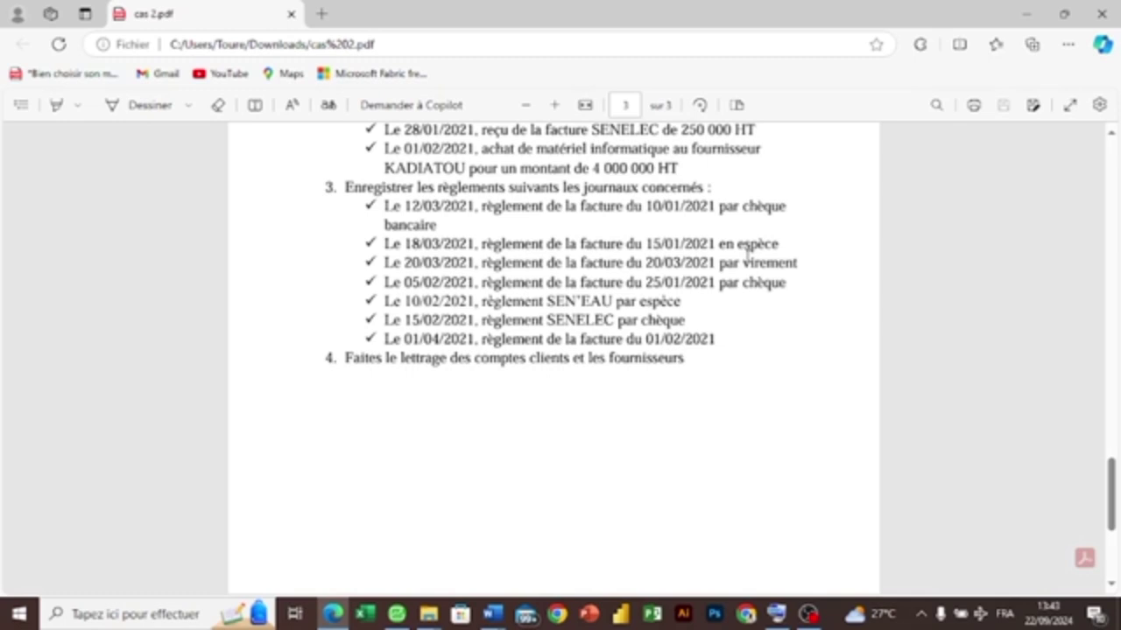
pyautogui.click(399, 616)
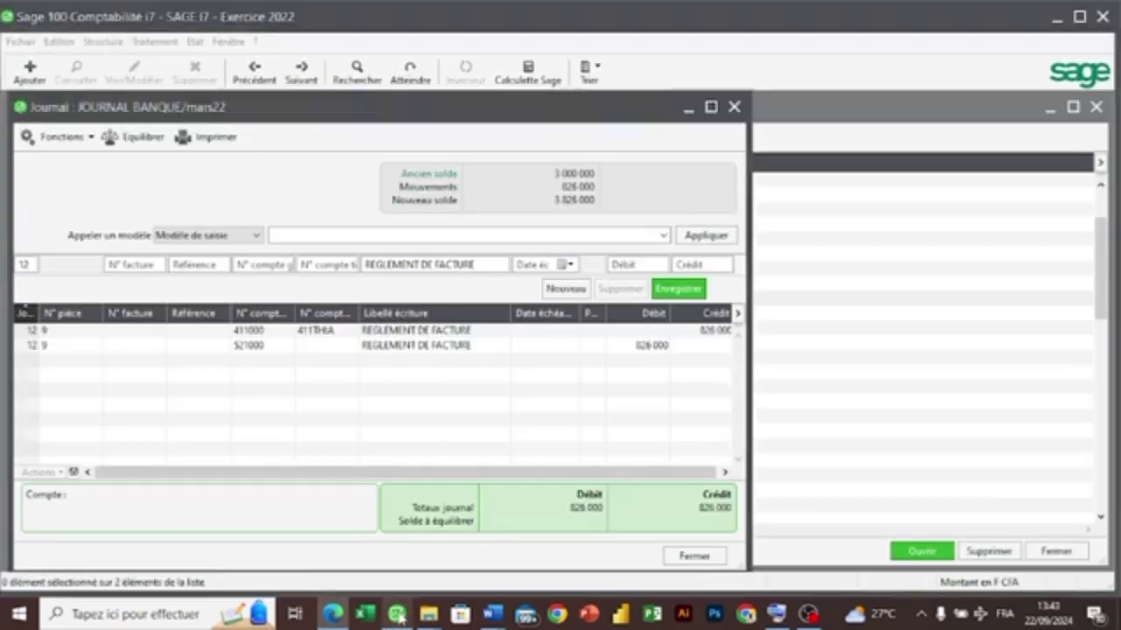
pyautogui.click(733, 108)
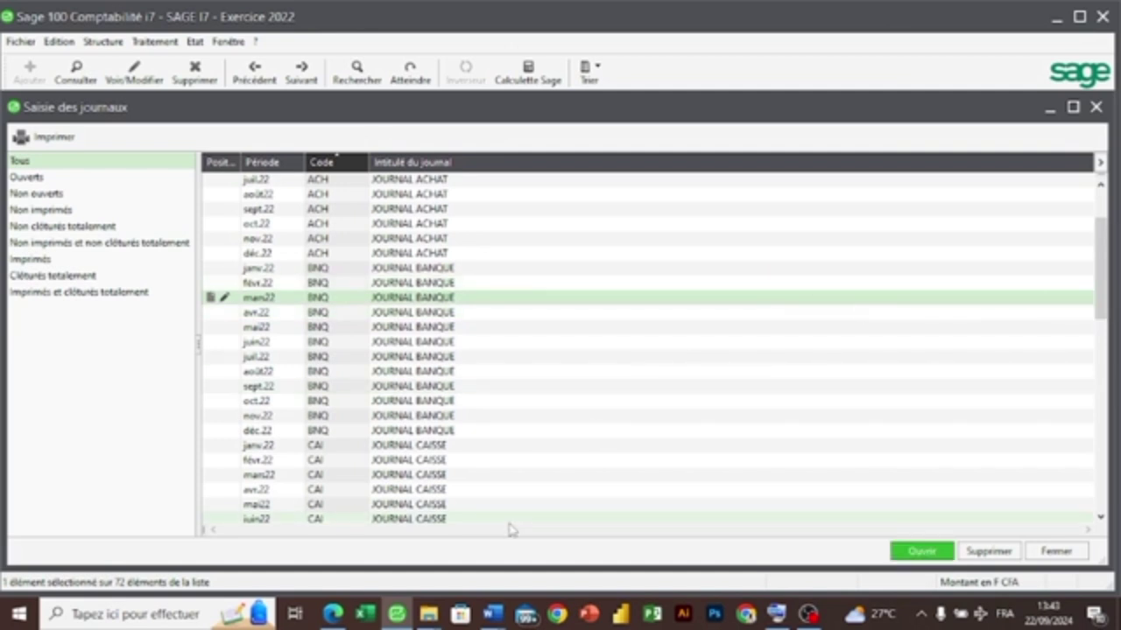
# - Review the 15/01/2021 invoice in the exercise PDF in Edge, and consult the January 2022 sales journal in Sage 100 Comptabilité
pyautogui.click(331, 613)
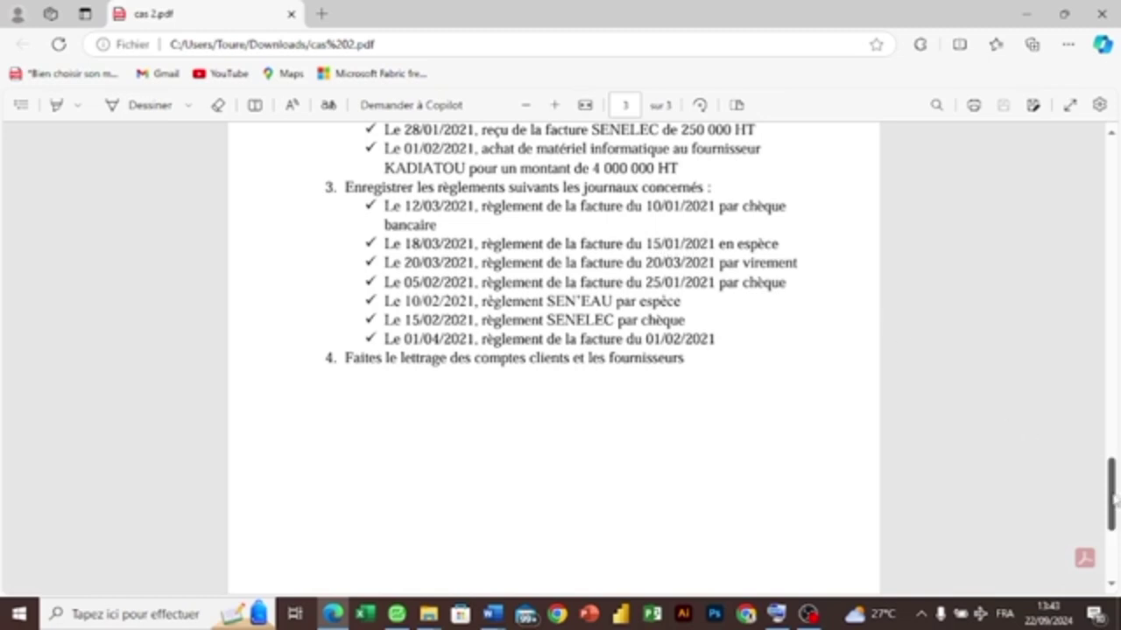
pyautogui.moveTo(1117, 502); pyautogui.dragTo(1116, 441)
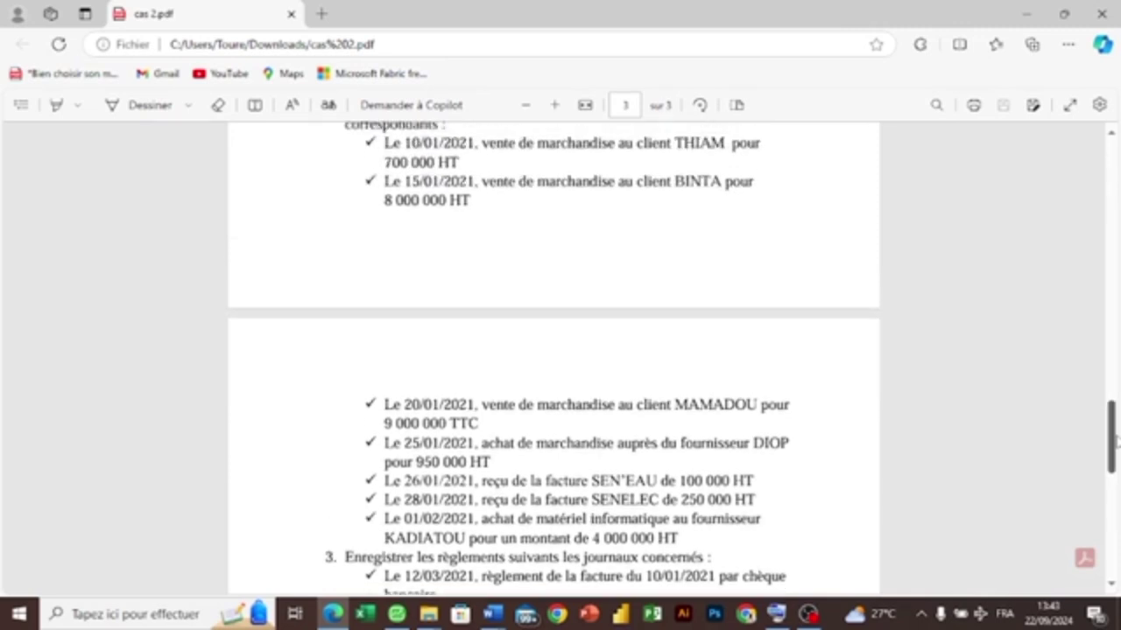
pyautogui.moveTo(1117, 442); pyautogui.dragTo(1117, 448)
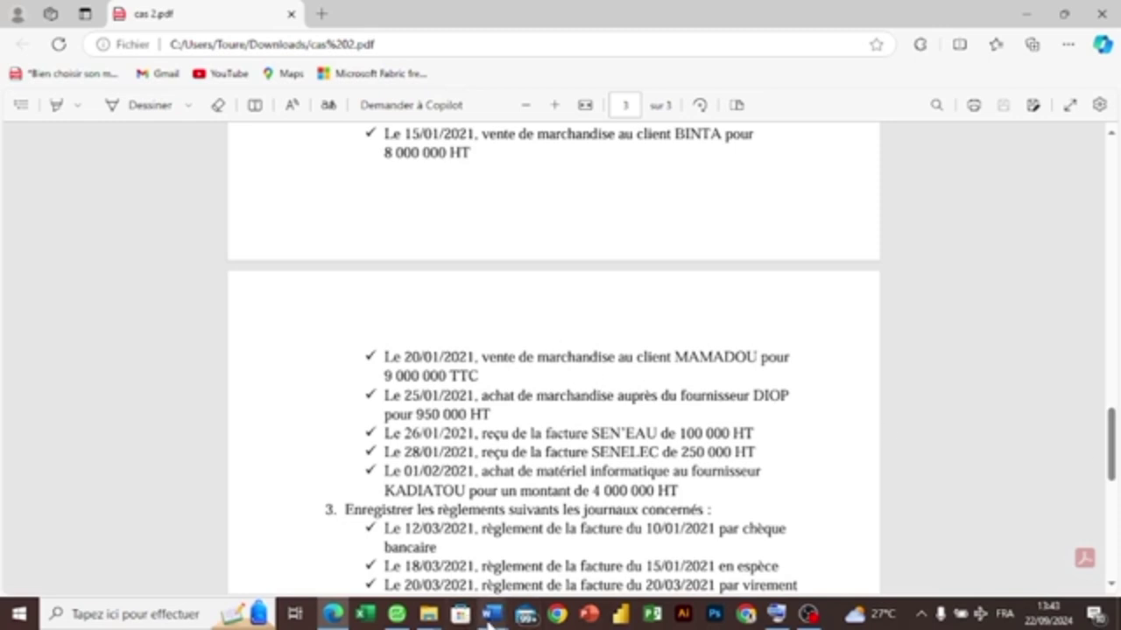
pyautogui.click(397, 614)
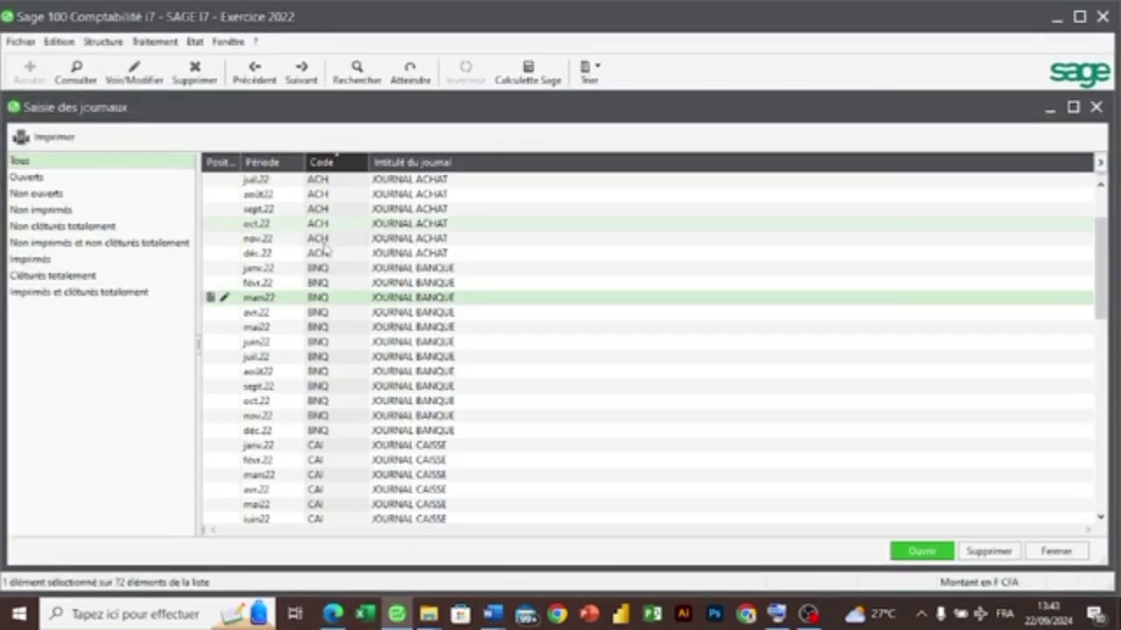
pyautogui.moveTo(1105, 298); pyautogui.dragTo(1105, 474)
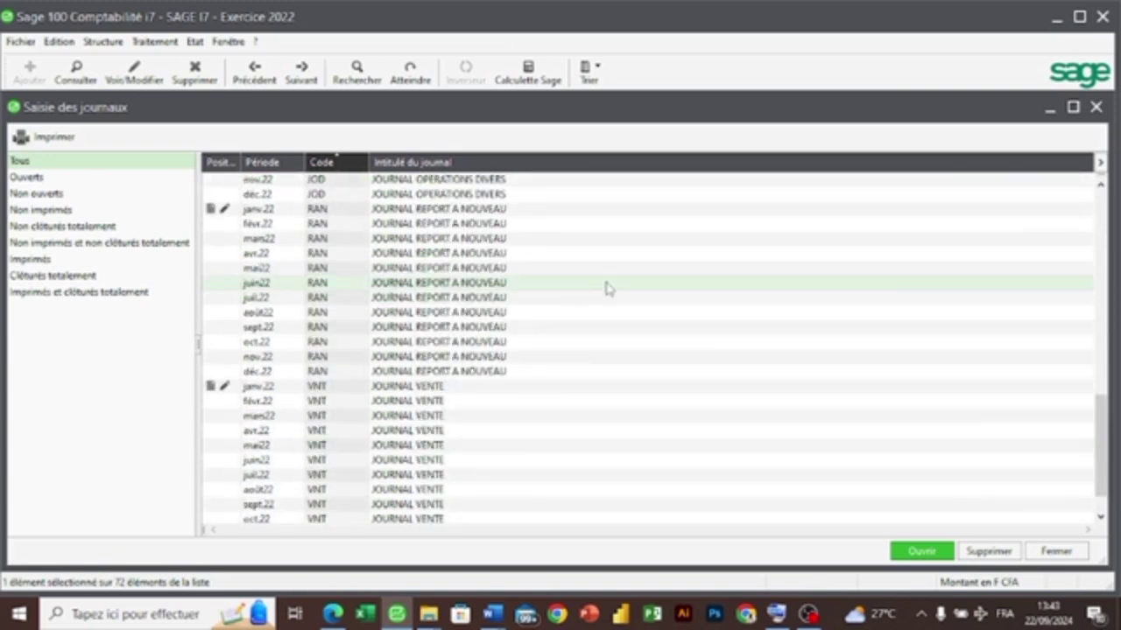
pyautogui.doubleClick(491, 390)
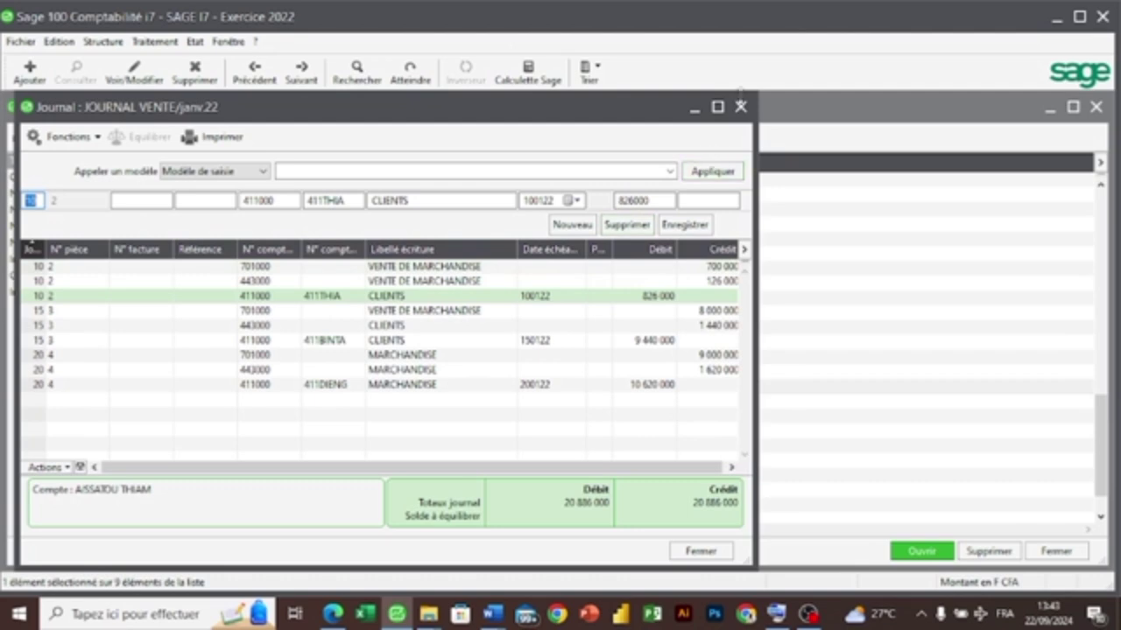
pyautogui.click(741, 106)
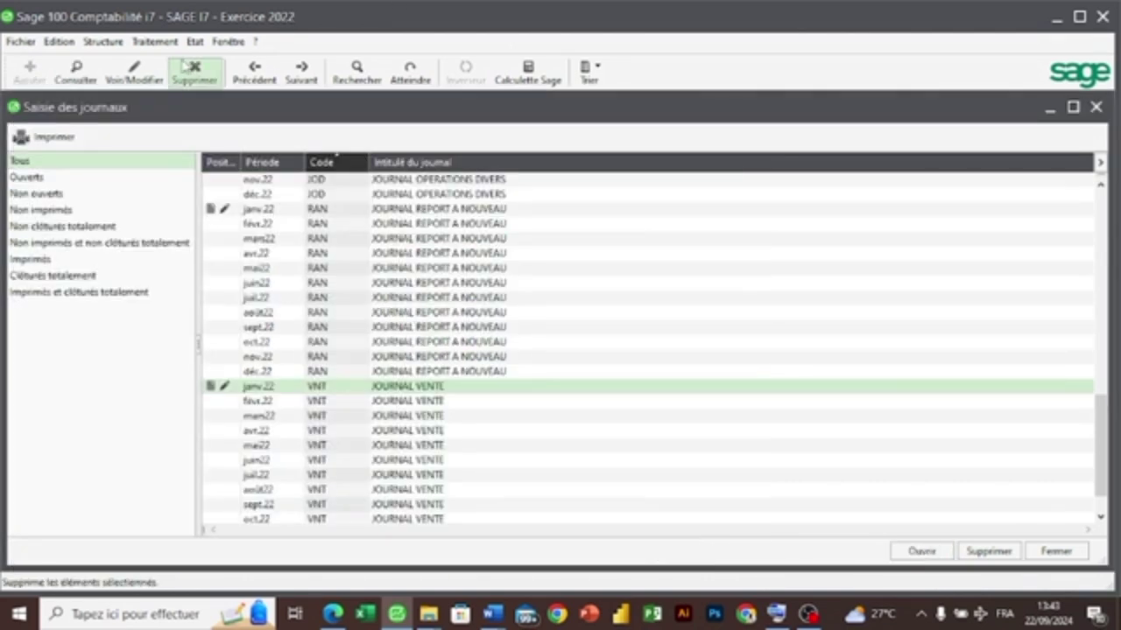
# - Open the March 2022 cash journal (JOURNAL CAISSE) for entry and acknowledge the fiscal backup reminder
pyautogui.click(156, 41)
pyautogui.click(534, 252)
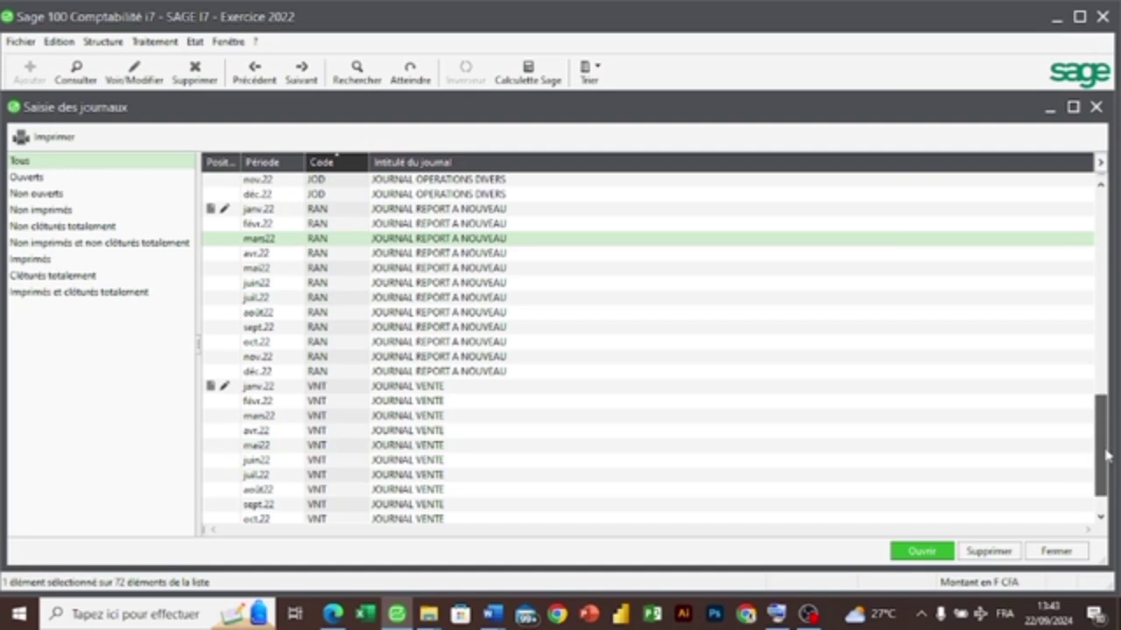
pyautogui.moveTo(1105, 454); pyautogui.dragTo(1102, 351)
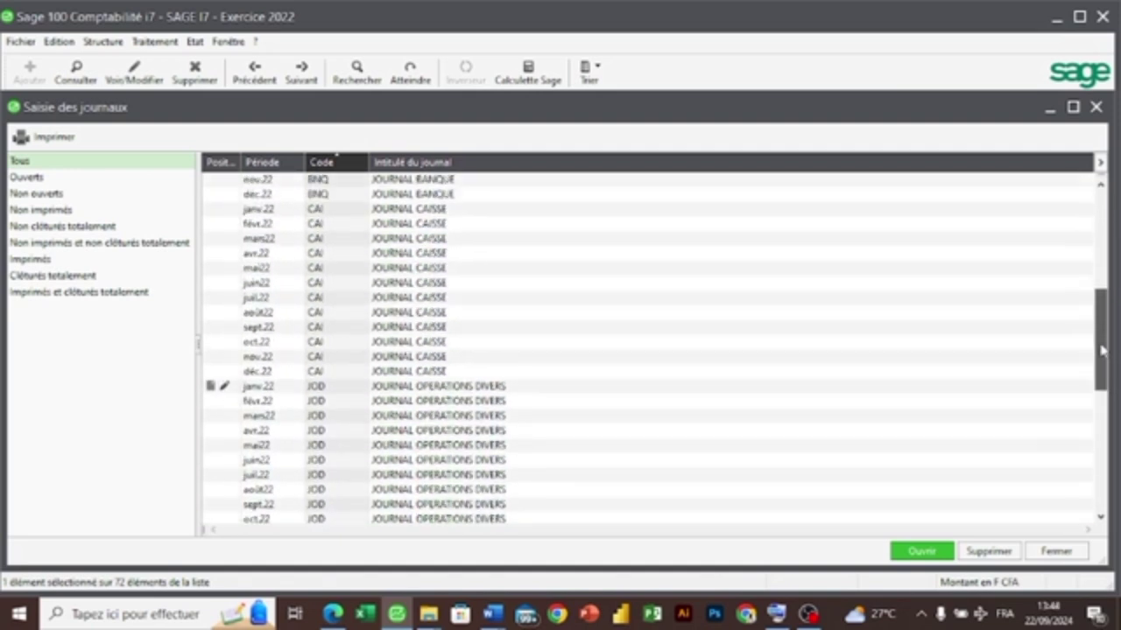
pyautogui.doubleClick(446, 247)
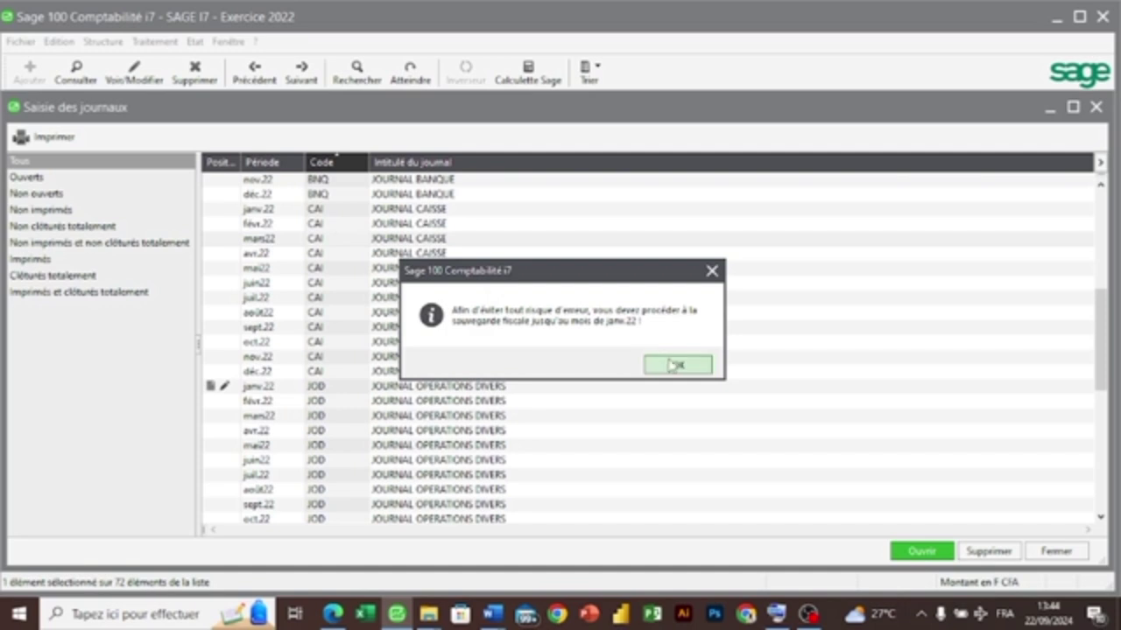
pyautogui.click(672, 365)
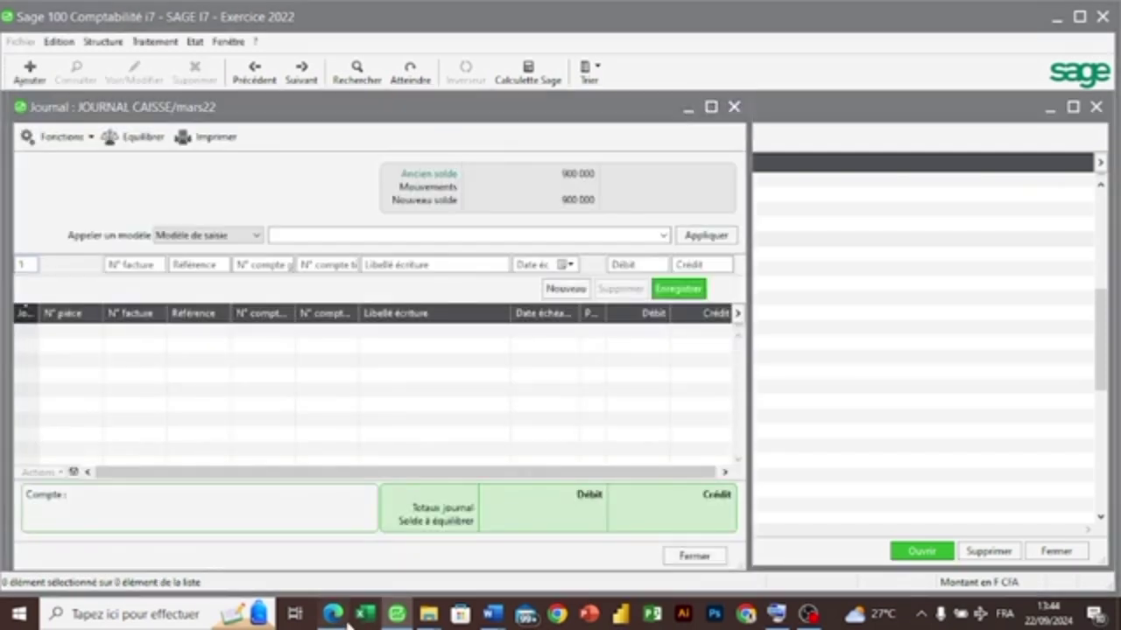
# - Check the 18/03/2021 cash settlement in Edge, and start a day 18 line in Sage on account 411000 for the 15/01 invoice's customer
pyautogui.click(336, 615)
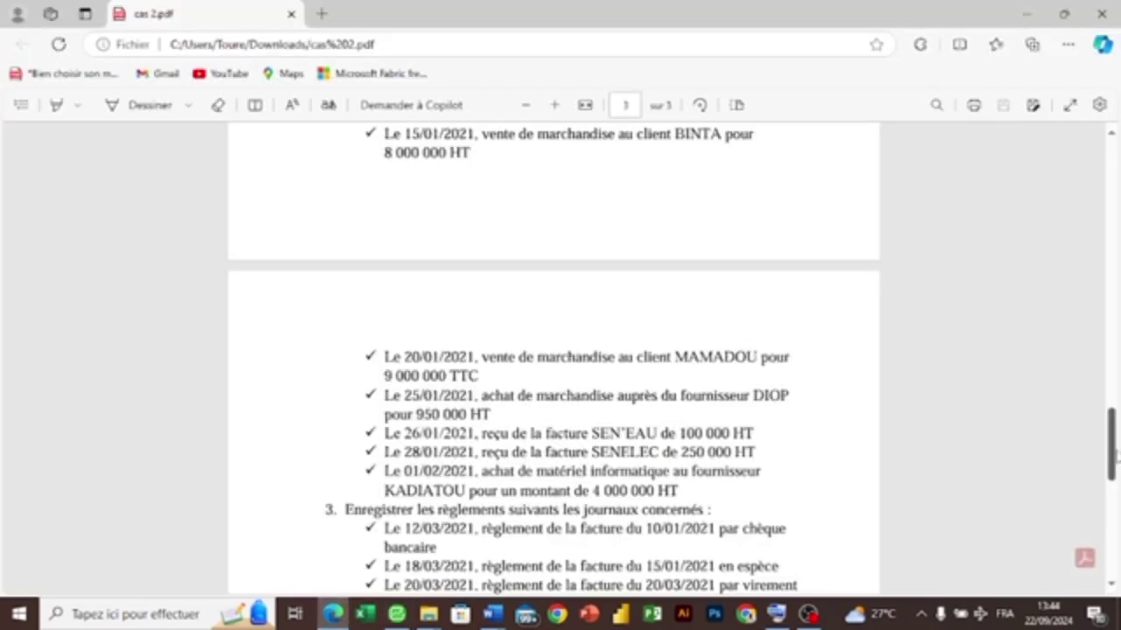
pyautogui.scroll(-1, 1115, 455)
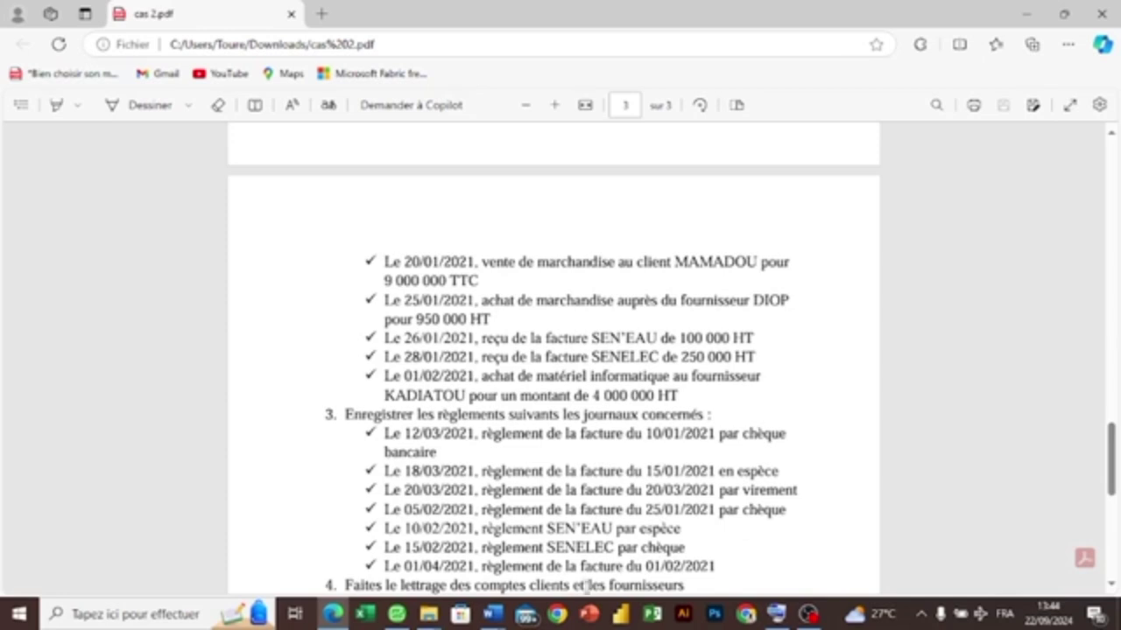
pyautogui.click(396, 614)
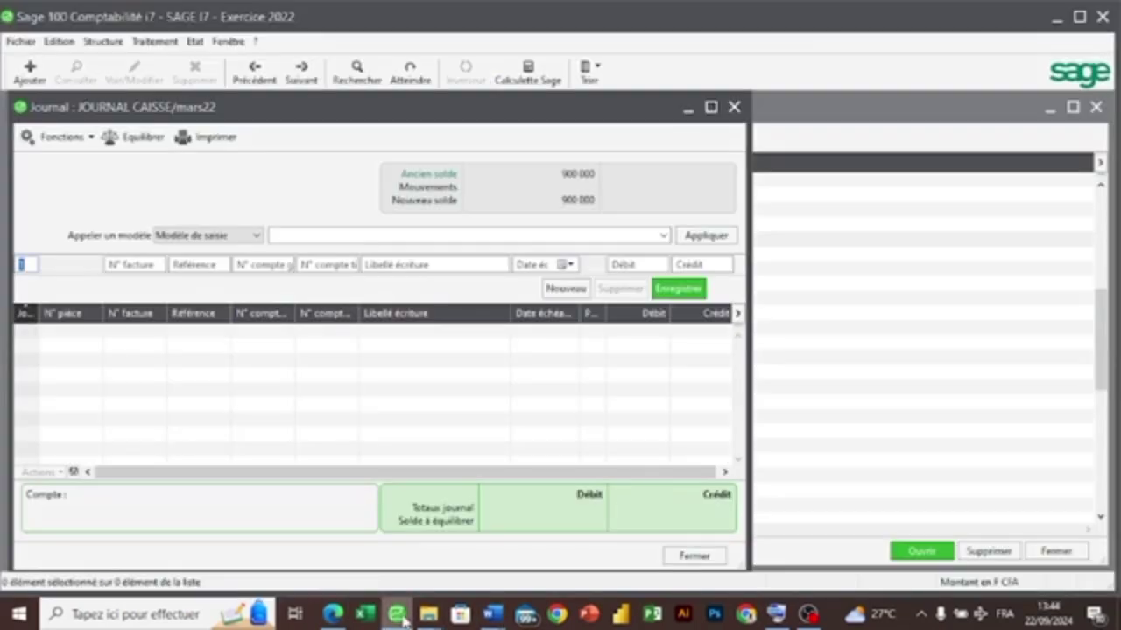
pyautogui.press('Tab')
pyautogui.press('Tab')
pyautogui.press('Tab')
pyautogui.write('411000')
pyautogui.press('Tab')
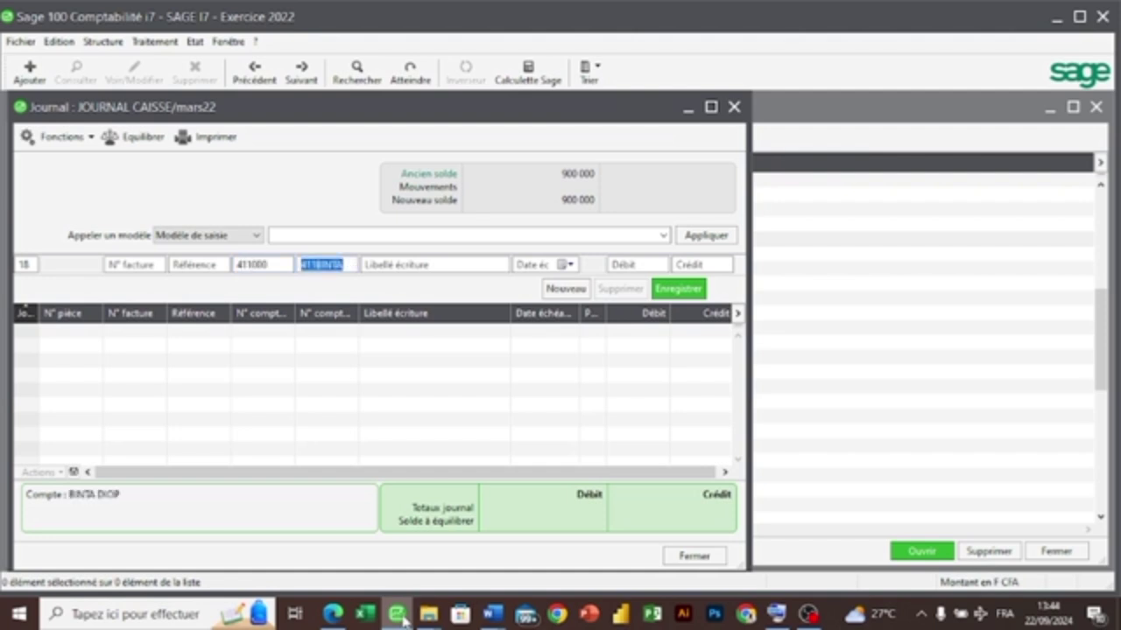
pyautogui.press('Tab')
# - Label the line REGLEMENT DE FACTURE and record it with a credit of 9440000, leaving the due date and debit empty
pyautogui.write('RE')
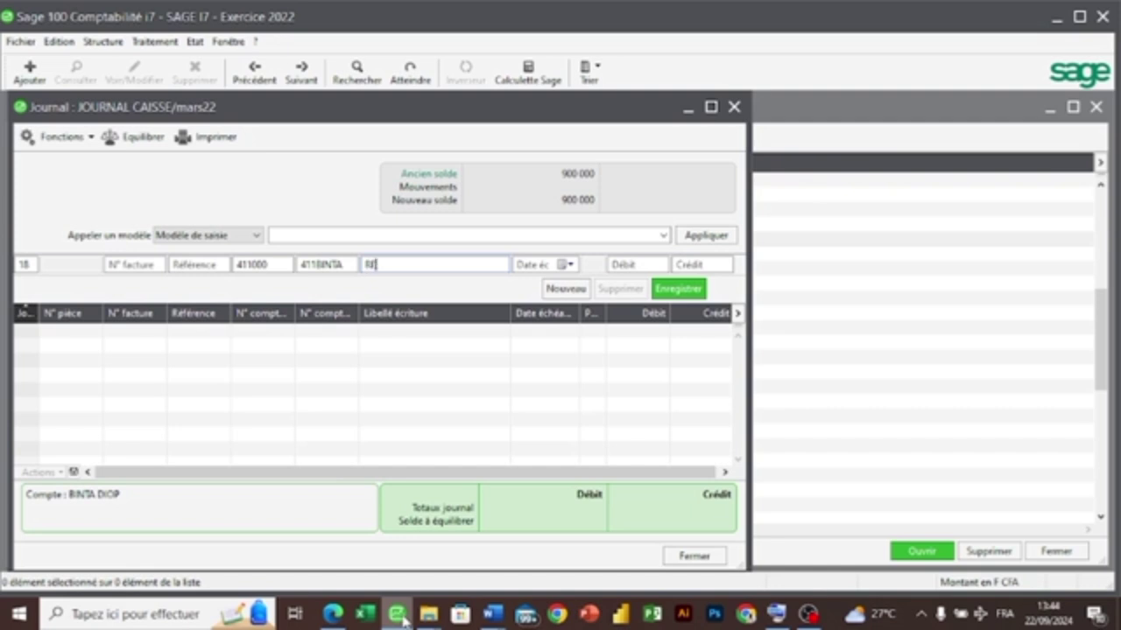
pyautogui.write('GLEMENT DE FACT')
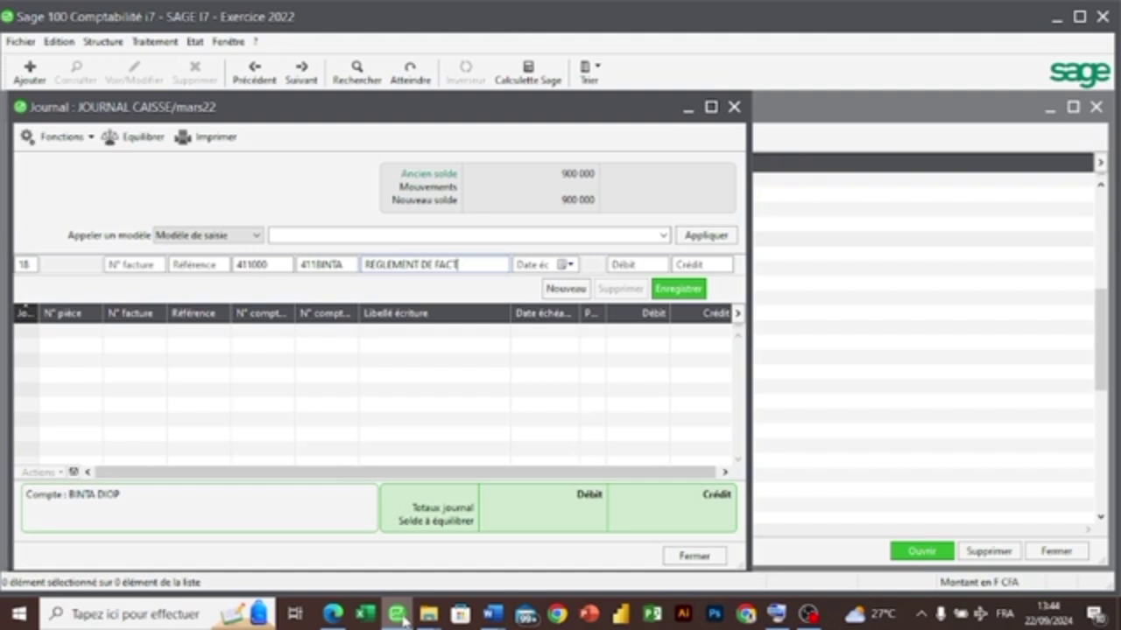
pyautogui.write('URE')
pyautogui.press('Tab')
pyautogui.press('Tab')
pyautogui.press('Tab')
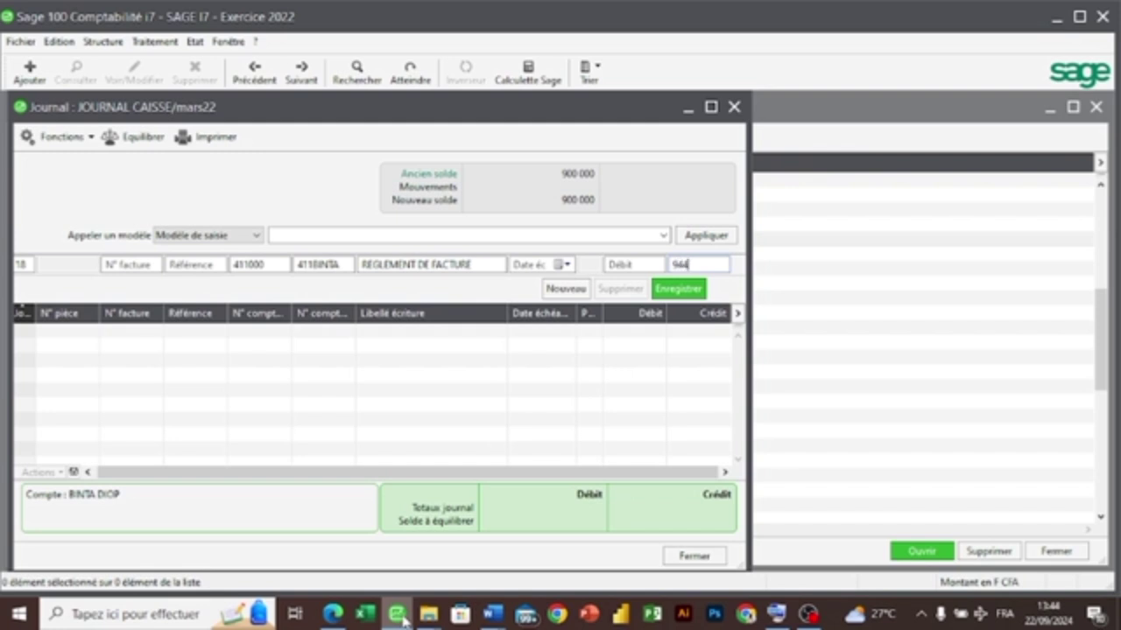
pyautogui.write('9440000')
pyautogui.press('Return')
# - Record the balancing line for day 18 on cash account 571000 with the proposed debit of 9440000
pyautogui.press('Tab')
pyautogui.press('Tab')
pyautogui.press('Tab')
pyautogui.press('Tab')
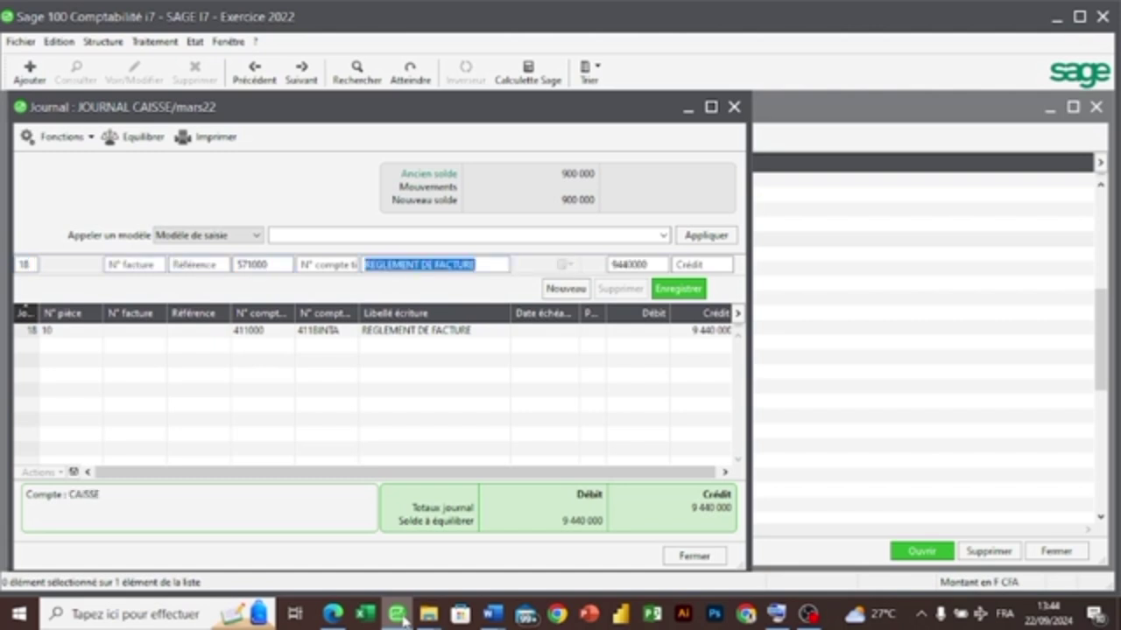
pyautogui.press('Return')
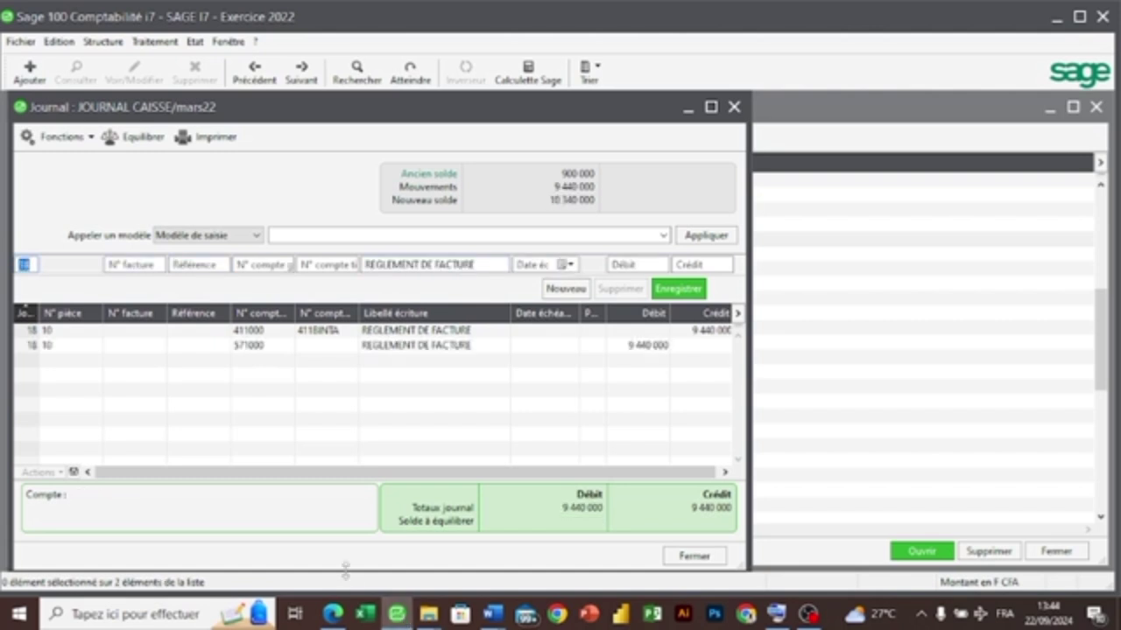
# - Review the 20/03/2021 settlement and its related sale in the exercise PDF in Edge, and return to Sage 100 Comptabilité
pyautogui.click(333, 614)
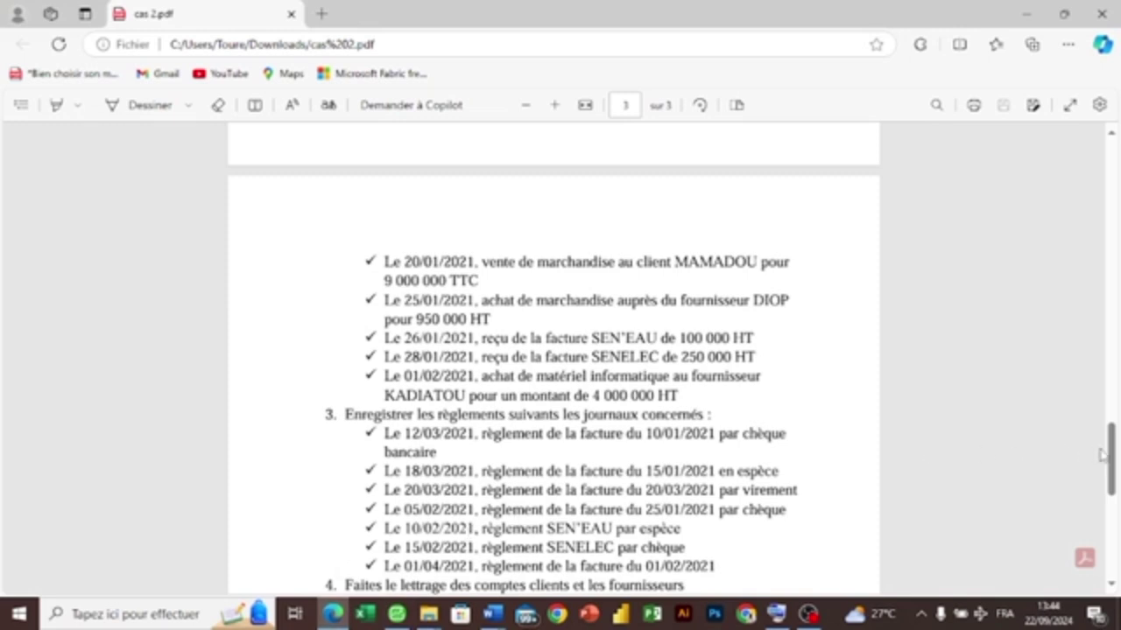
pyautogui.moveTo(1110, 457); pyautogui.dragTo(1110, 474)
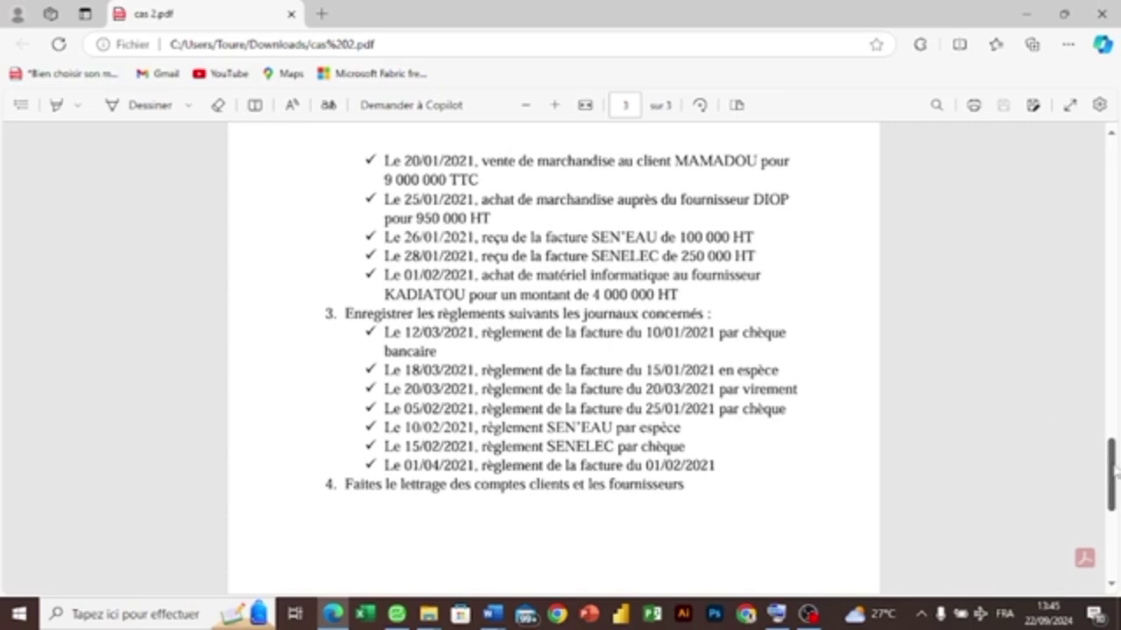
pyautogui.moveTo(1113, 472)
pyautogui.mouseDown()
pyautogui.moveTo(1113, 434)
pyautogui.moveTo(1113, 460)
pyautogui.mouseUp()
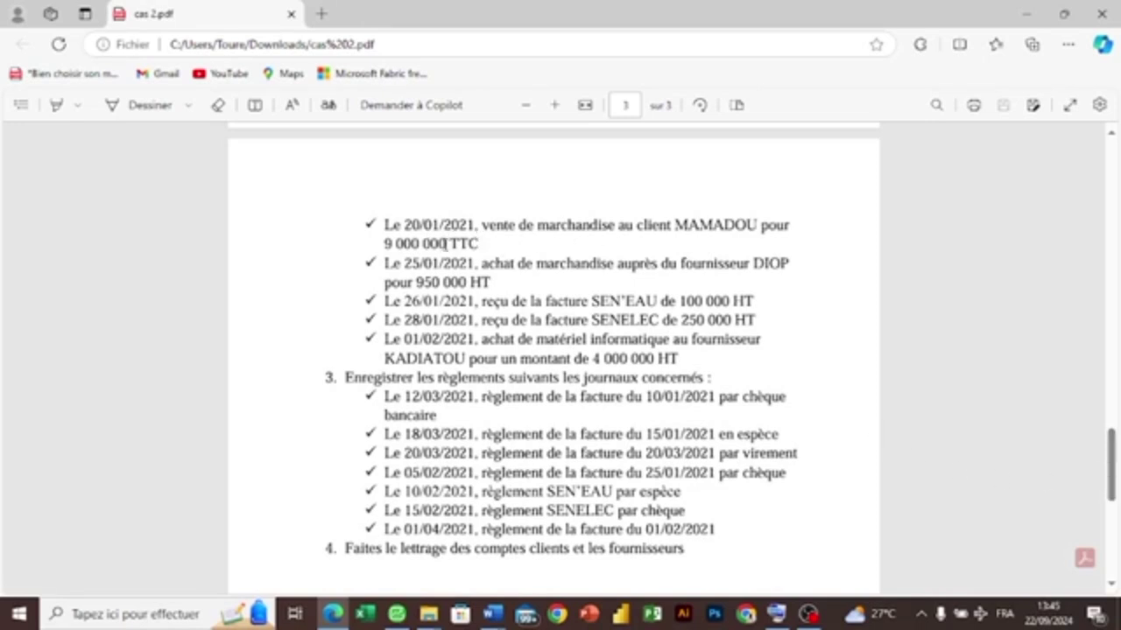
pyautogui.click(406, 616)
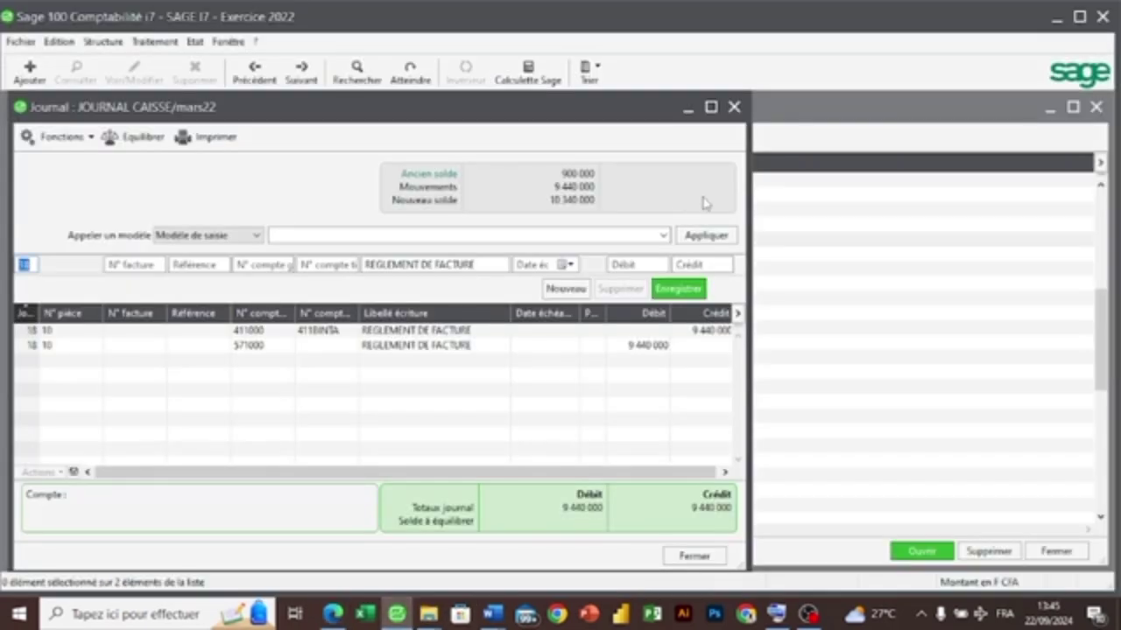
# - Close the March 2022 cash journal and consult the day 20 invoice in the January 2022 sales journal
pyautogui.click(696, 558)
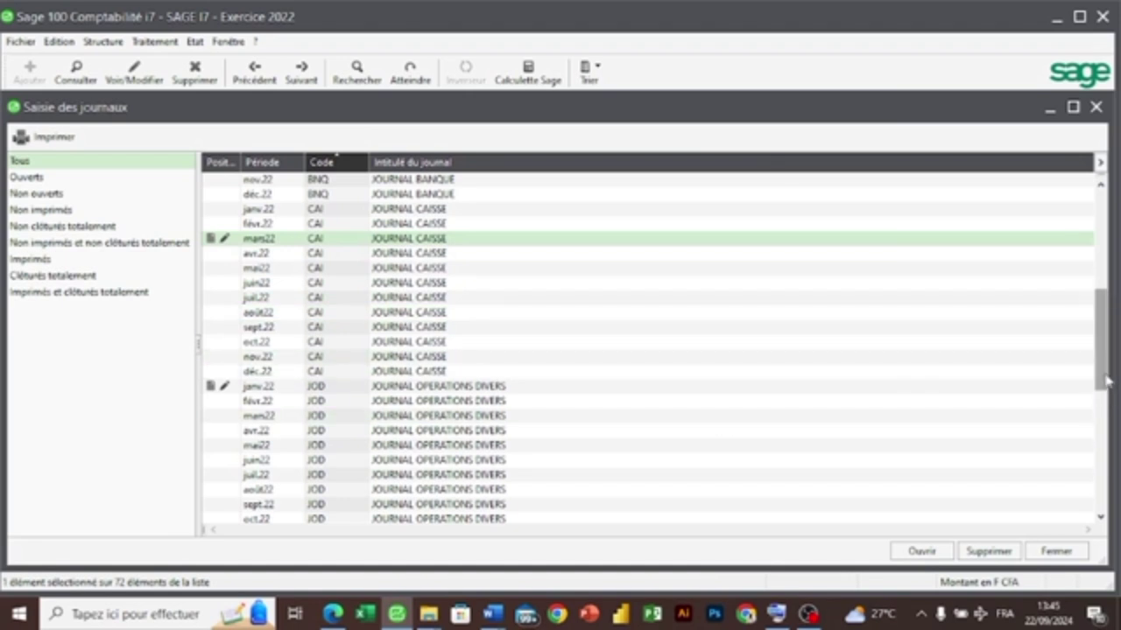
pyautogui.moveTo(1100, 376); pyautogui.dragTo(1100, 497)
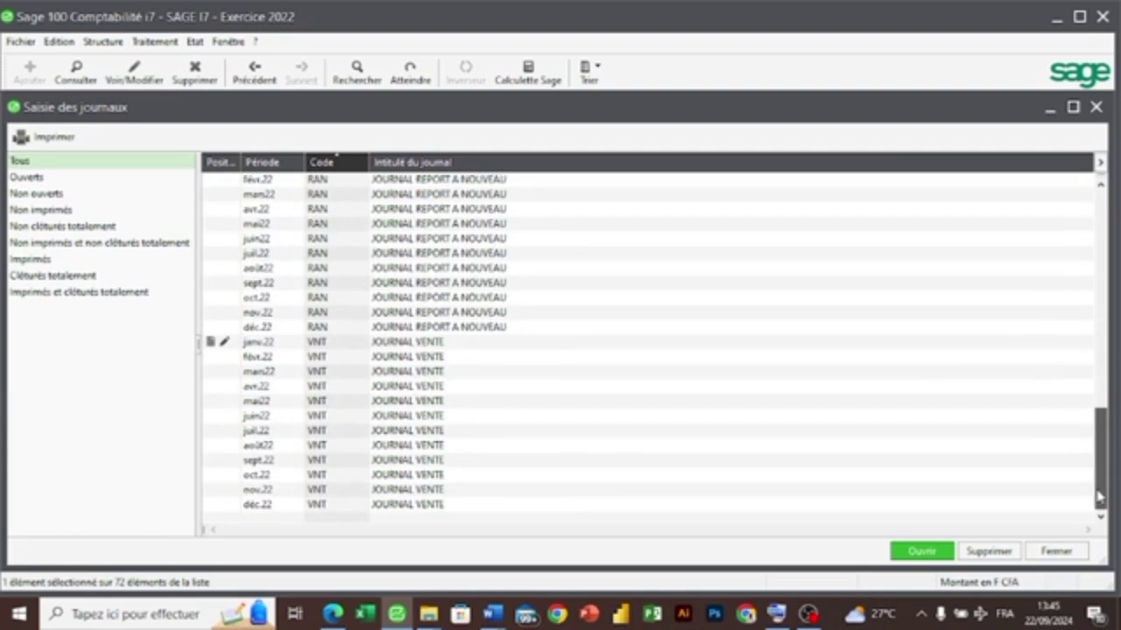
pyautogui.doubleClick(462, 342)
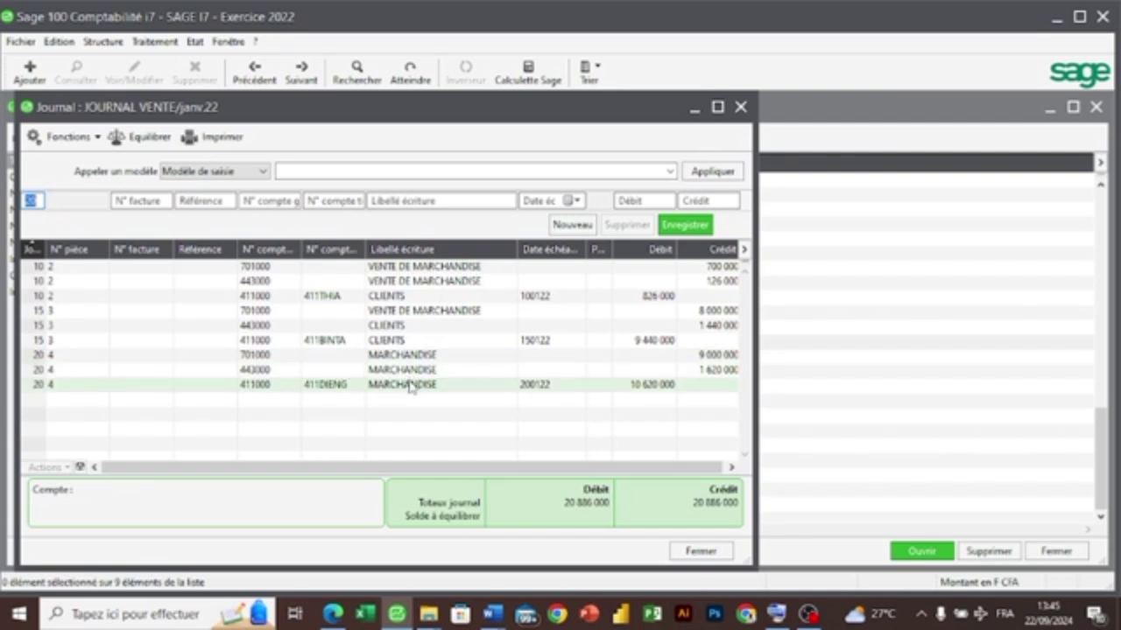
pyautogui.click(706, 553)
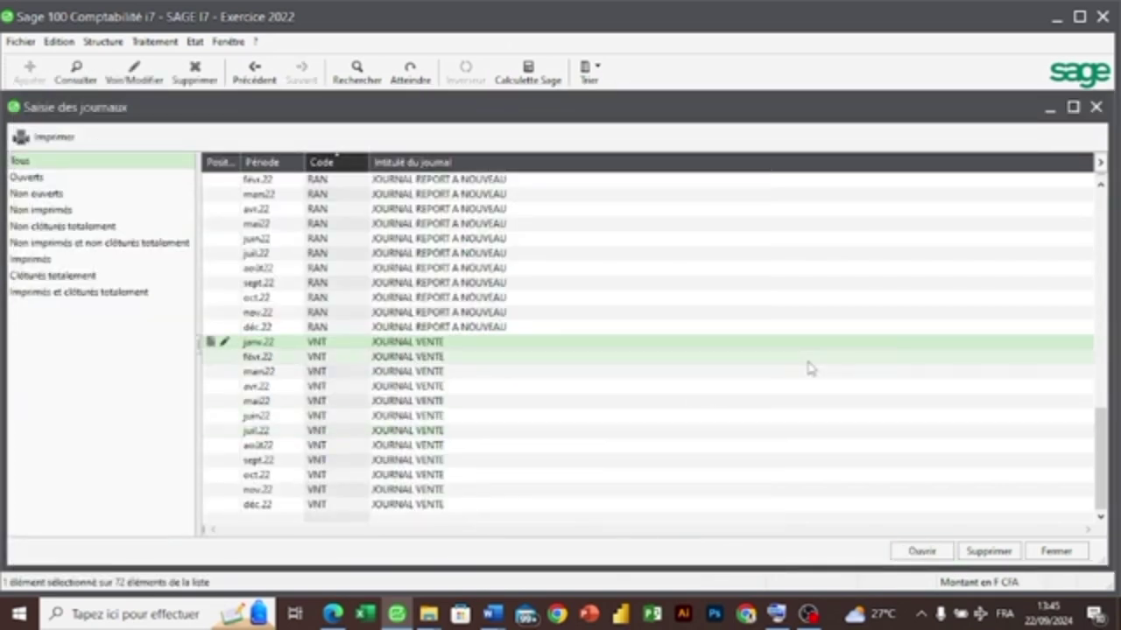
# - Recheck the 20/03/2021 settlement in the PDF in Edge and reopen the March 2022 cash journal in Sage 100 Comptabilité
pyautogui.moveTo(1107, 447); pyautogui.dragTo(1107, 325)
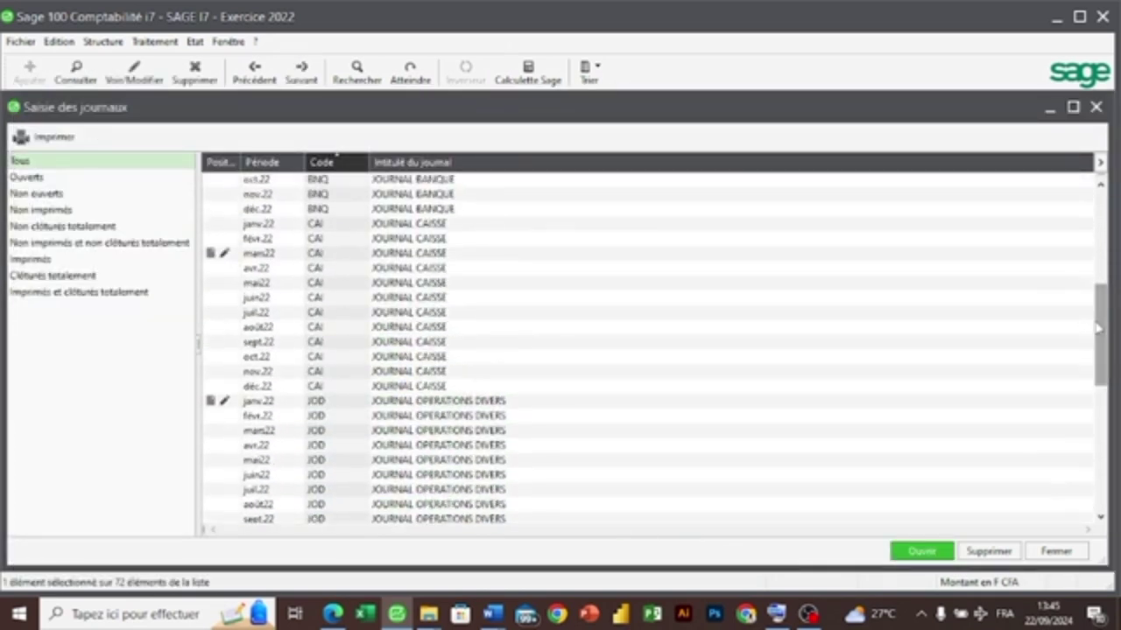
pyautogui.click(332, 613)
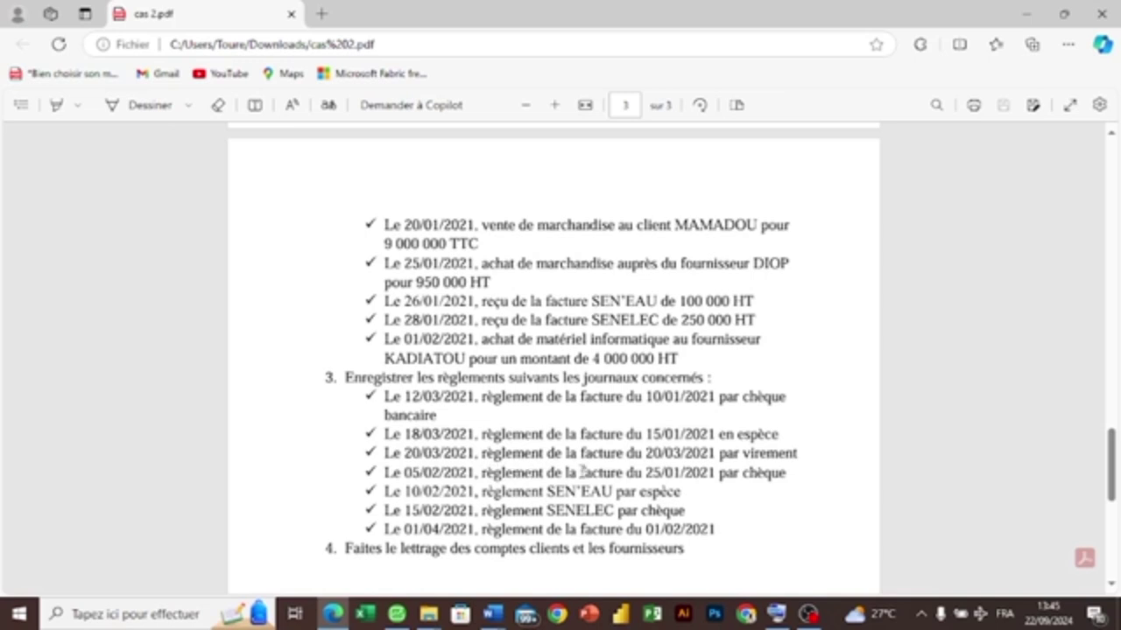
pyautogui.click(397, 612)
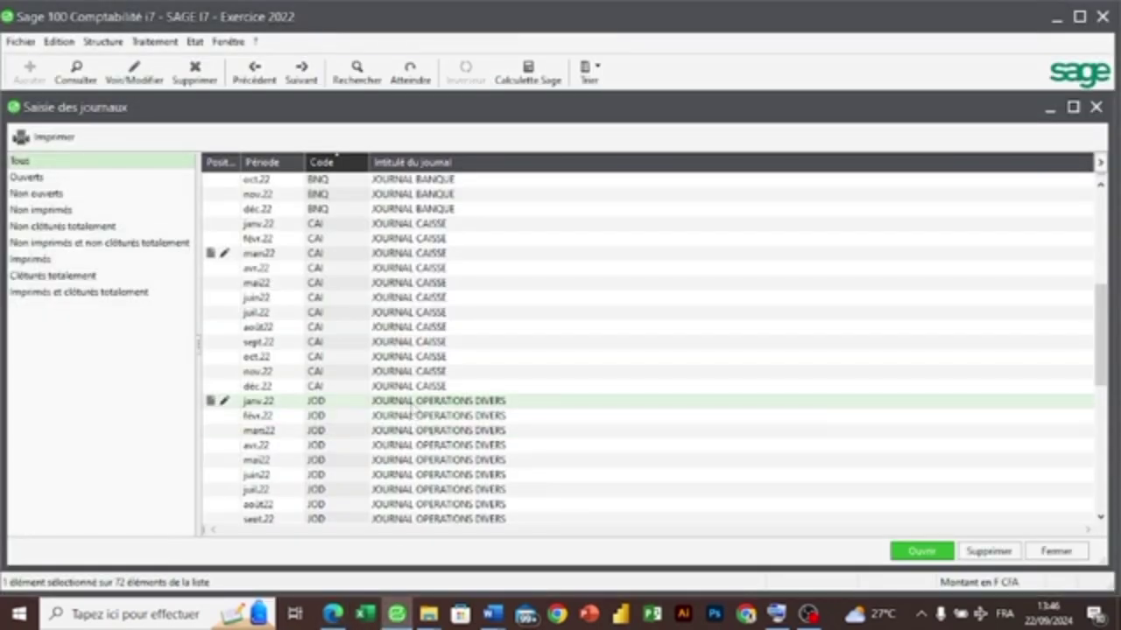
pyautogui.doubleClick(419, 253)
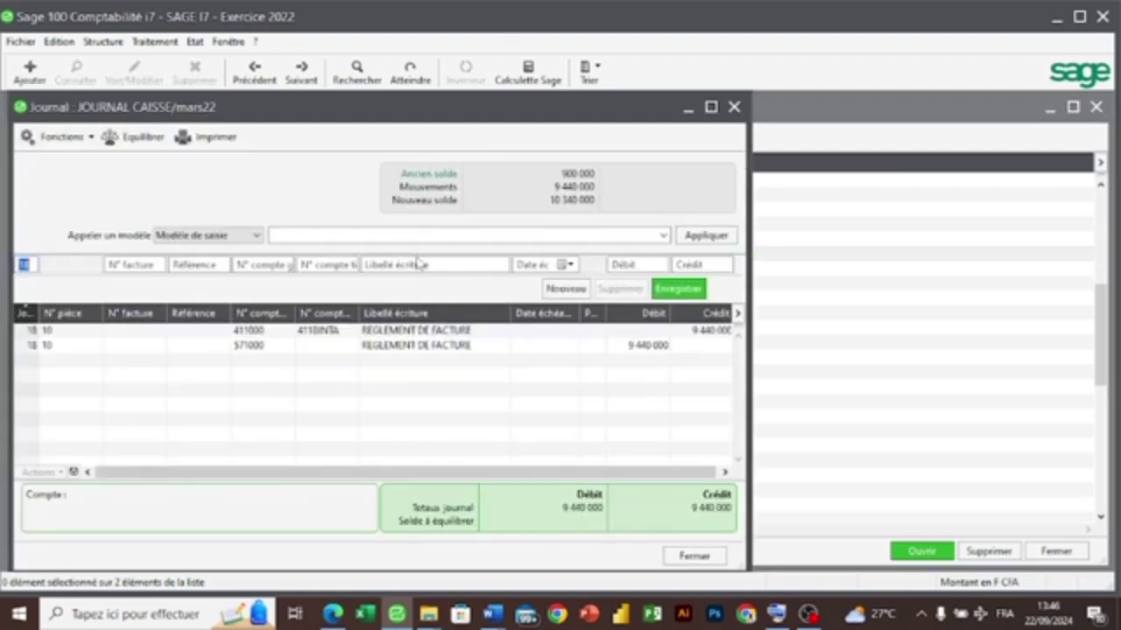
# - Start a day 20 line in the March 2022 cash journal on account 411000, selecting the third-party account of the 20/01/2021 sale's customer
pyautogui.write('2')
pyautogui.press('Tab')
pyautogui.press('Tab')
pyautogui.press('Tab')
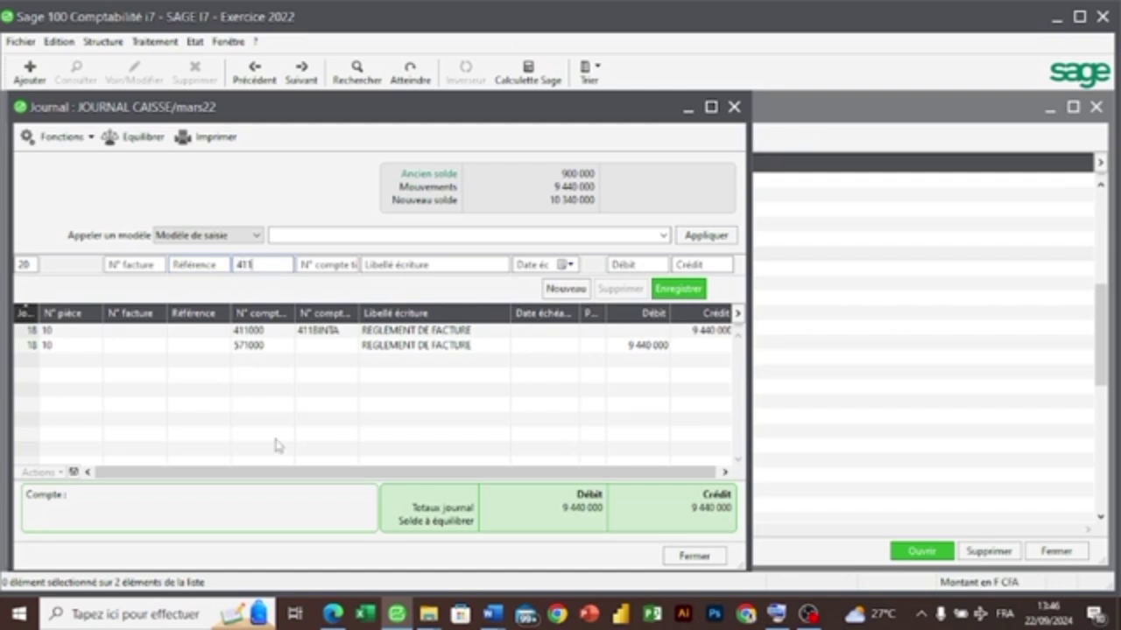
pyautogui.click(334, 614)
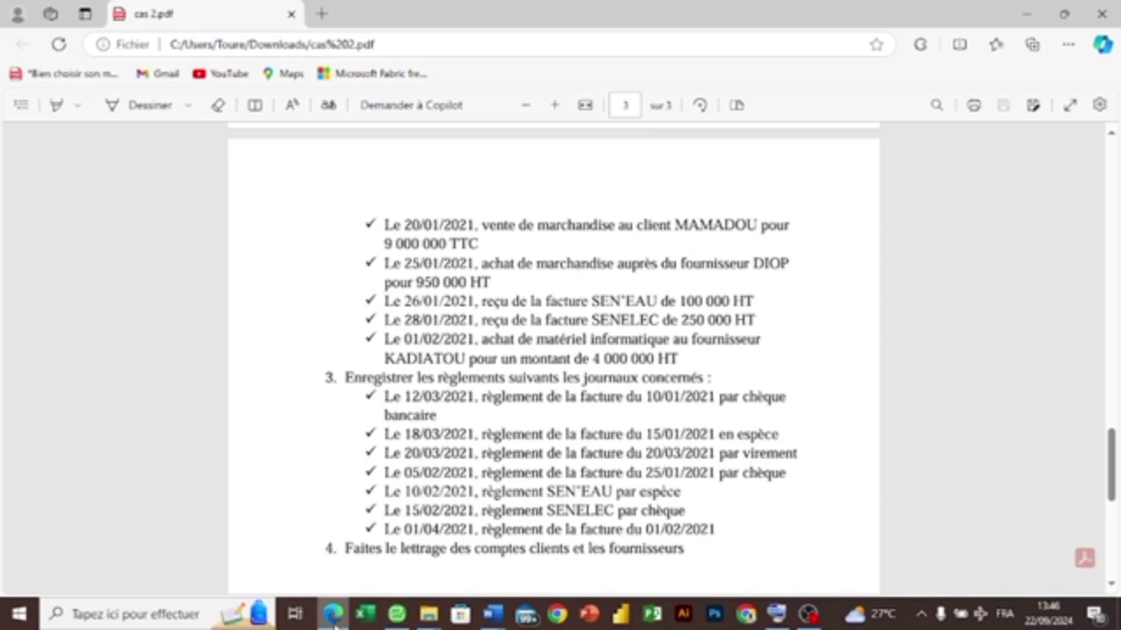
pyautogui.click(334, 615)
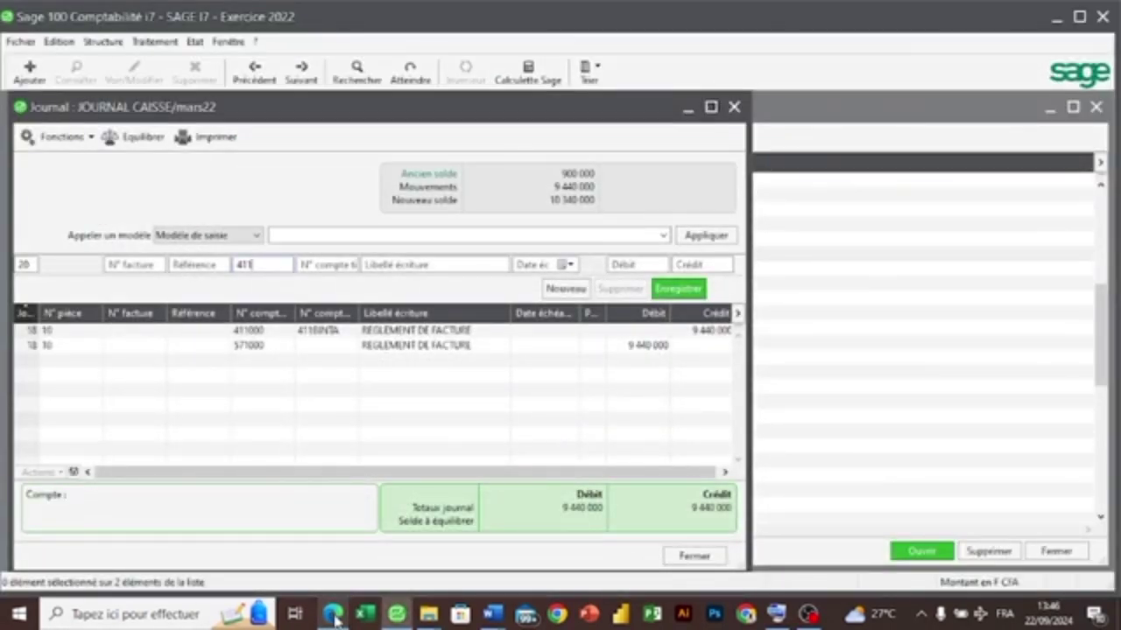
pyautogui.press('Tab')
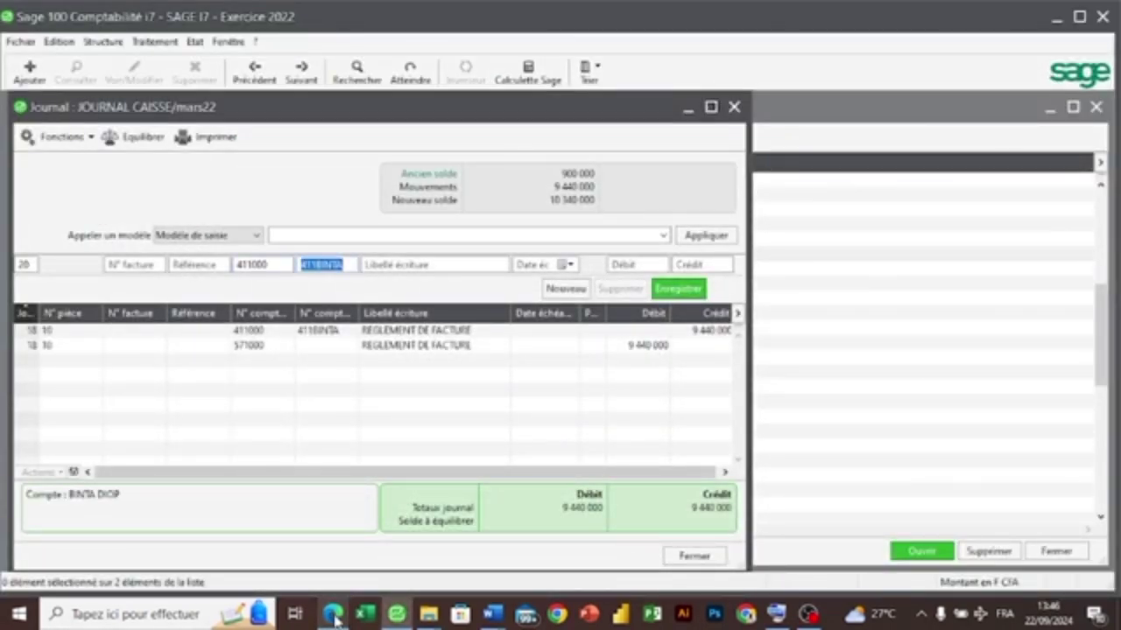
pyautogui.press('F4')
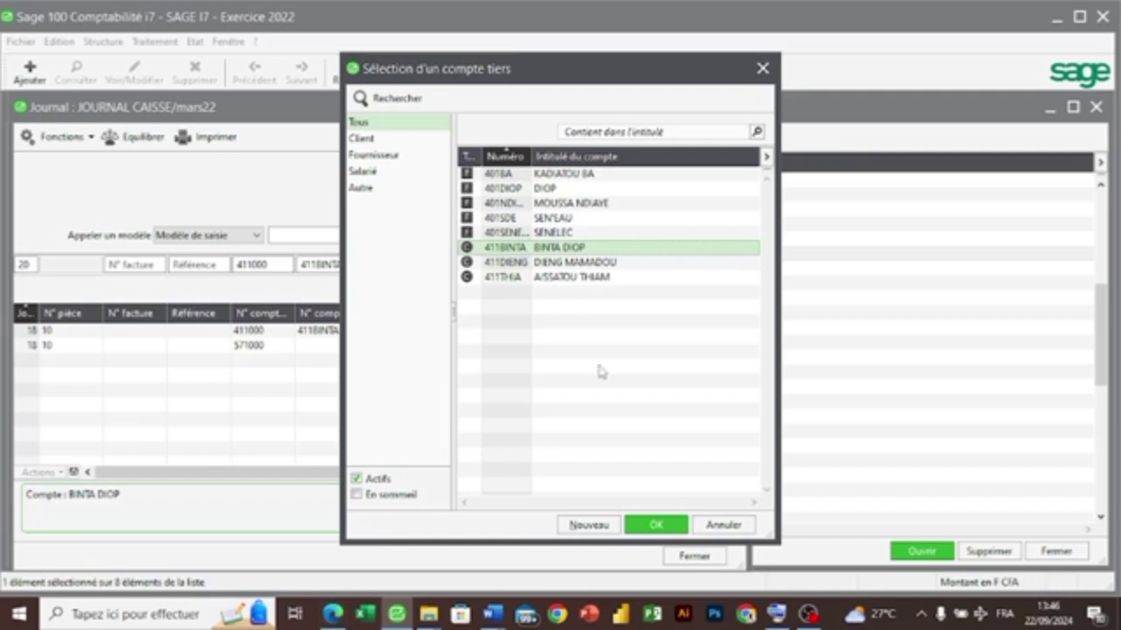
pyautogui.click(581, 263)
pyautogui.doubleClick(580, 263)
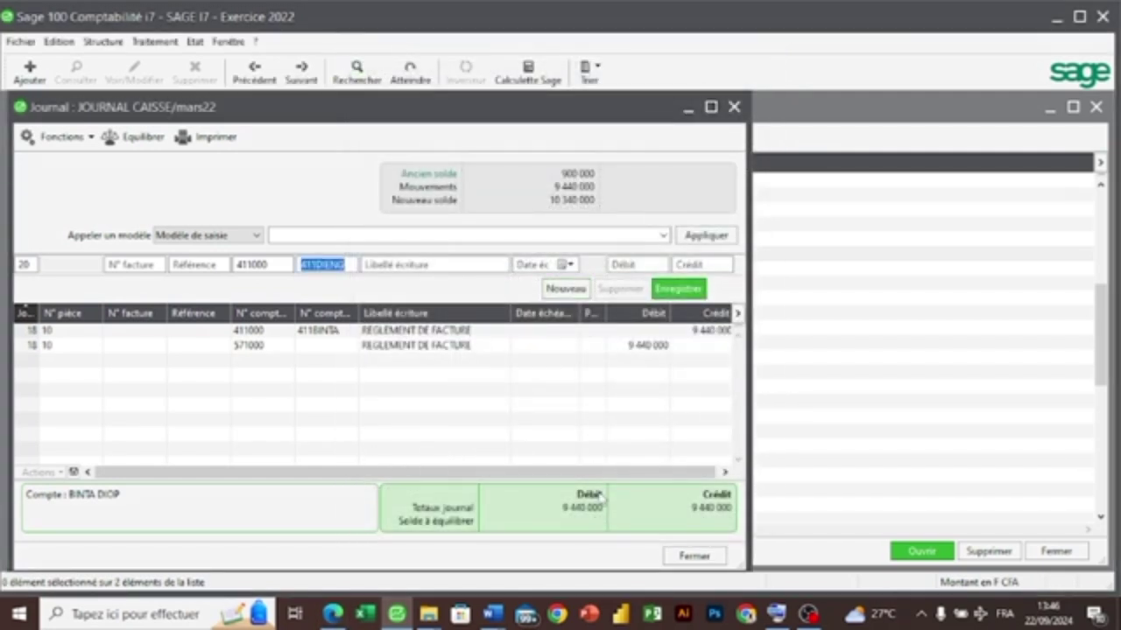
# - Label the day 20 customer line REGLEMENT DE LA FACTURE and enter a credit of 10620000
pyautogui.press('Tab')
pyautogui.write('RE')
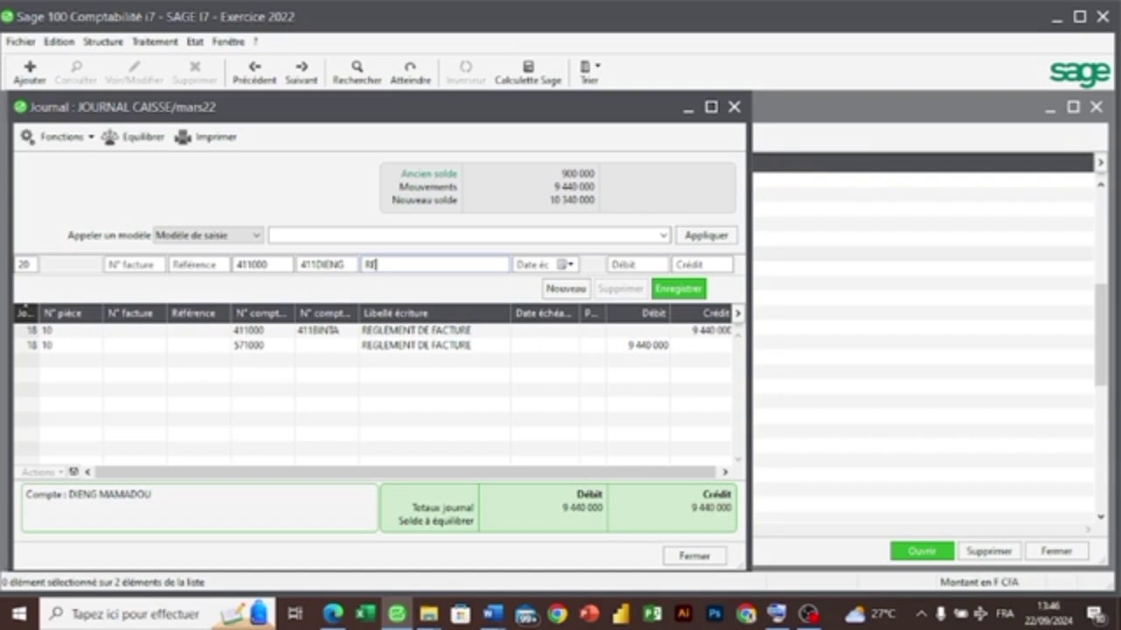
pyautogui.press('BackSpace')
pyautogui.press('BackSpace')
pyautogui.write('GLEMENT DE LA')
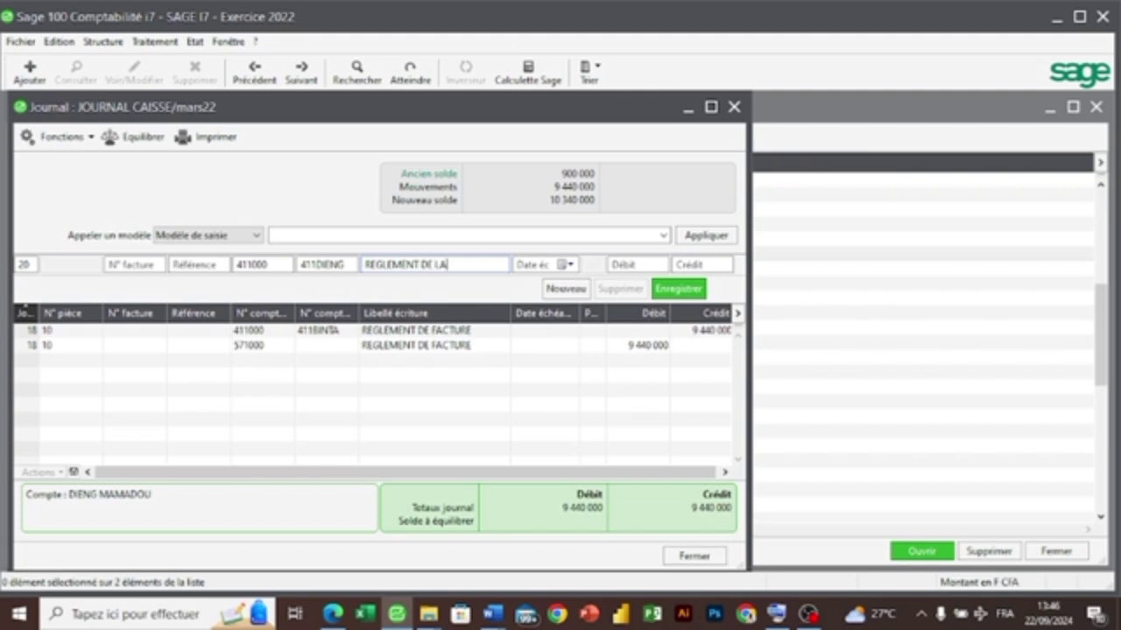
pyautogui.write(' FACTURE')
pyautogui.press('Tab')
pyautogui.press('Tab')
pyautogui.press('Tab')
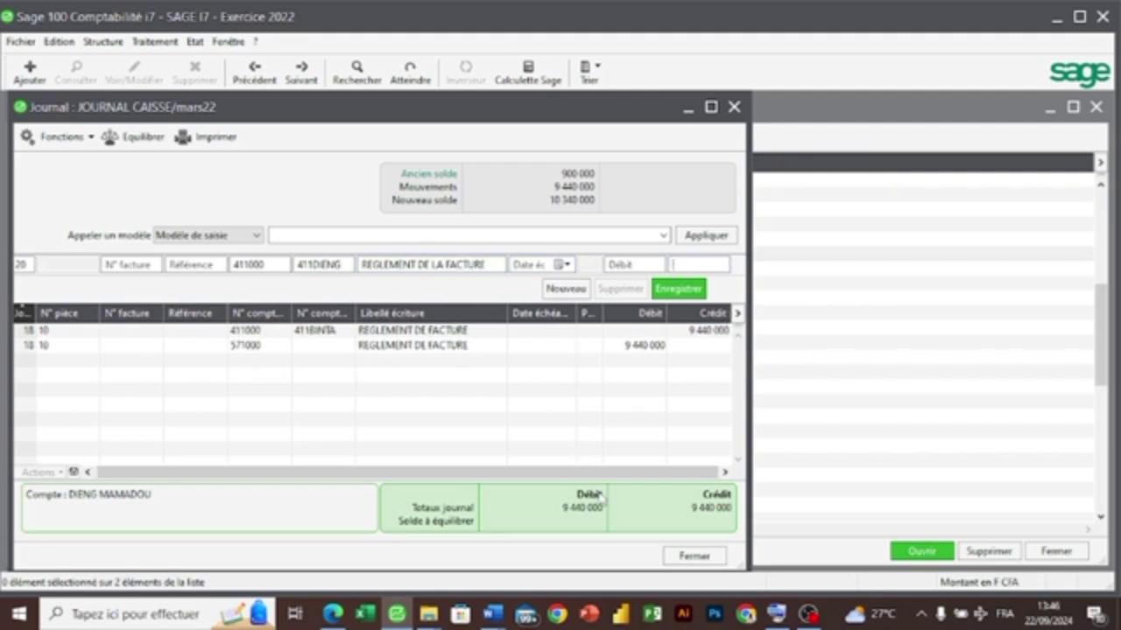
pyautogui.write('10')
pyautogui.write('620000')
# - Check the amount of the day 20 invoice in the January 2022 sales journal and close that journal
pyautogui.click(154, 41)
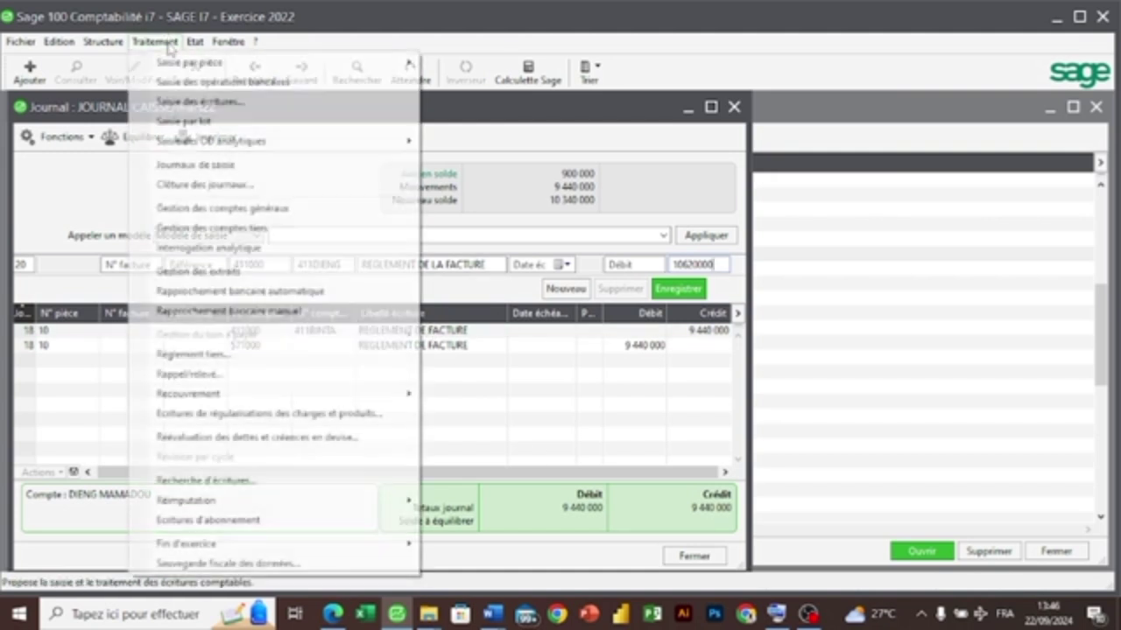
pyautogui.click(236, 172)
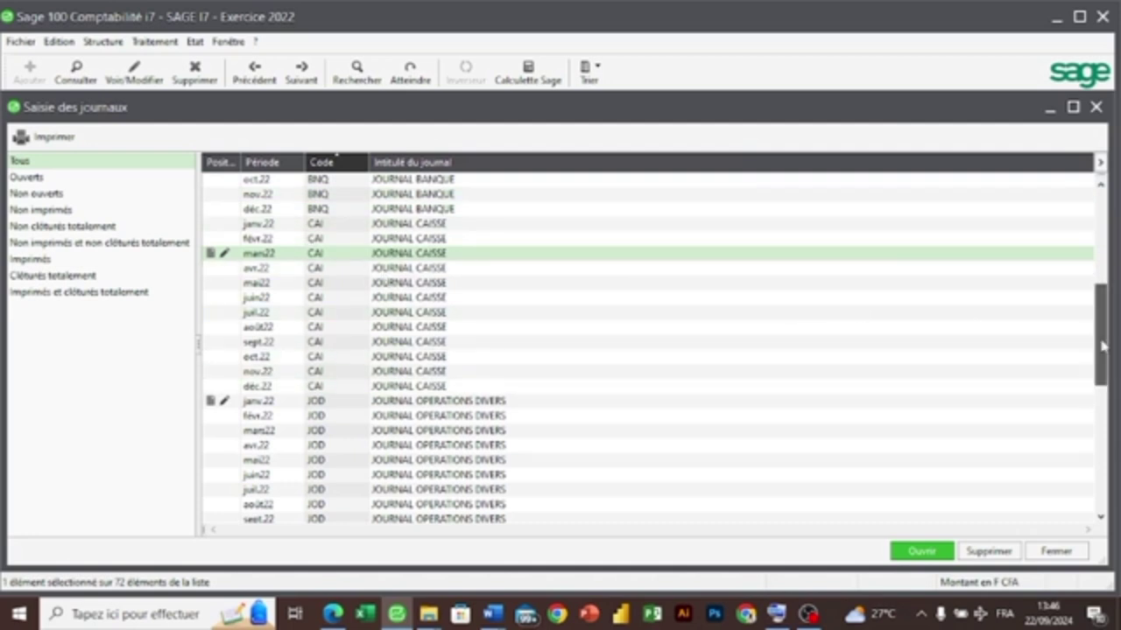
pyautogui.moveTo(1099, 355); pyautogui.dragTo(1099, 479)
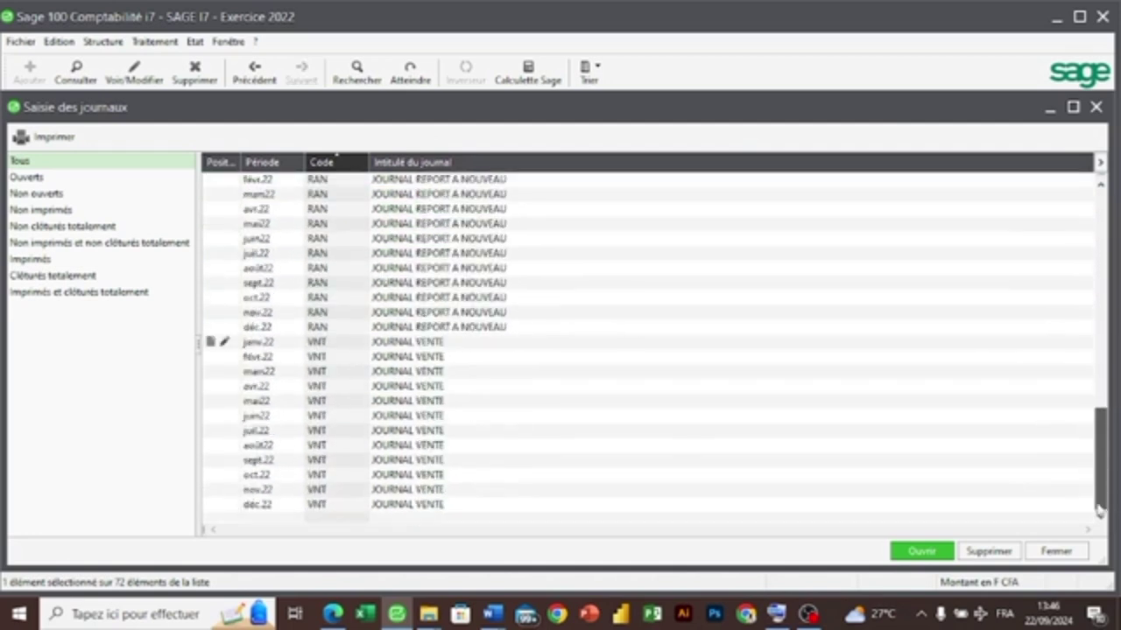
pyautogui.click(563, 346)
pyautogui.doubleClick(562, 346)
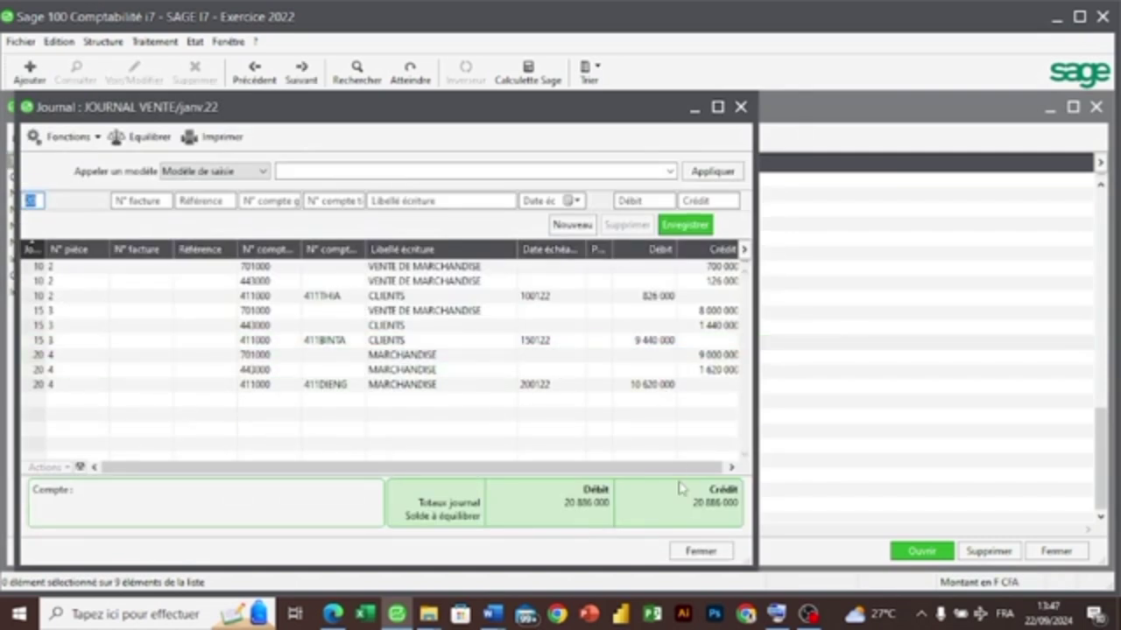
pyautogui.click(705, 552)
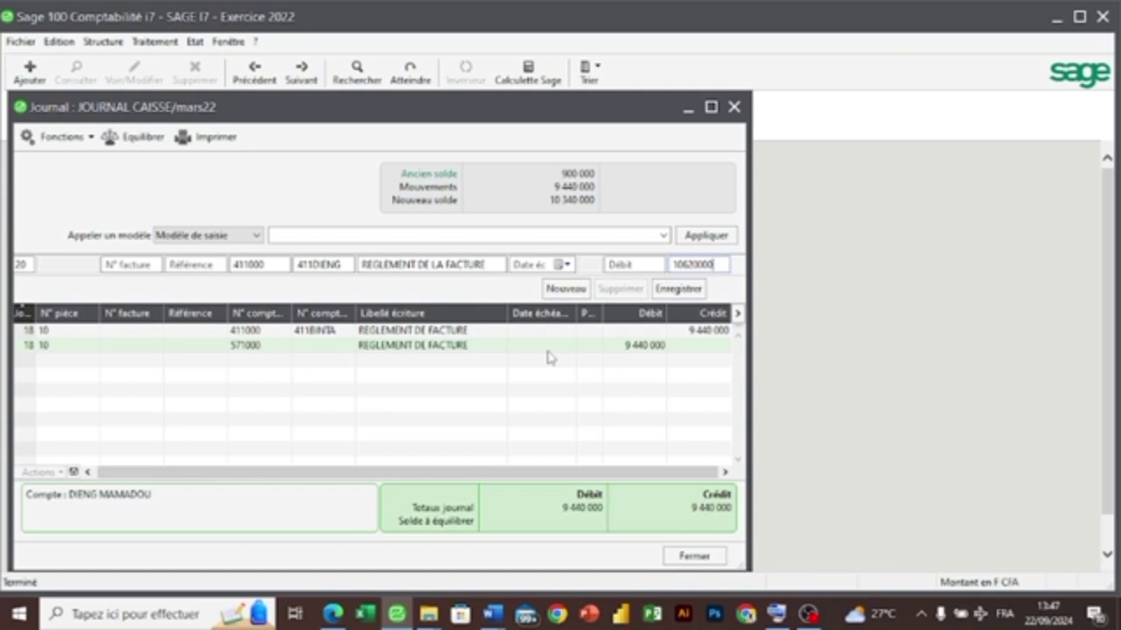
# - Record the day 20 customer line and its balancing debit of 10620000 on cash account 571000, and close the cash journal
pyautogui.press('Return')
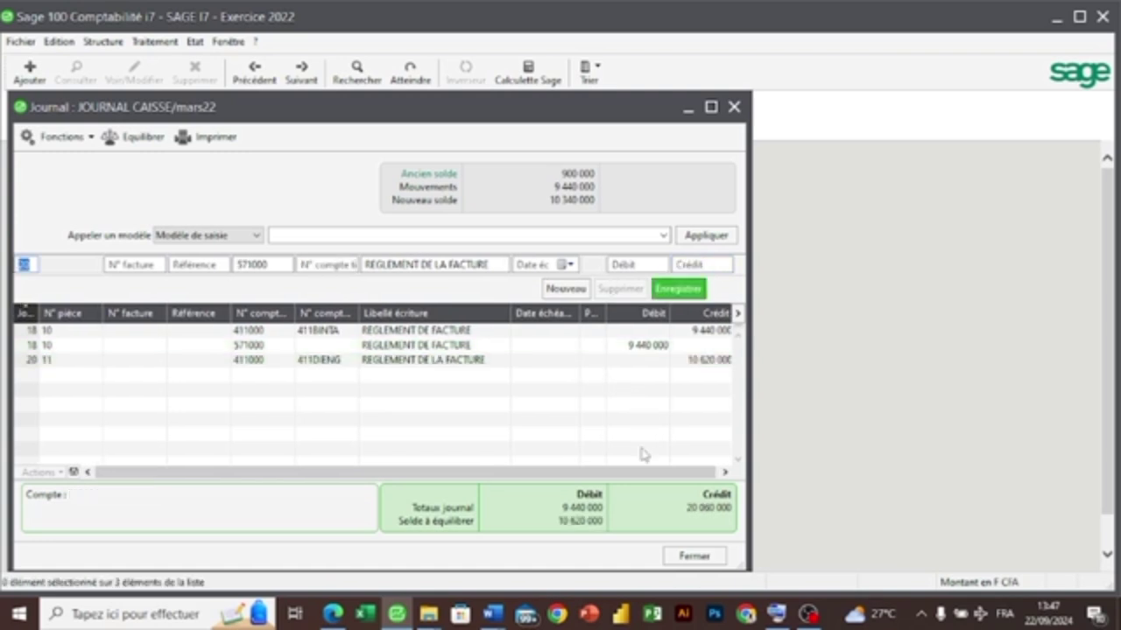
pyautogui.press('Tab')
pyautogui.press('Tab')
pyautogui.press('Tab')
pyautogui.press('Tab')
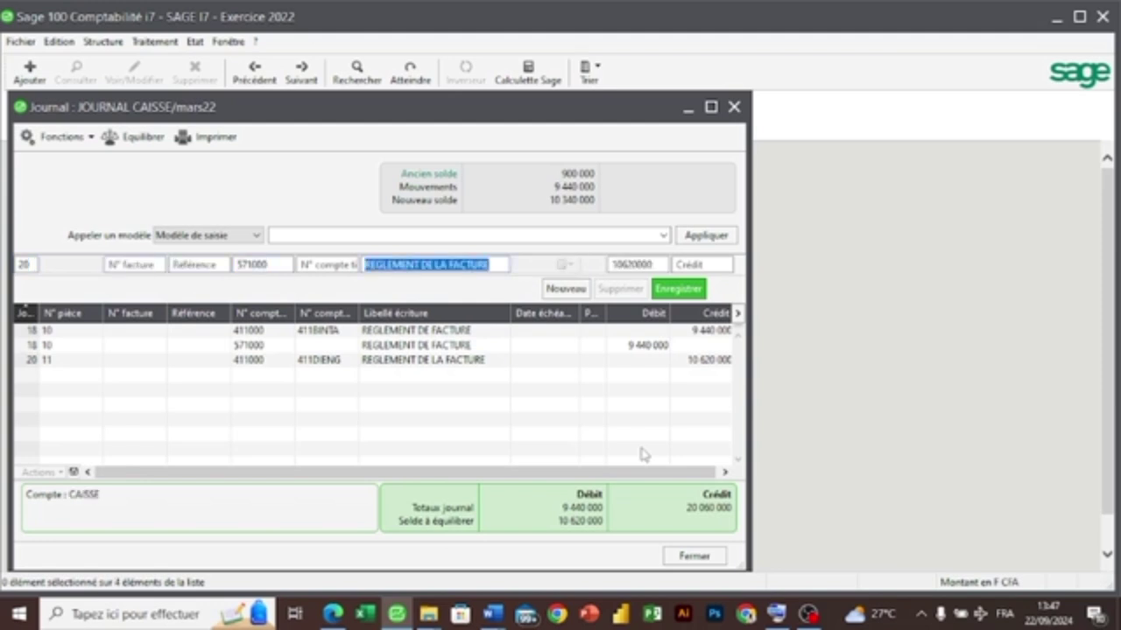
pyautogui.press('Return')
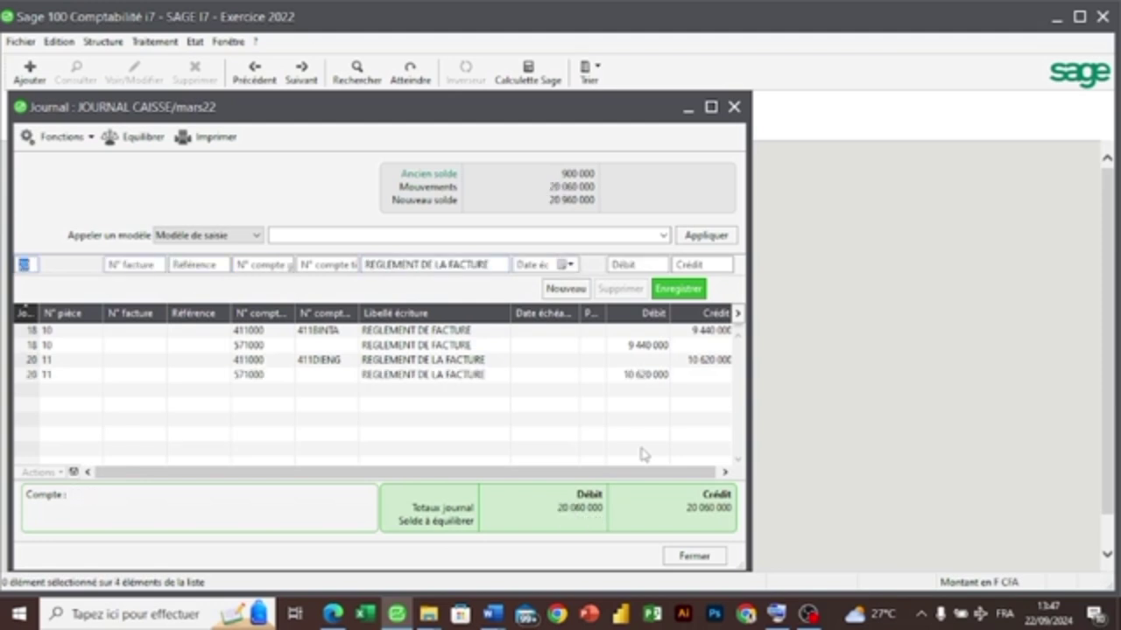
pyautogui.click(693, 556)
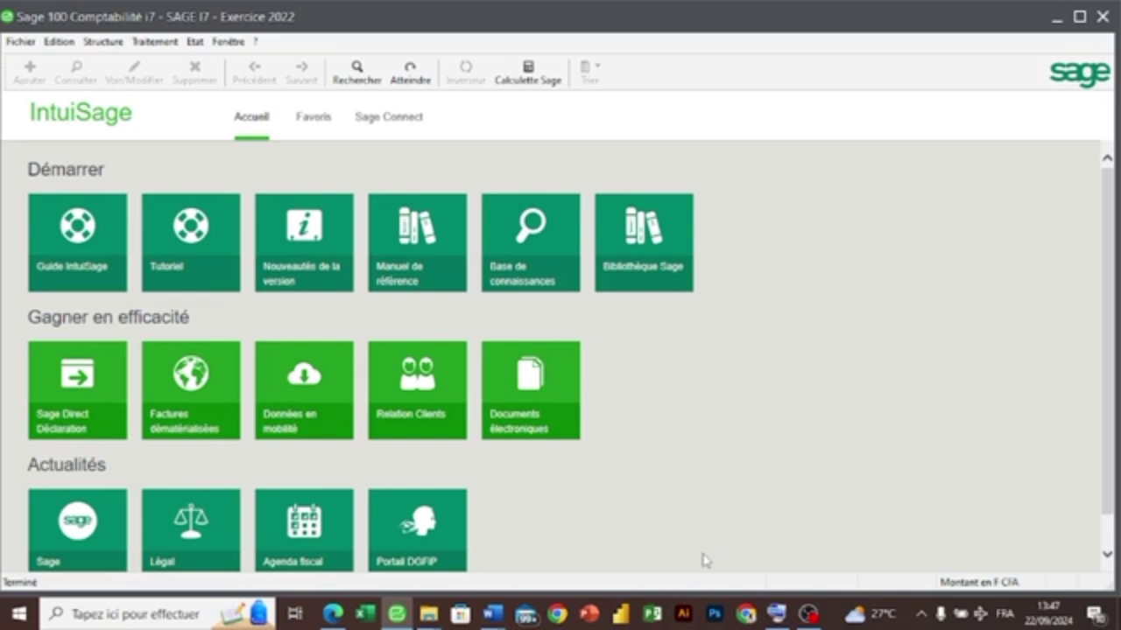
# - Open the list of entry journals and review the 05/02/2021 settlement in the exercise PDF in Edge, returning to Sage 100 Comptabilité
pyautogui.click(170, 44)
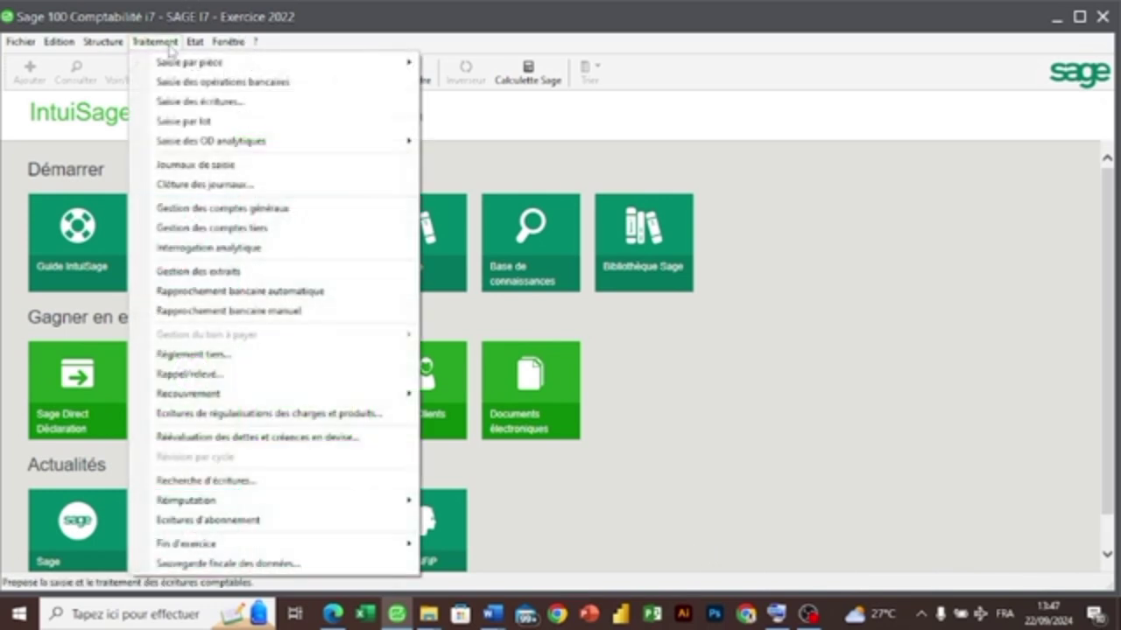
pyautogui.click(250, 166)
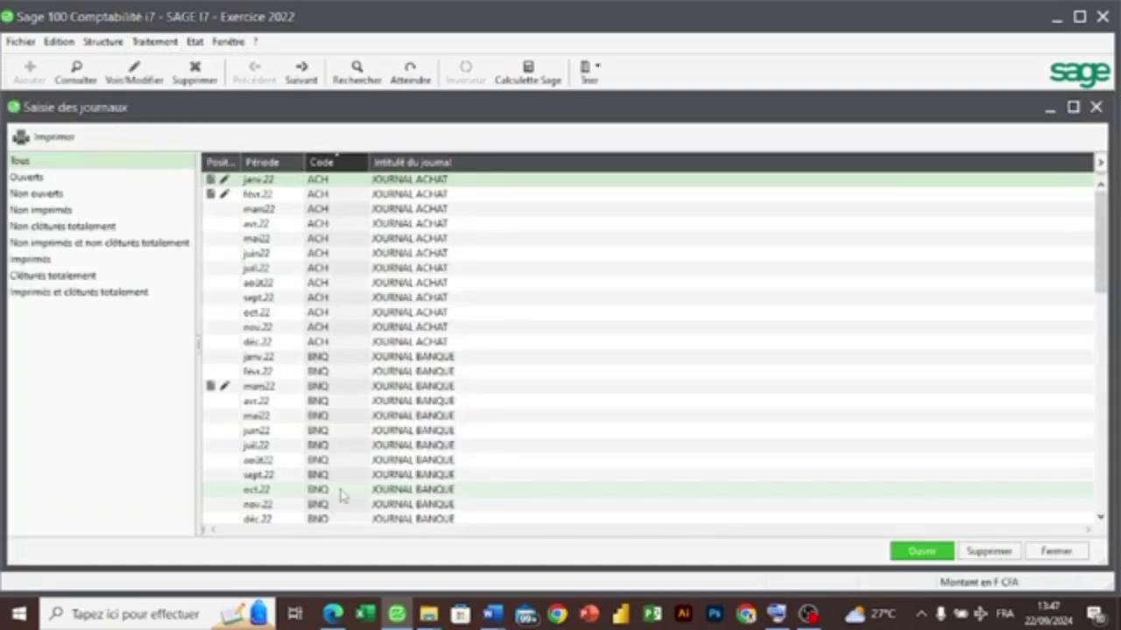
pyautogui.click(333, 613)
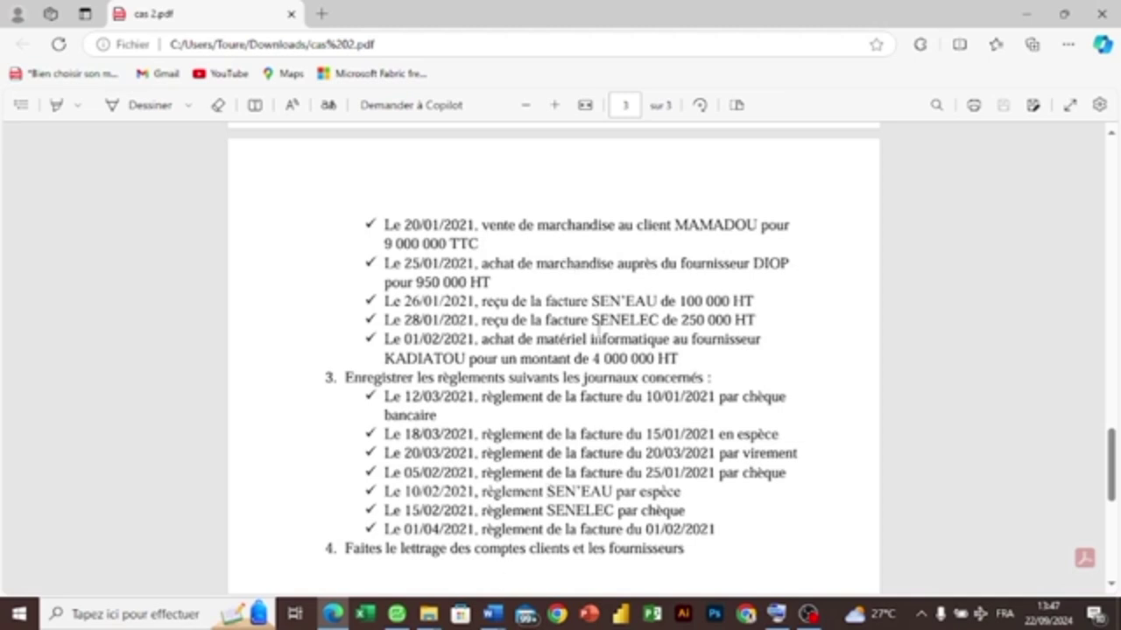
pyautogui.moveTo(396, 615)
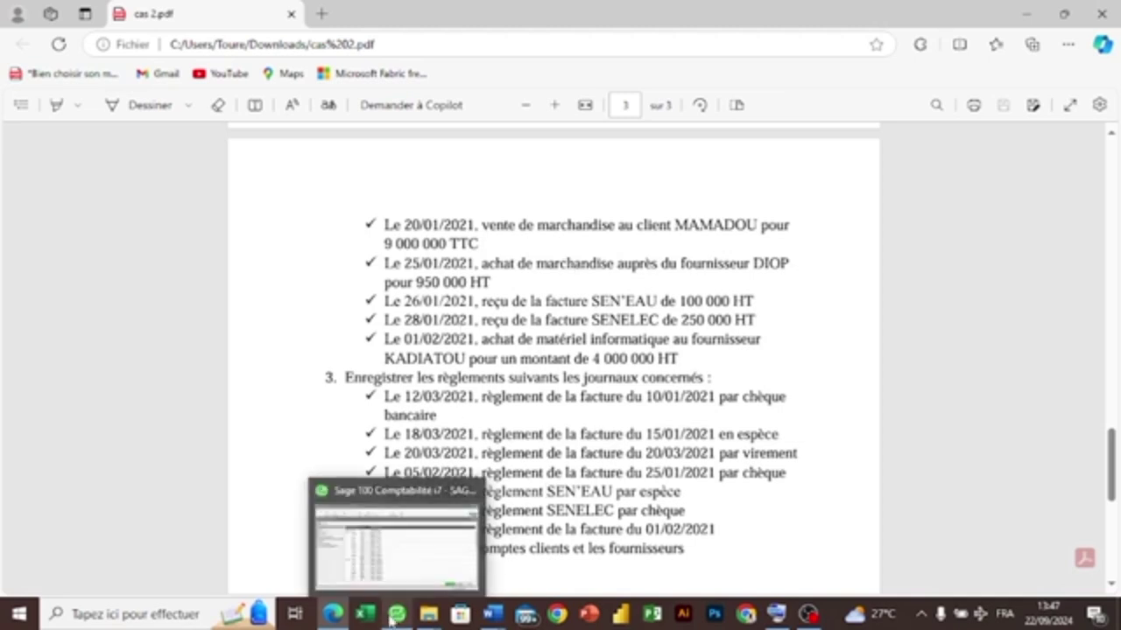
pyautogui.click(393, 578)
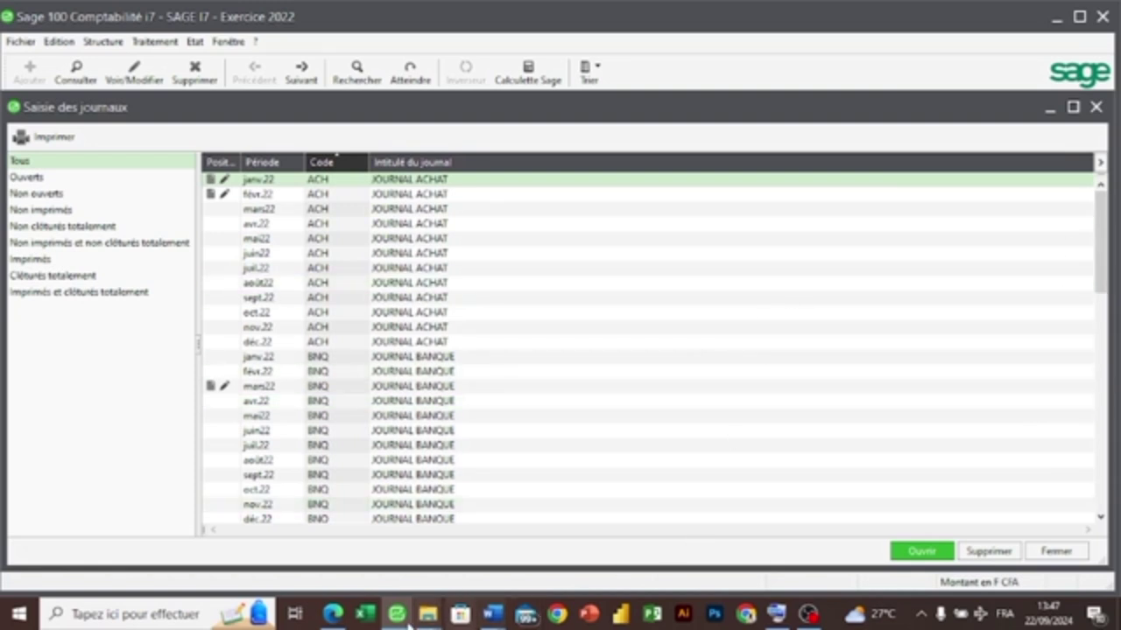
pyautogui.click(333, 614)
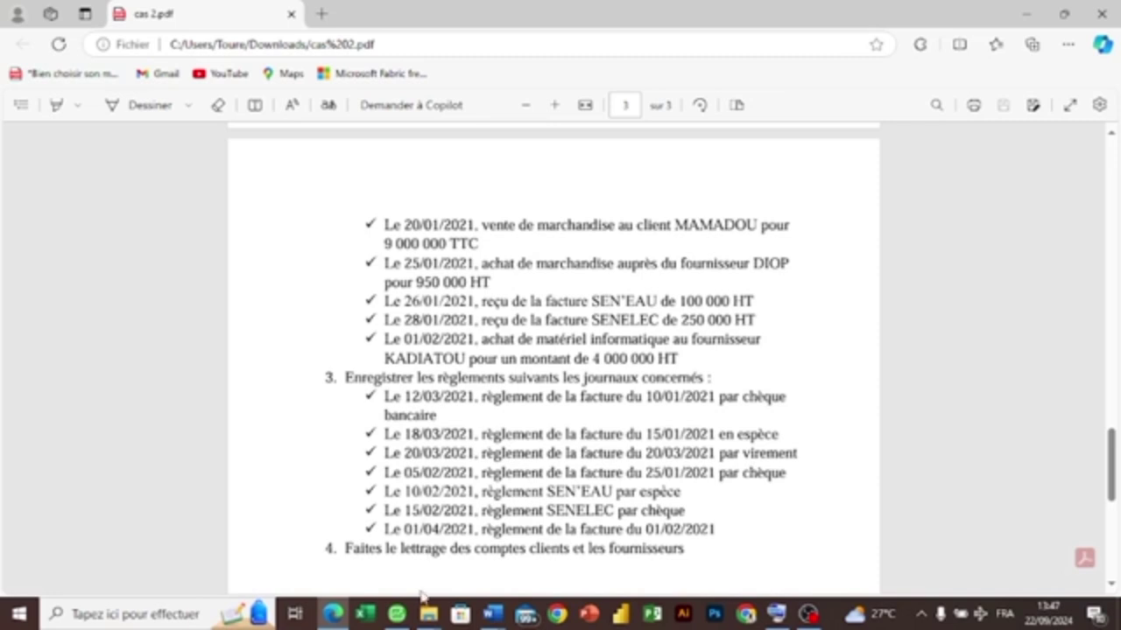
pyautogui.click(396, 614)
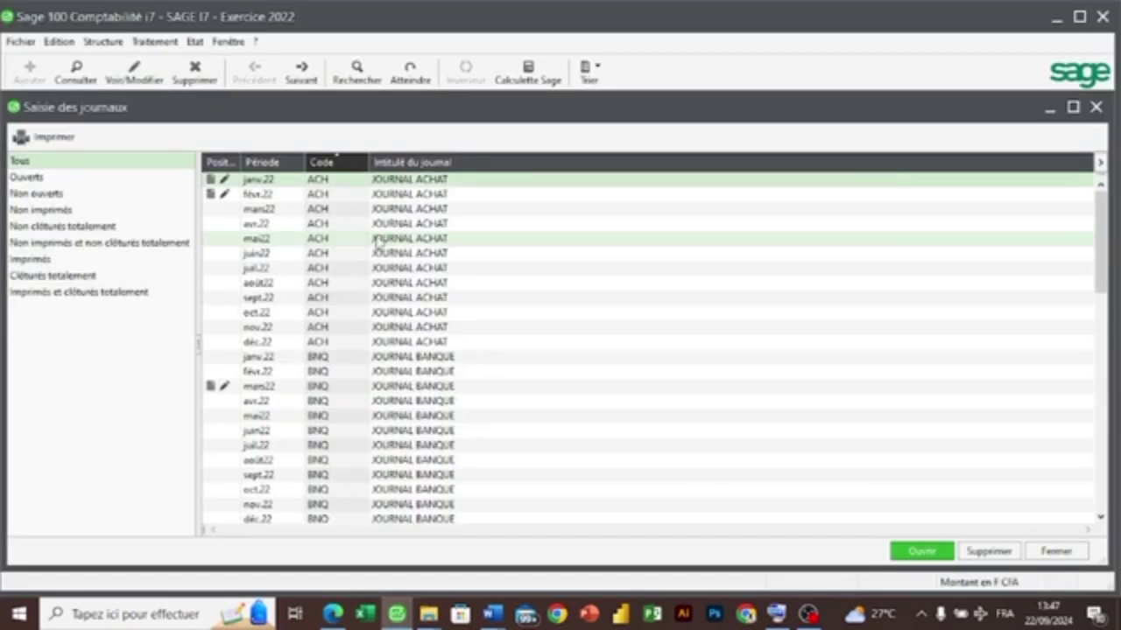
# - Consult the day 25 invoice in the January 2022 purchase journal and recheck the 05/02/2021 cheque settlement in the PDF in Edge
pyautogui.doubleClick(349, 182)
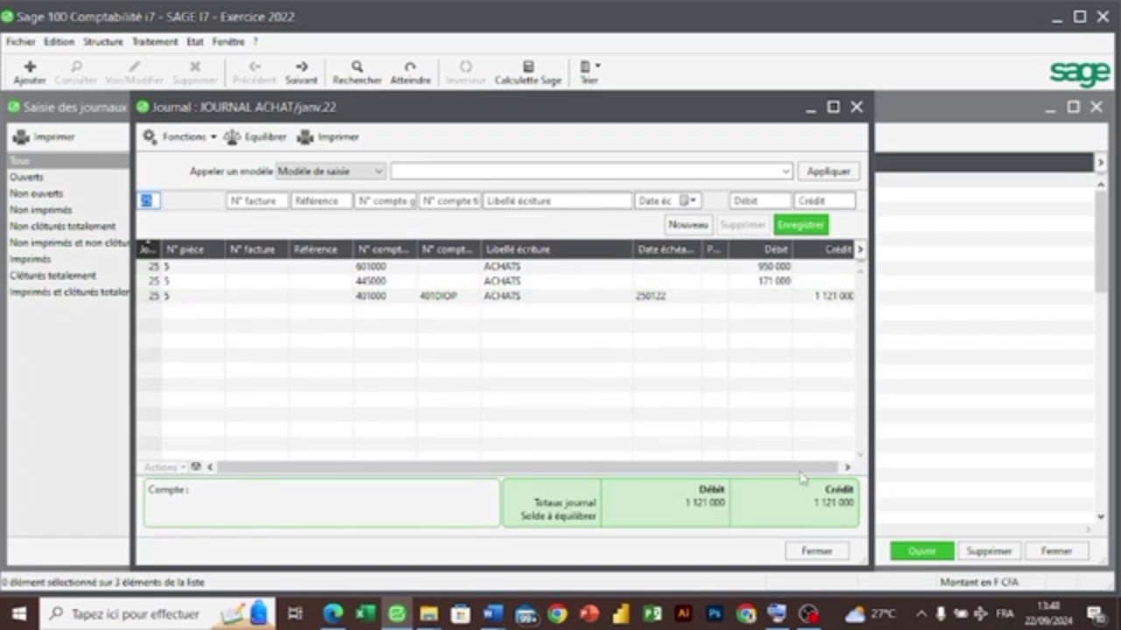
pyautogui.click(806, 551)
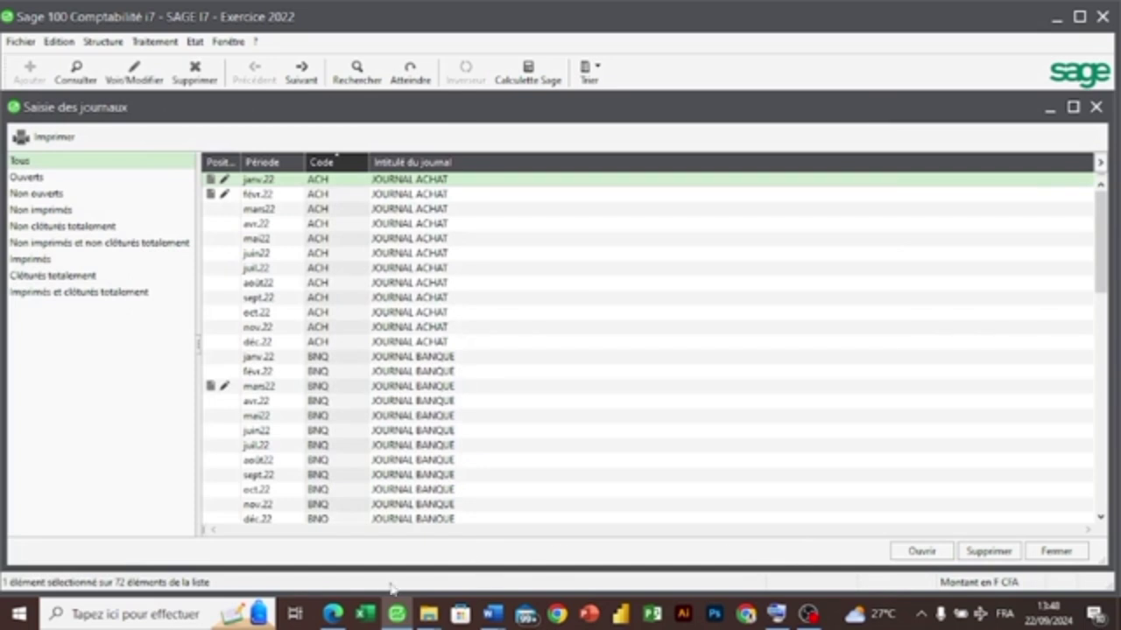
pyautogui.moveTo(343, 611)
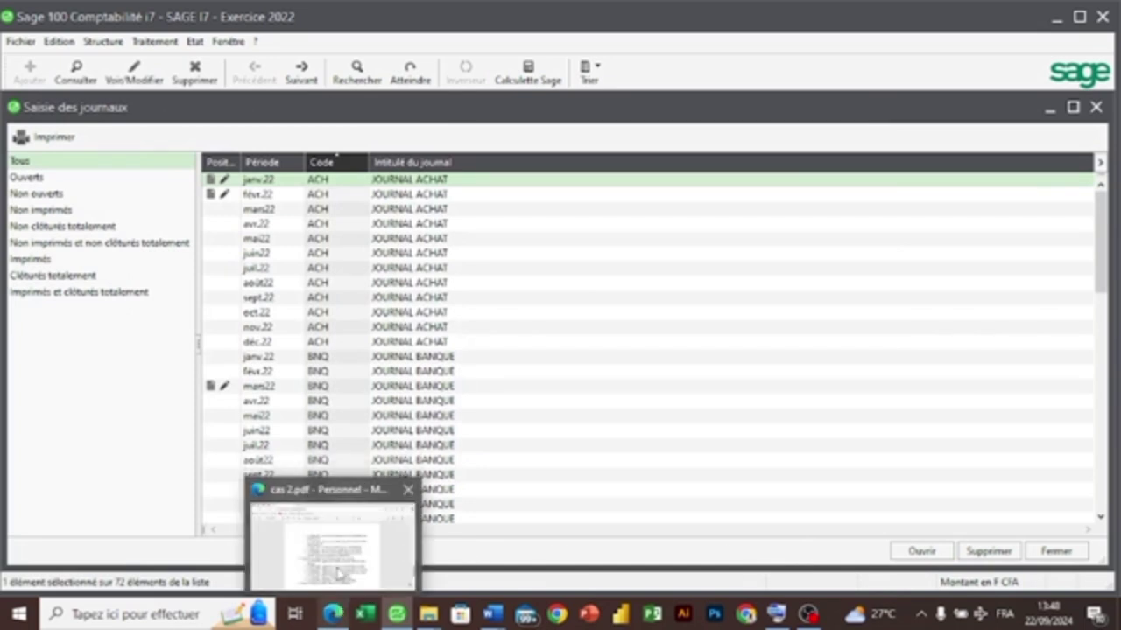
pyautogui.click(340, 573)
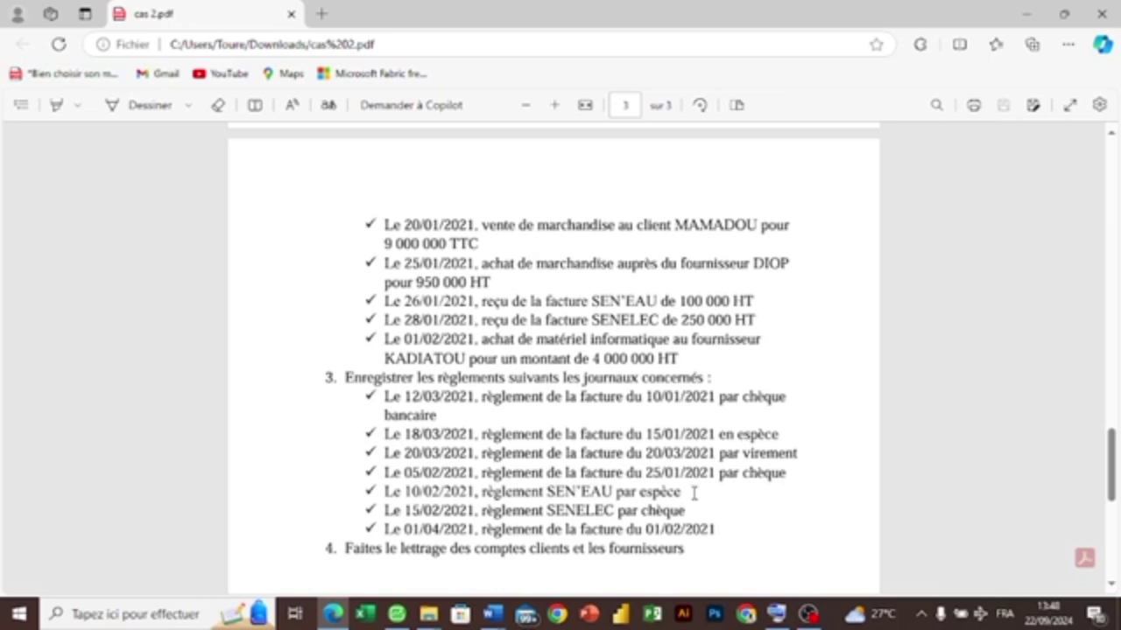
pyautogui.moveTo(396, 612)
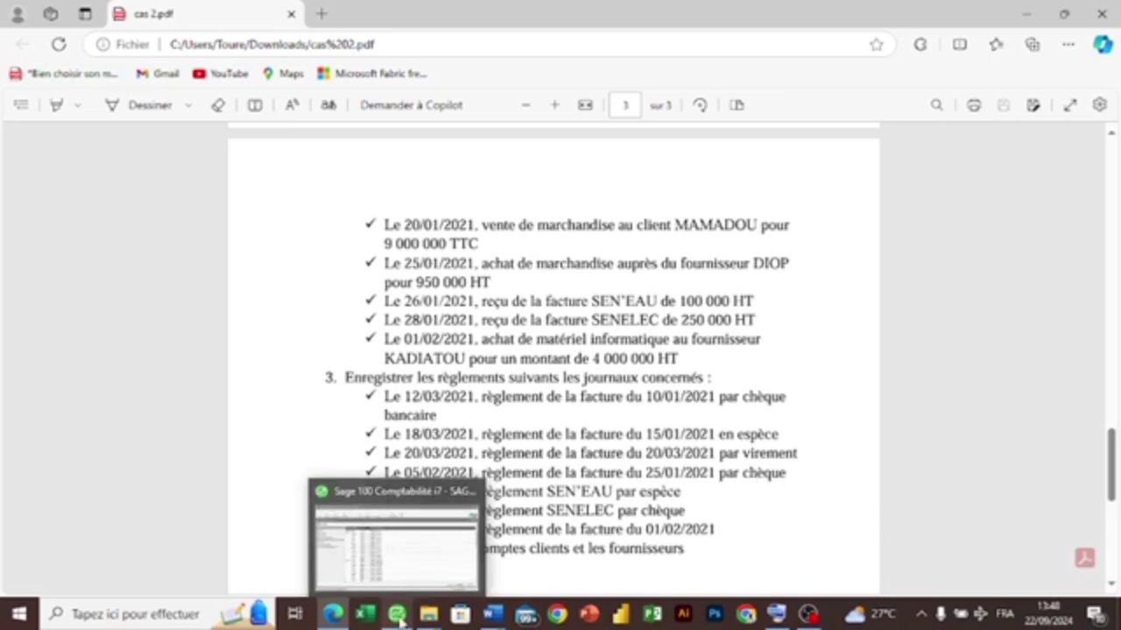
pyautogui.click(399, 583)
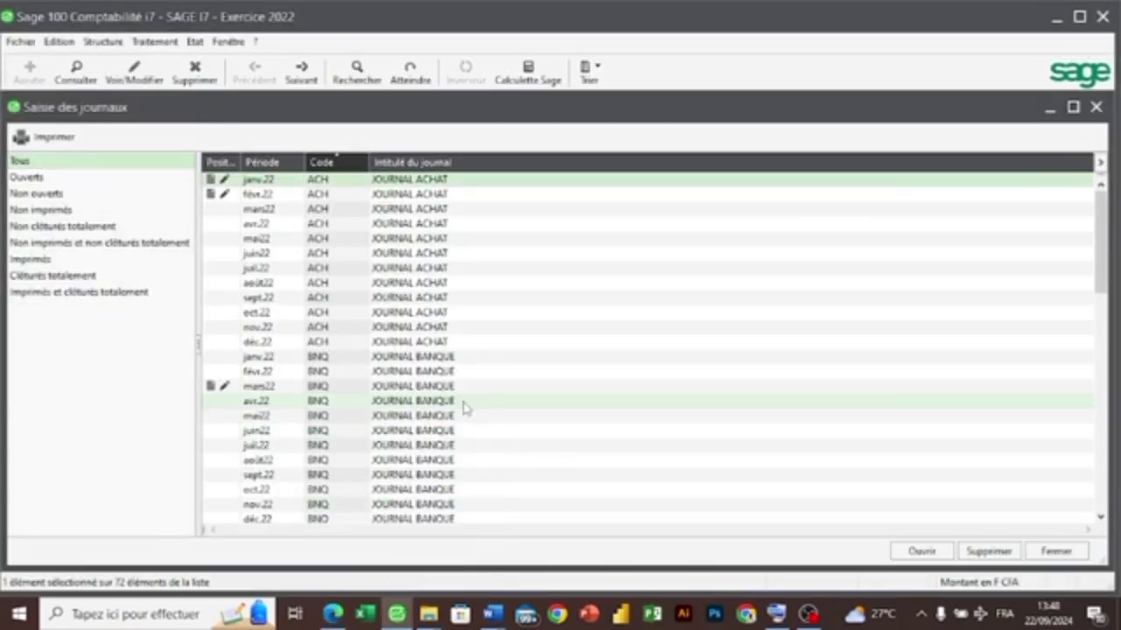
pyautogui.click(342, 612)
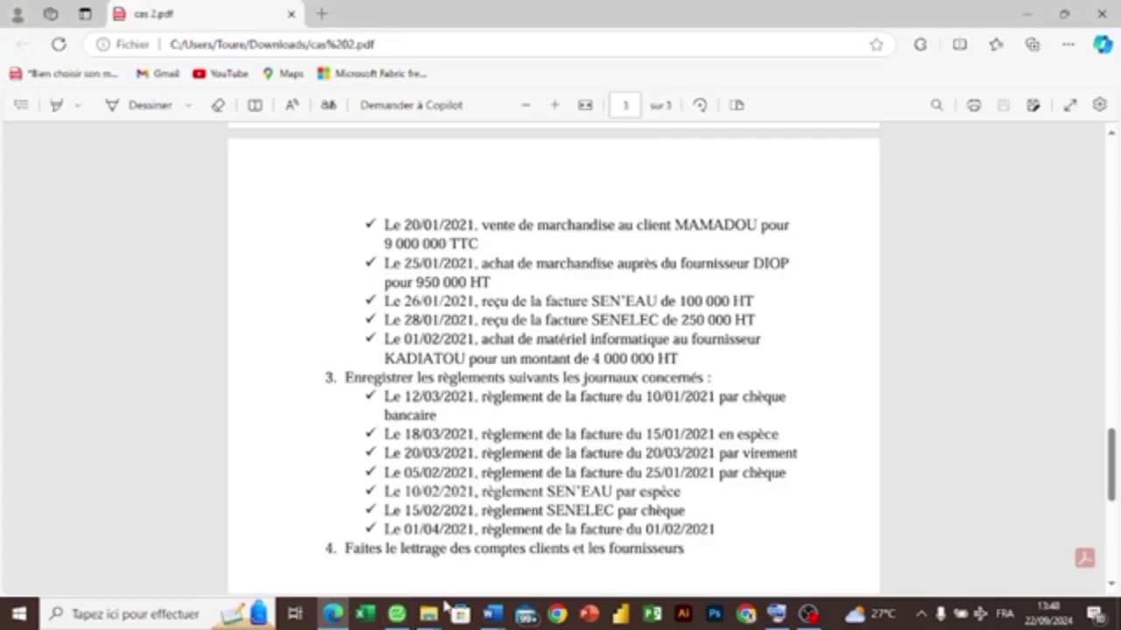
pyautogui.click(398, 613)
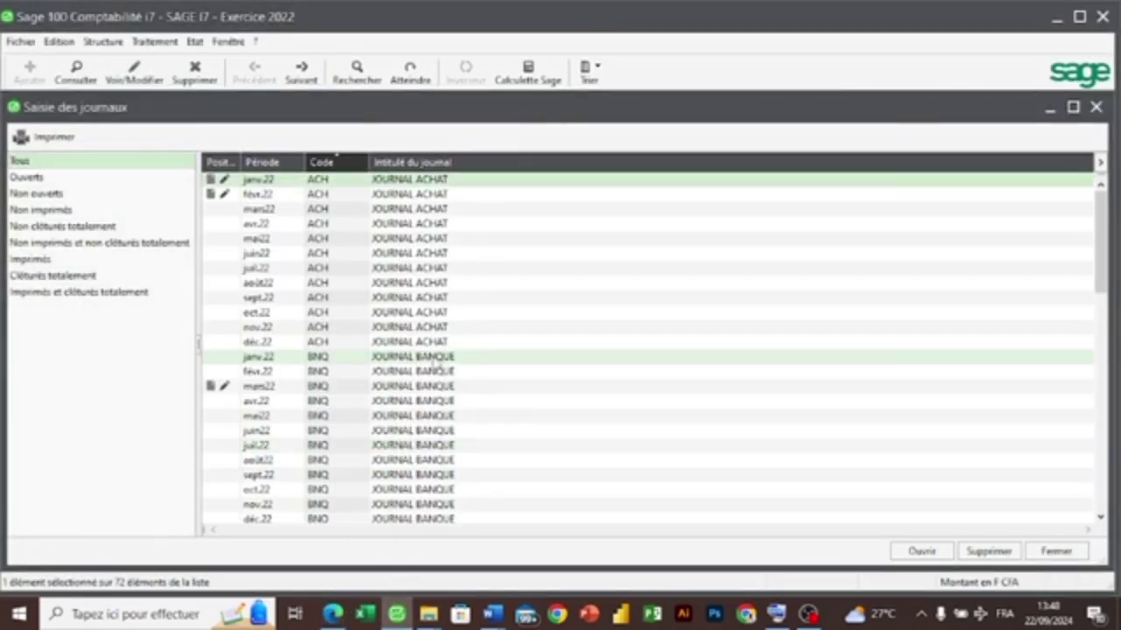
# - Open the February 2022 bank journal and start a day 5 line on account 401000 with the third-party account of the day 25 invoice's supplier
pyautogui.doubleClick(415, 375)
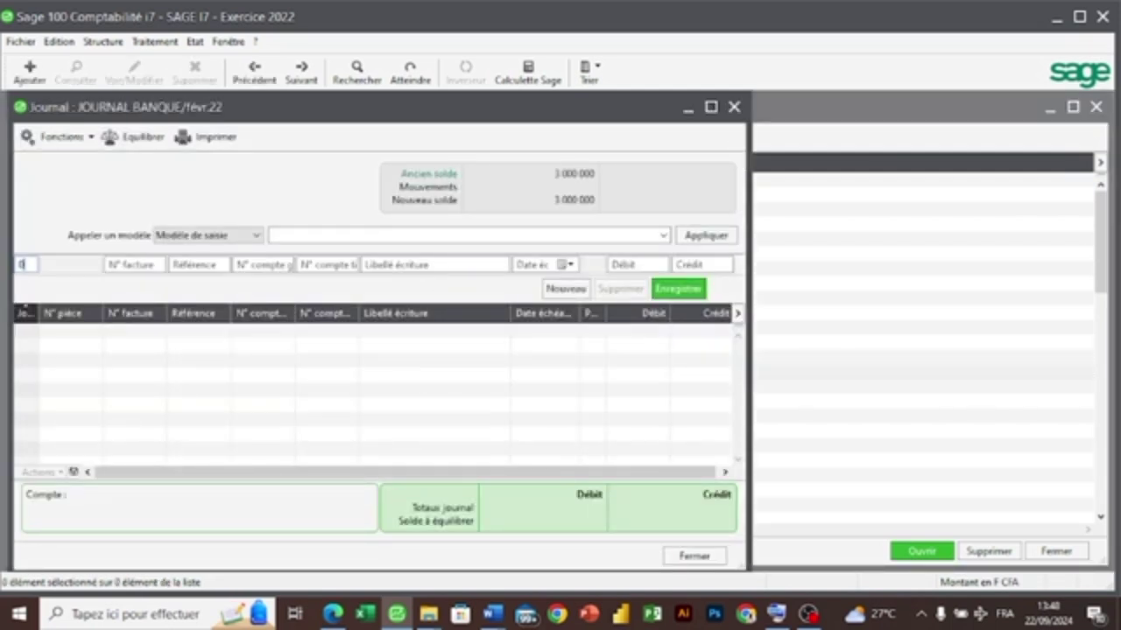
pyautogui.press('Tab')
pyautogui.press('Tab')
pyautogui.press('Tab')
pyautogui.write('401')
pyautogui.press('Tab')
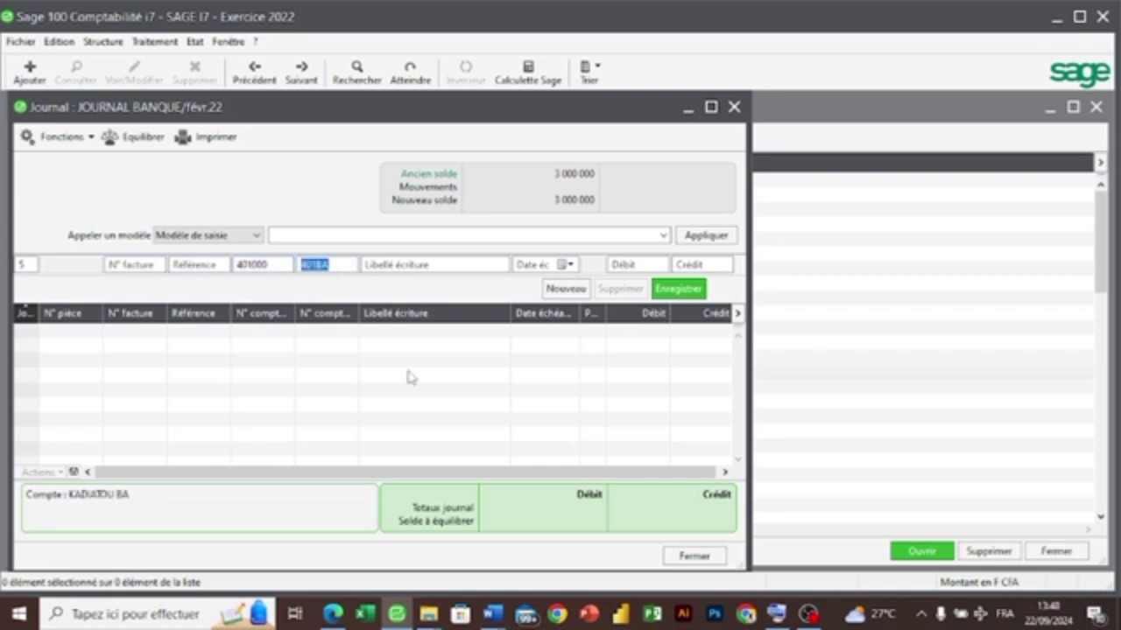
pyautogui.press('F4')
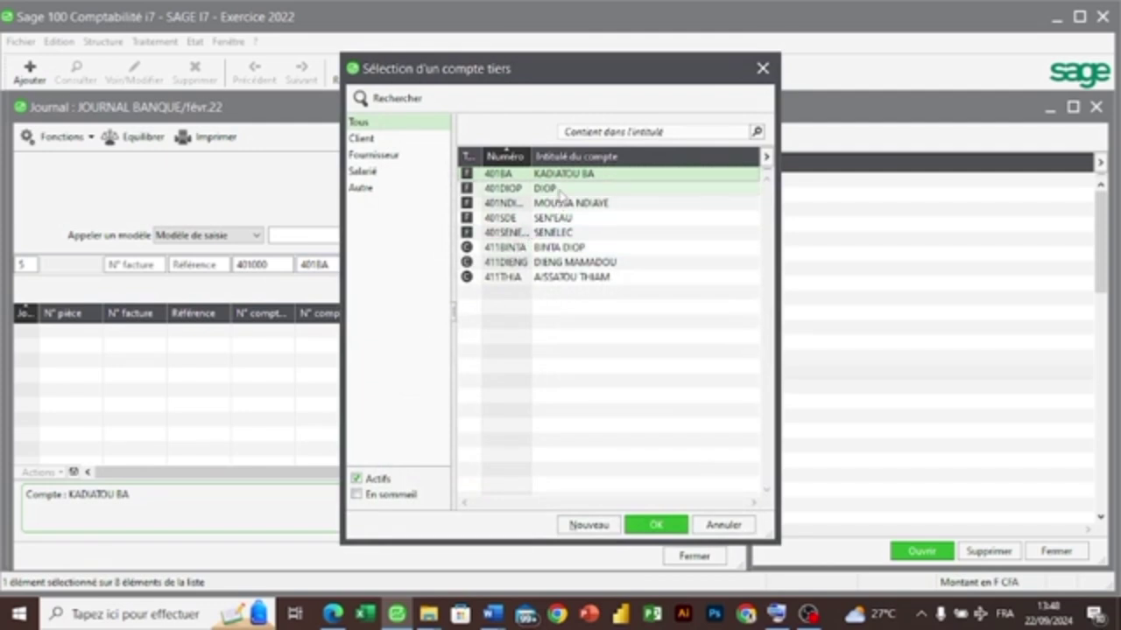
pyautogui.doubleClick(559, 191)
# - Label the supplier line REGLEMEBT DE LA FACTURE and record it with a debit of 1121000
pyautogui.write('REF')
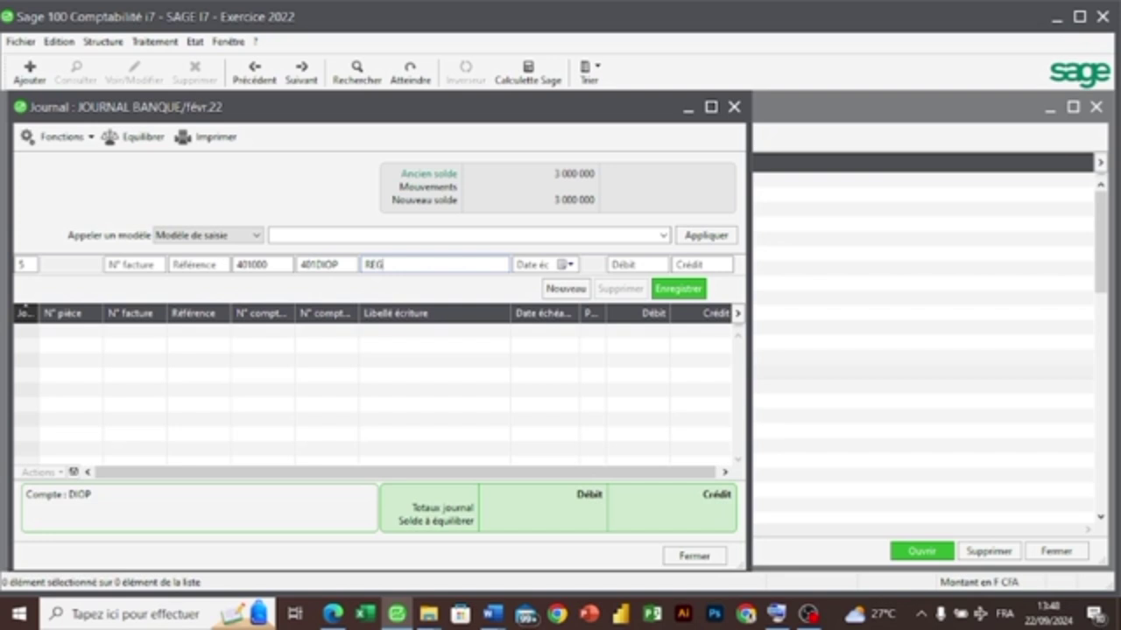
pyautogui.write('LEMENT DE LA FAC')
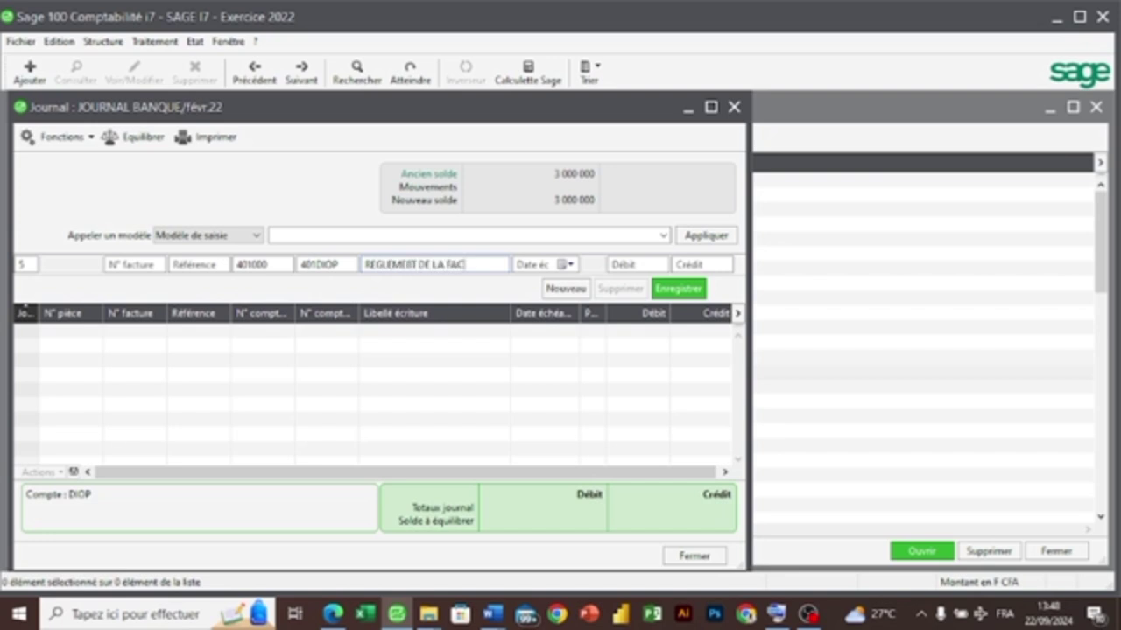
pyautogui.write('TURE')
pyautogui.press('Tab')
pyautogui.press('Tab')
pyautogui.write('1121000')
pyautogui.press('Return')
# - Record the balancing credit of 1121000 on bank account 521000 for the day 5 settlement
pyautogui.press('Return')
pyautogui.press('Return')
pyautogui.press('Return')
pyautogui.press('Return')
pyautogui.press('Return')
pyautogui.press('Return')
pyautogui.press('Return')
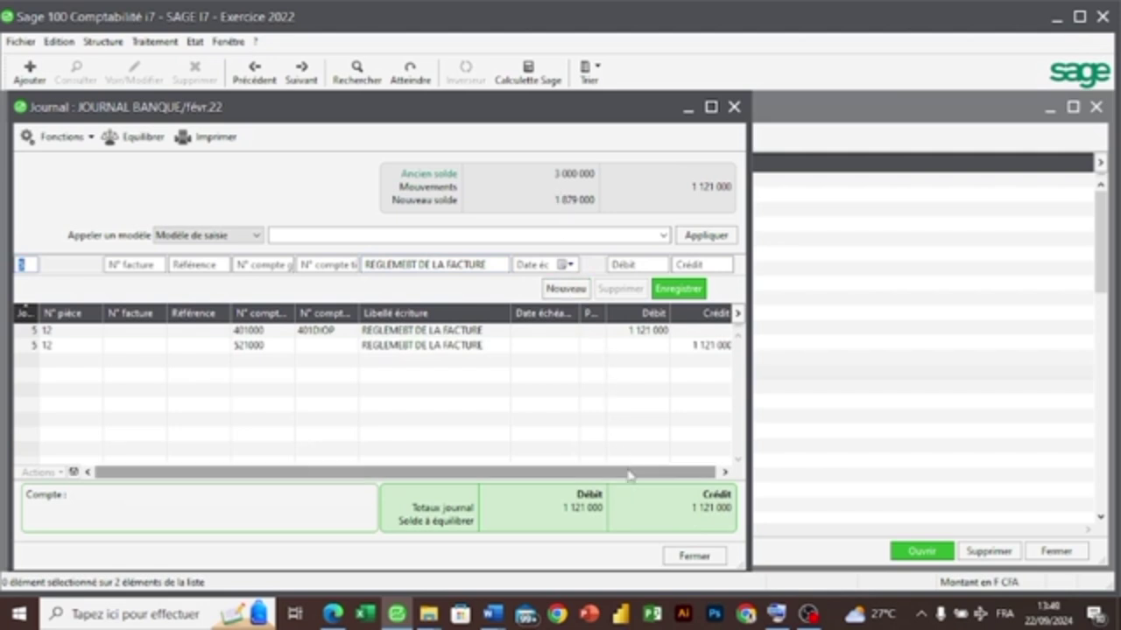
# - Review the 10/02/2021 SEN'EAU settlement in the exercise PDF in Edge and return to Sage 100 Comptabilité
pyautogui.click(346, 614)
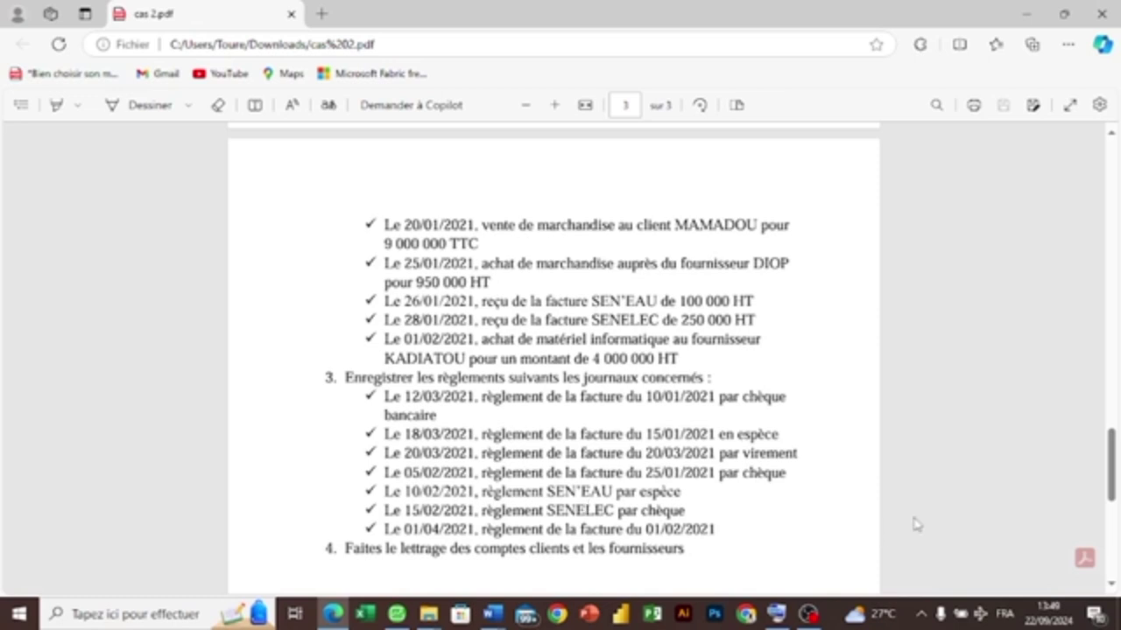
pyautogui.moveTo(1108, 486)
pyautogui.mouseDown()
pyautogui.moveTo(1107, 471)
pyautogui.moveTo(1108, 495)
pyautogui.mouseUp()
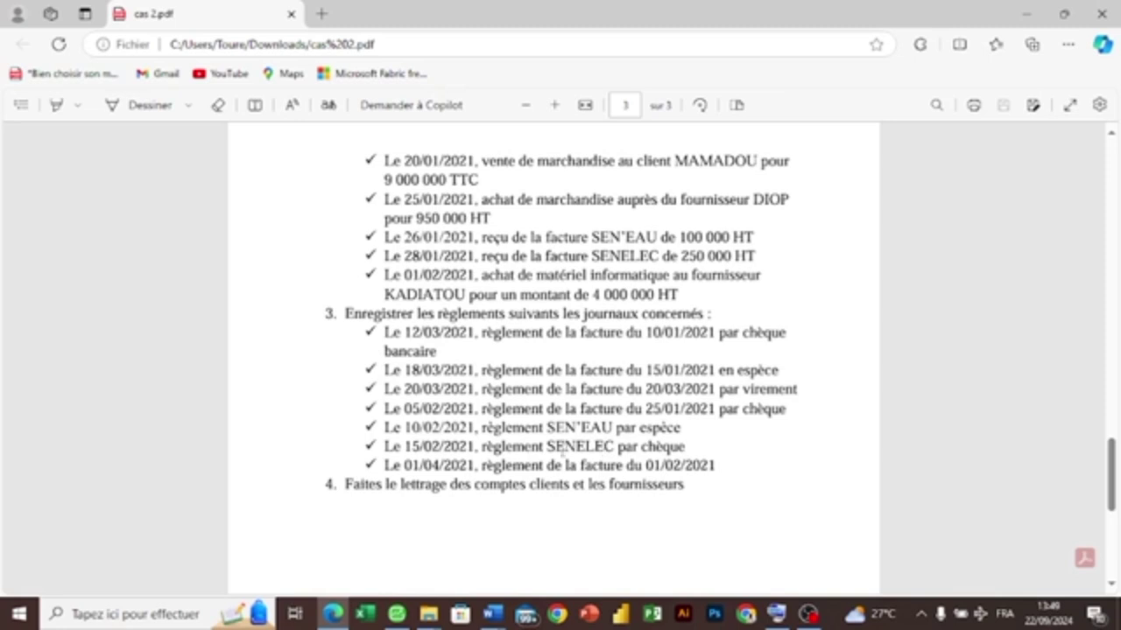
pyautogui.moveTo(398, 618)
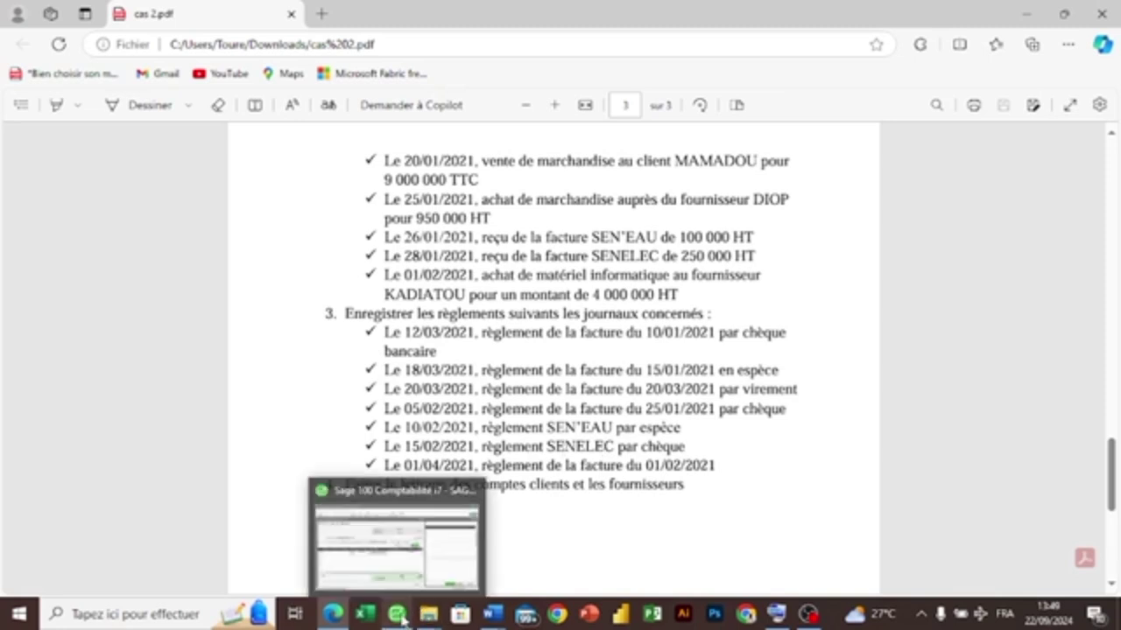
pyautogui.click(402, 574)
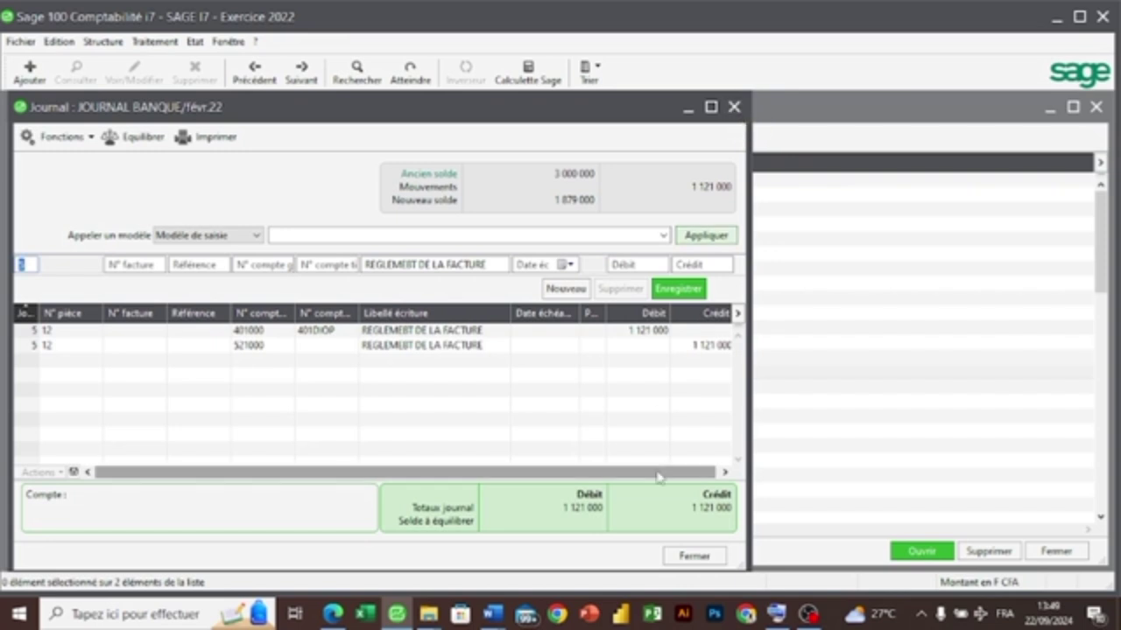
# - Close the bank journal and open the February 2022 cash journal, rechecking the SEN'EAU settlement in the PDF in Edge
pyautogui.click(674, 555)
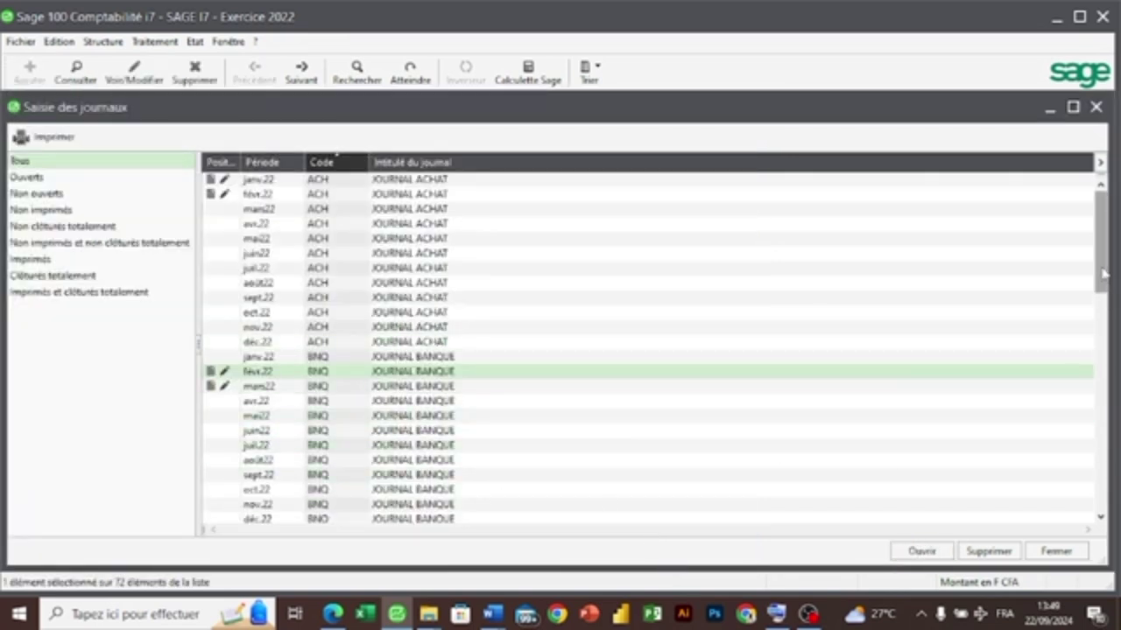
pyautogui.moveTo(1102, 277); pyautogui.dragTo(1103, 337)
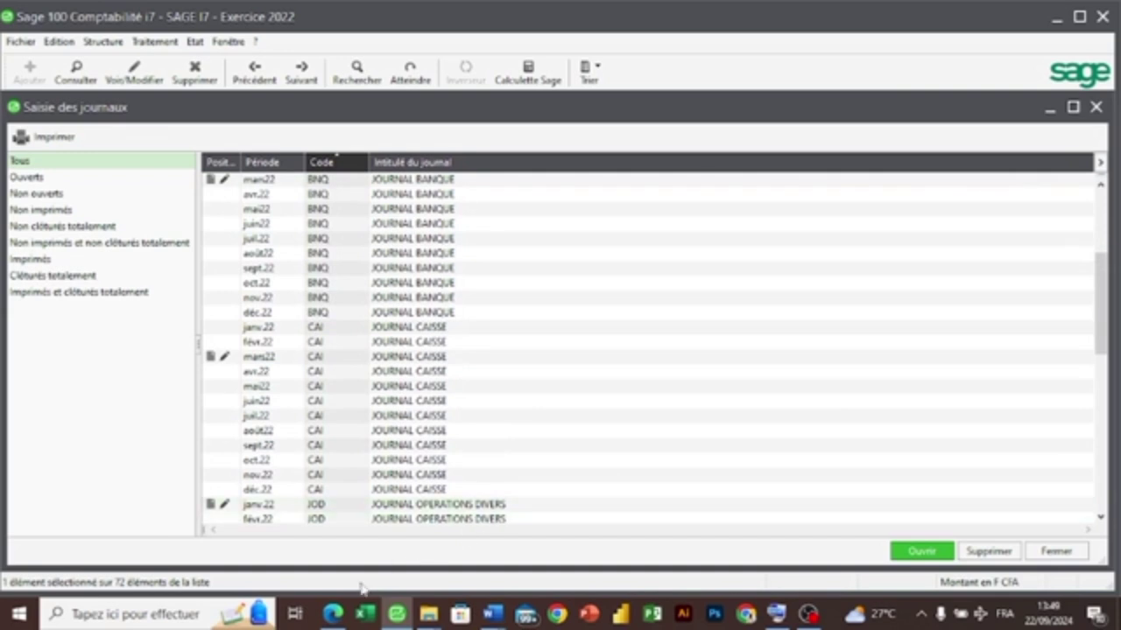
pyautogui.click(332, 614)
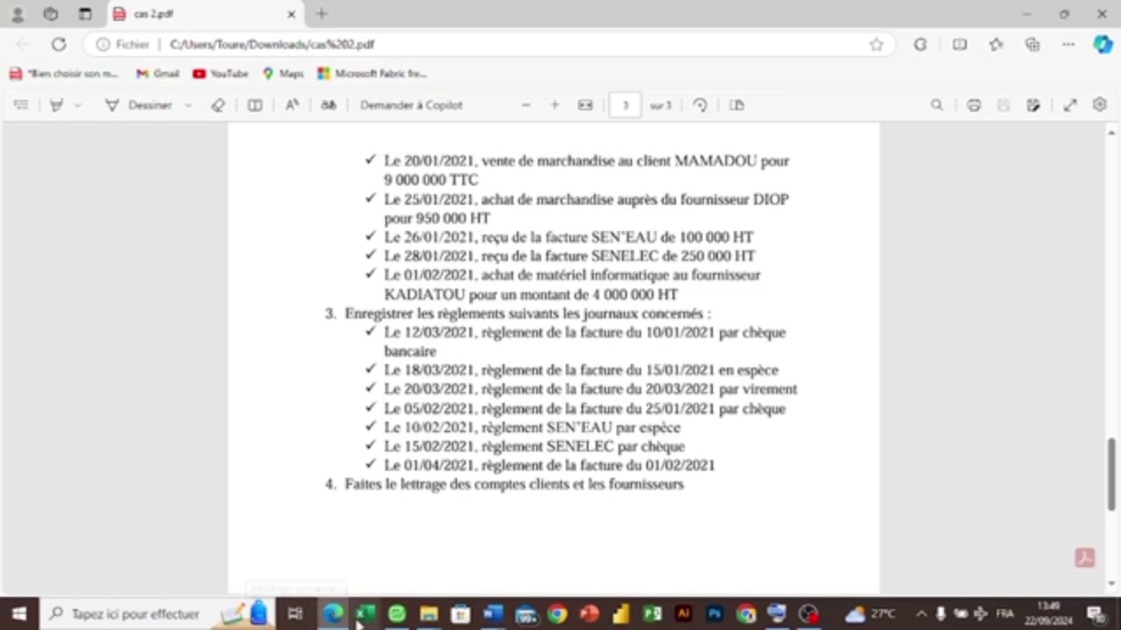
pyautogui.click(395, 617)
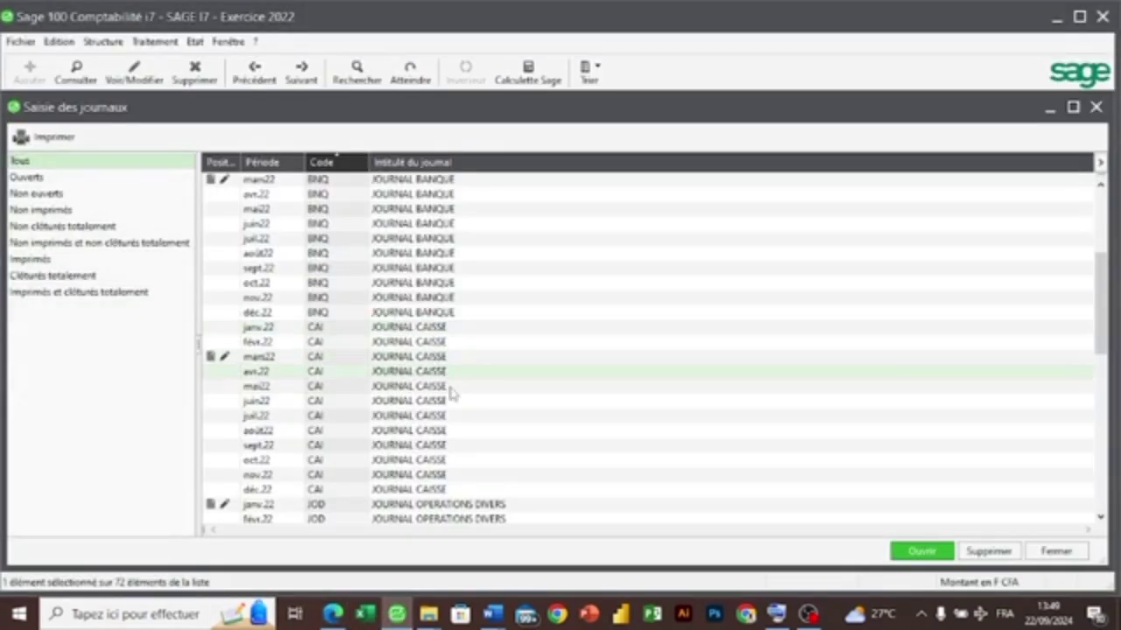
pyautogui.doubleClick(431, 343)
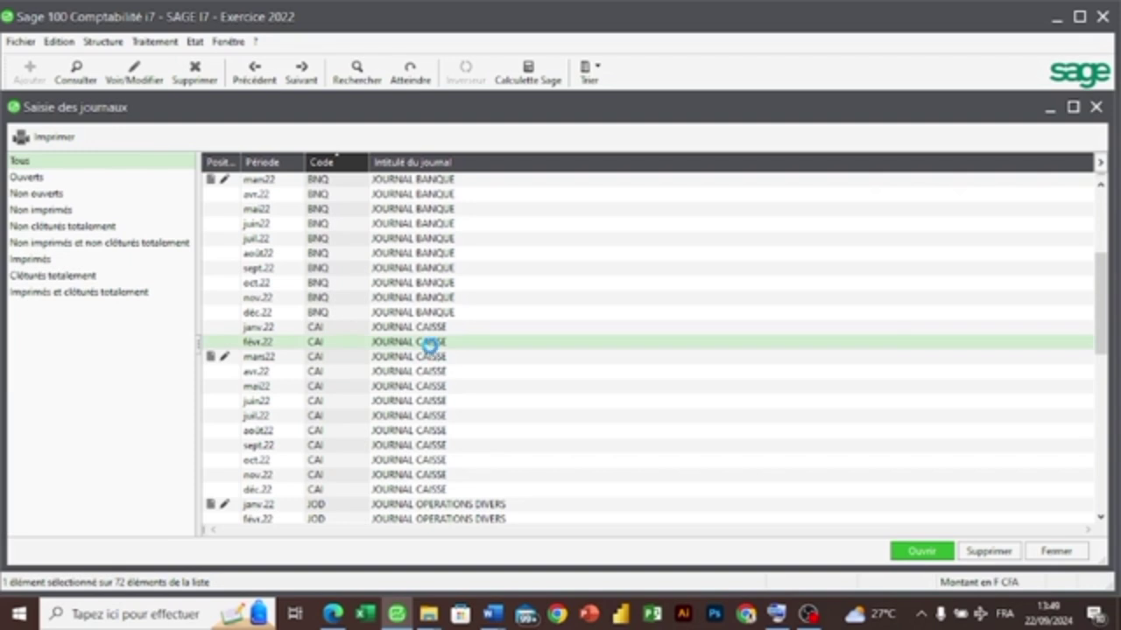
# - Start a day 10 line on the SEN'EAU account 605100 in the February 2022 cash journal
pyautogui.write('1')
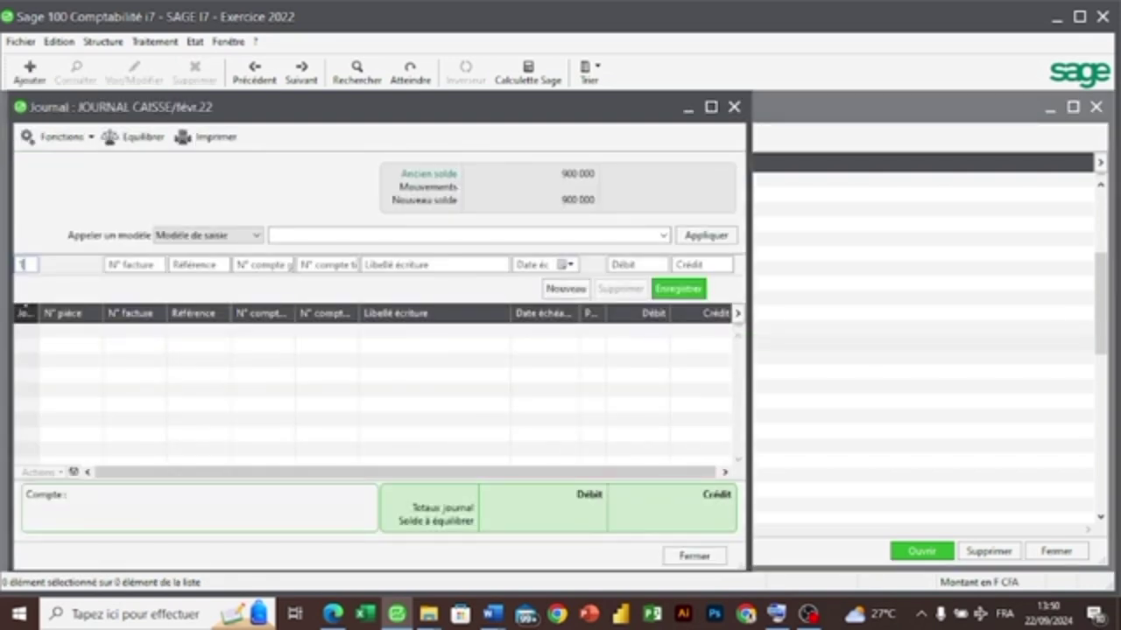
pyautogui.press('Tab')
pyautogui.press('Tab')
pyautogui.press('Tab')
pyautogui.write('6051')
pyautogui.press('Tab')
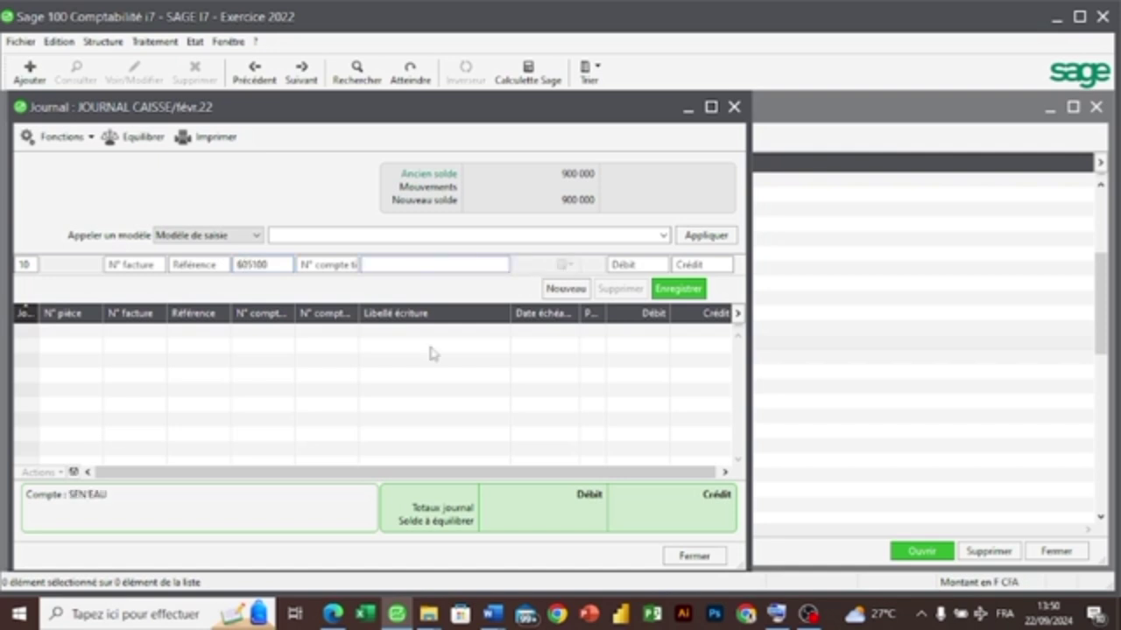
# - Label the day 10 line REGLEMENT DE LA FACTURE SEN'EAU and record it with a debit of 100000
pyautogui.write('REGLEMENT DE L')
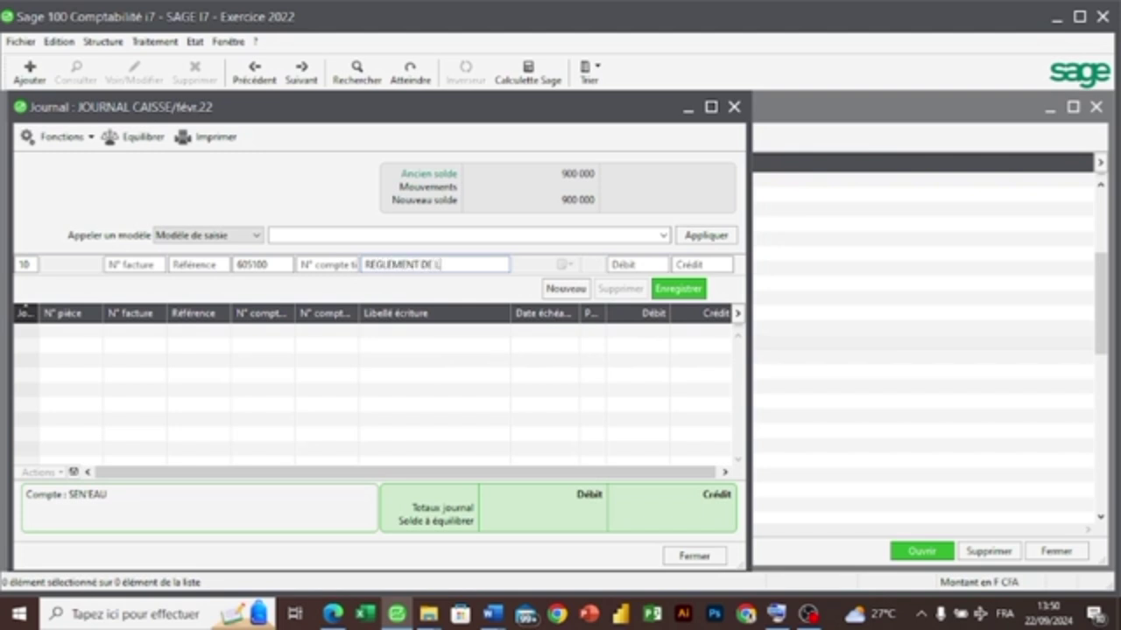
pyautogui.write('A FACTURE SEN')
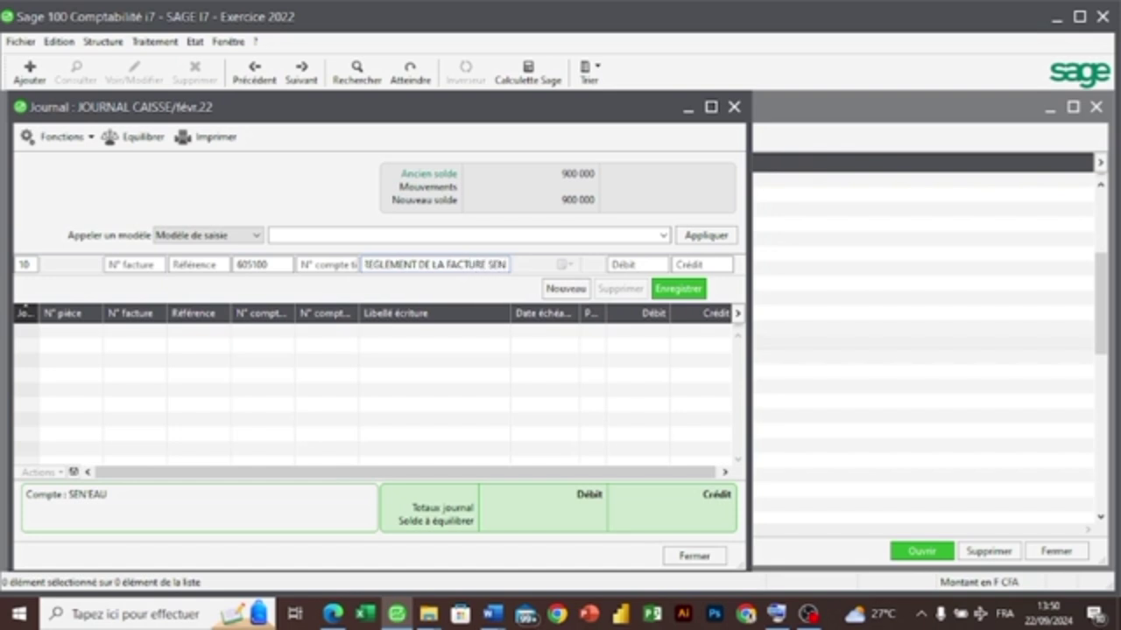
pyautogui.write("'E")
pyautogui.write('AU')
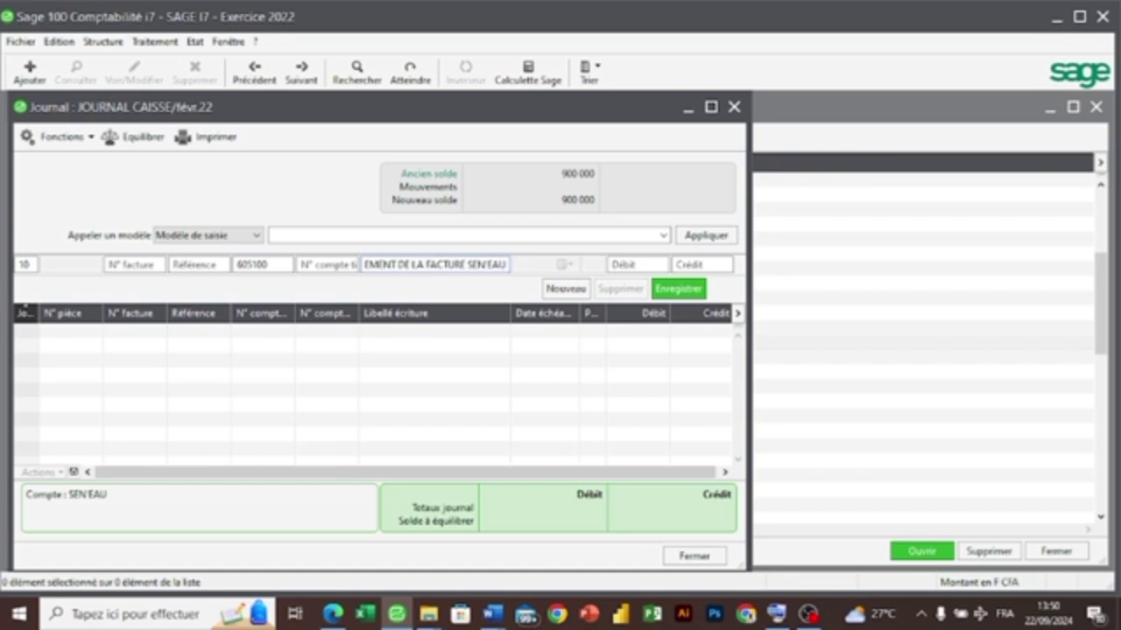
pyautogui.press('Tab')
pyautogui.press('Return')
# - Record the balancing credit of 100000 on cash account 571000 and close the cash journal
pyautogui.press('Tab')
pyautogui.press('Tab')
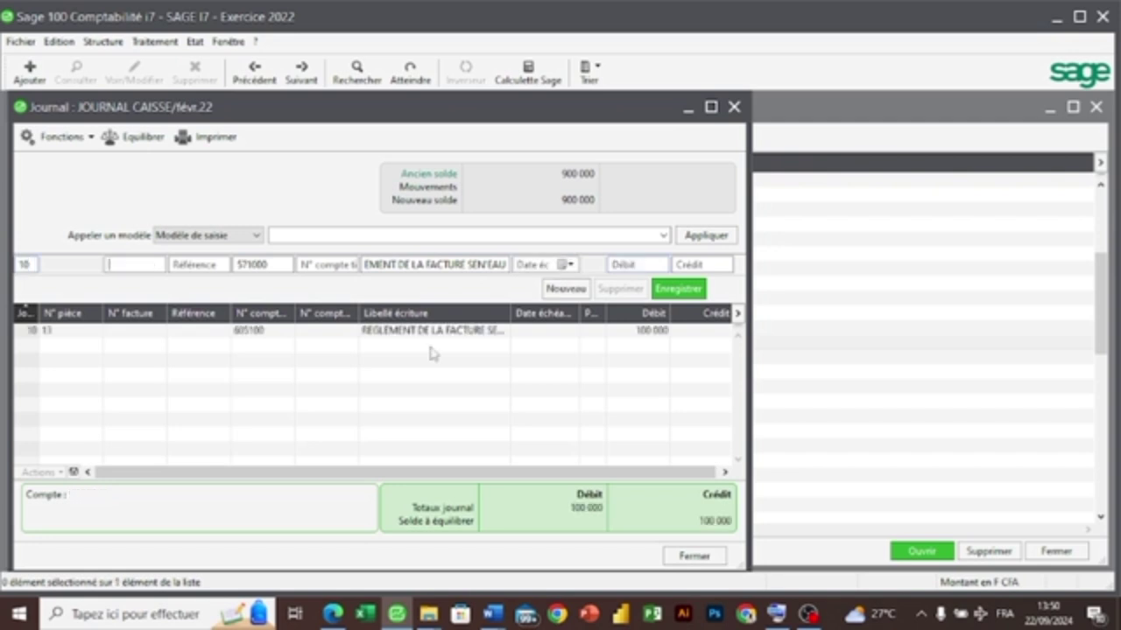
pyautogui.press('Tab')
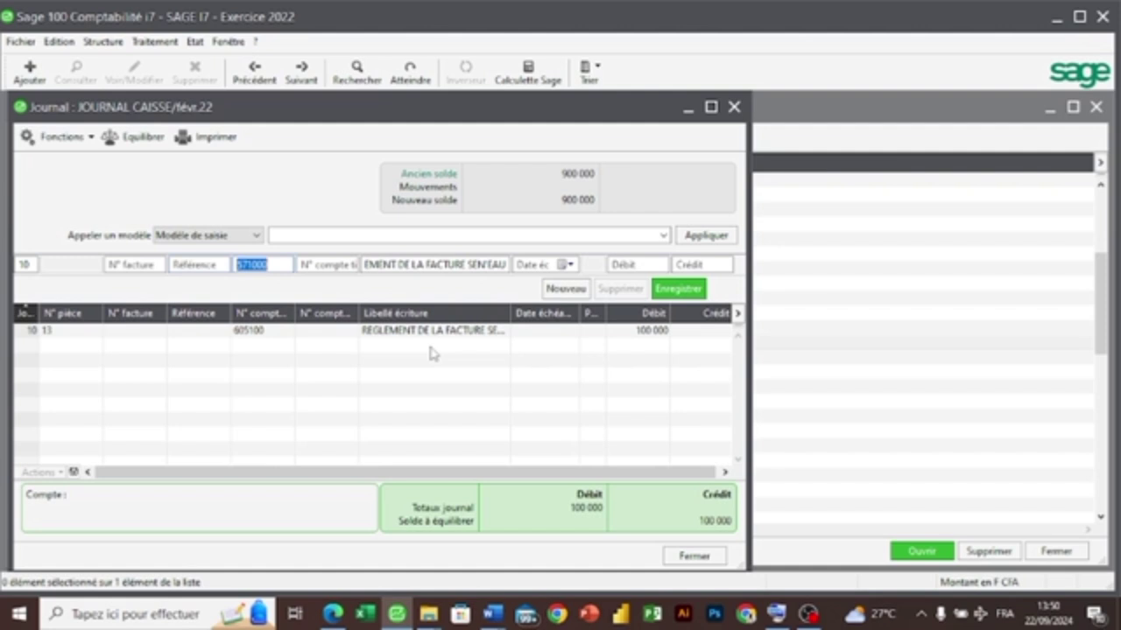
pyautogui.press('Tab')
pyautogui.press('Return')
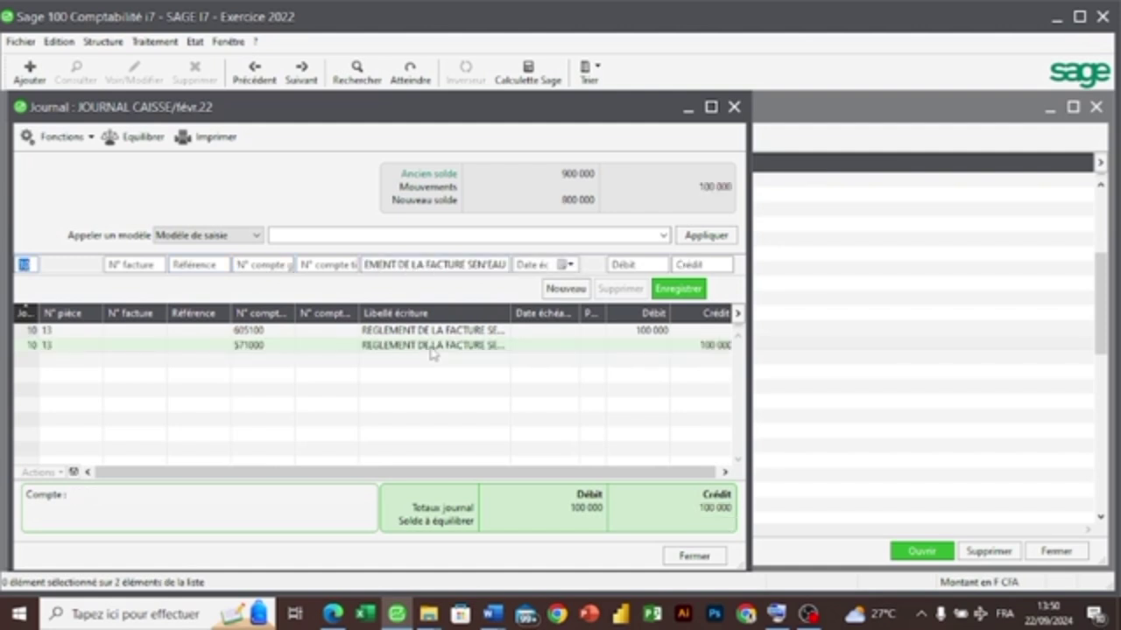
pyautogui.click(685, 557)
# - Check the 15/02/2021 SENELEC cheque settlement in the exercise PDF in Edge and return to Sage 100 Comptabilité
pyautogui.click(333, 614)
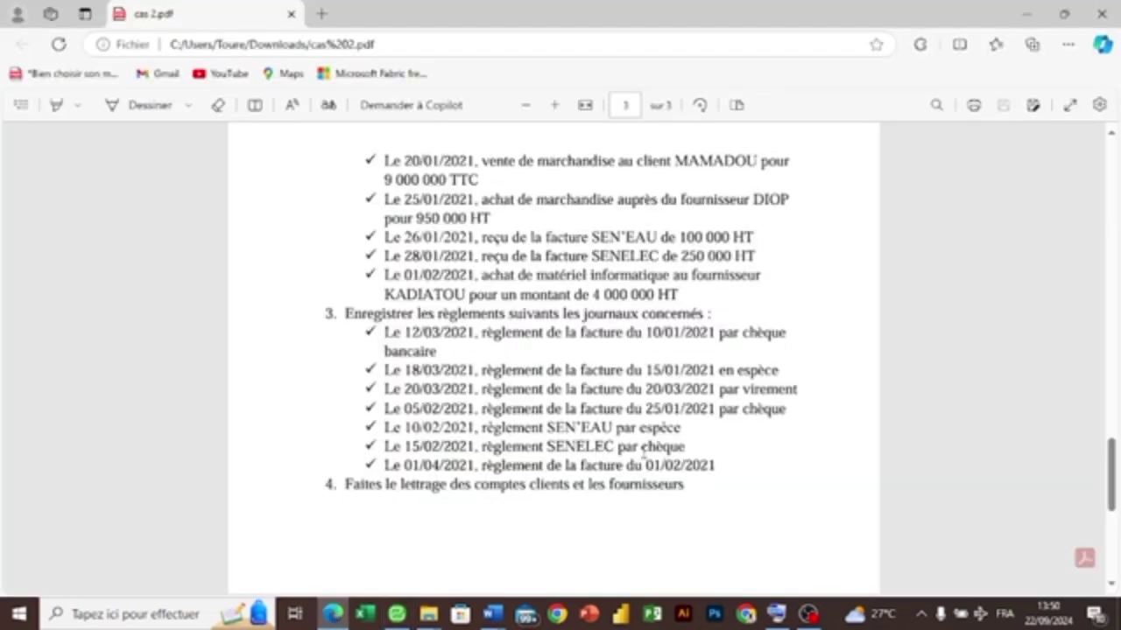
pyautogui.click(403, 615)
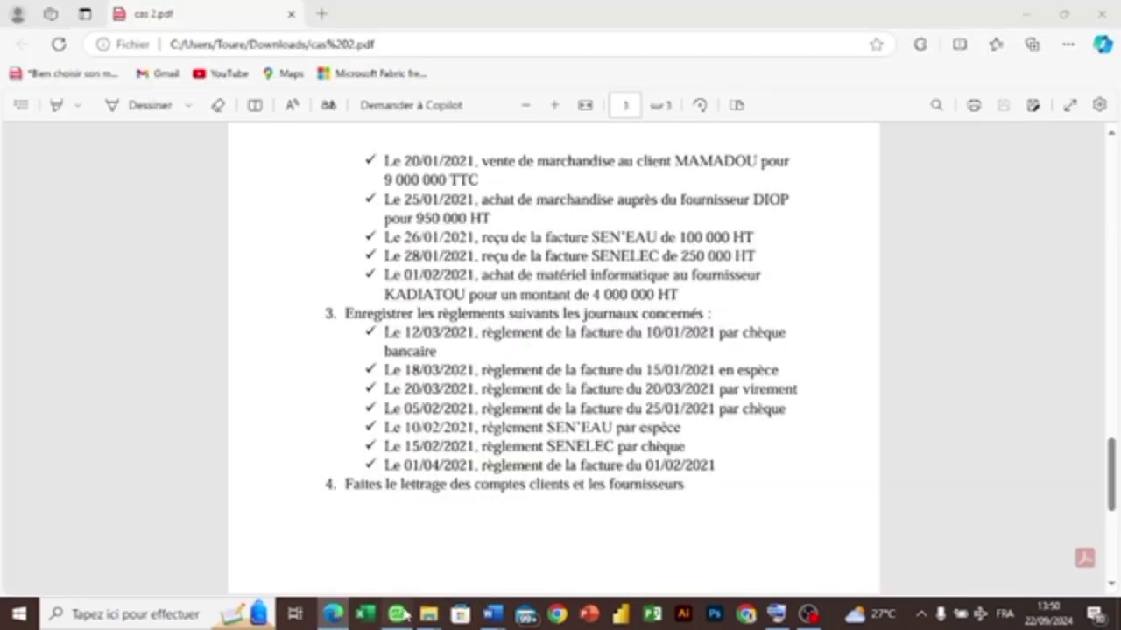
pyautogui.click(338, 615)
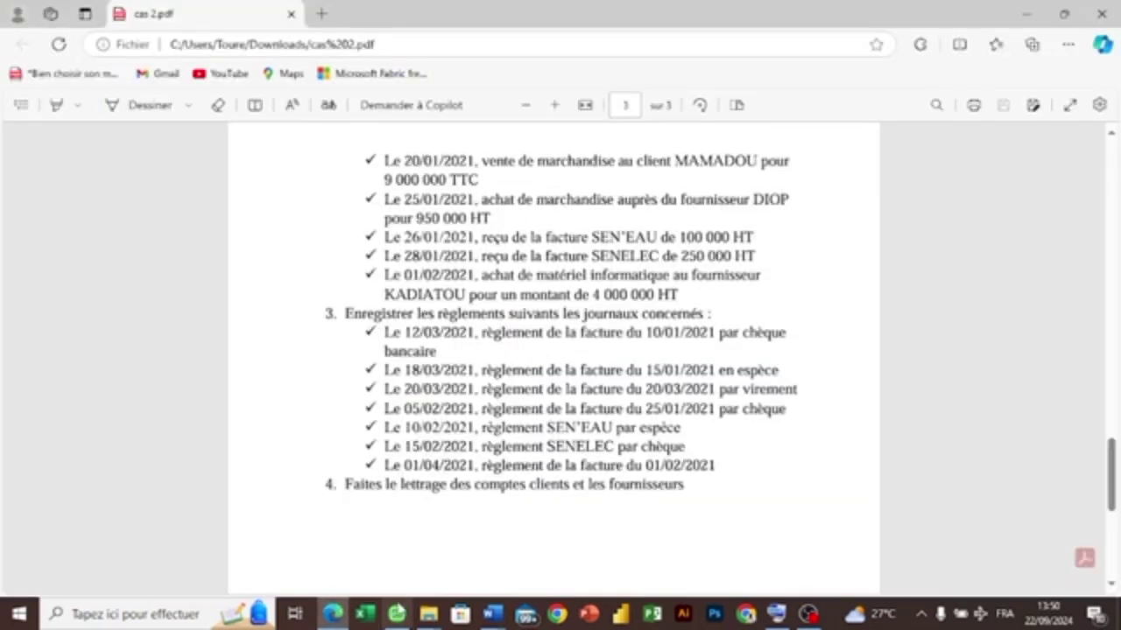
pyautogui.click(396, 613)
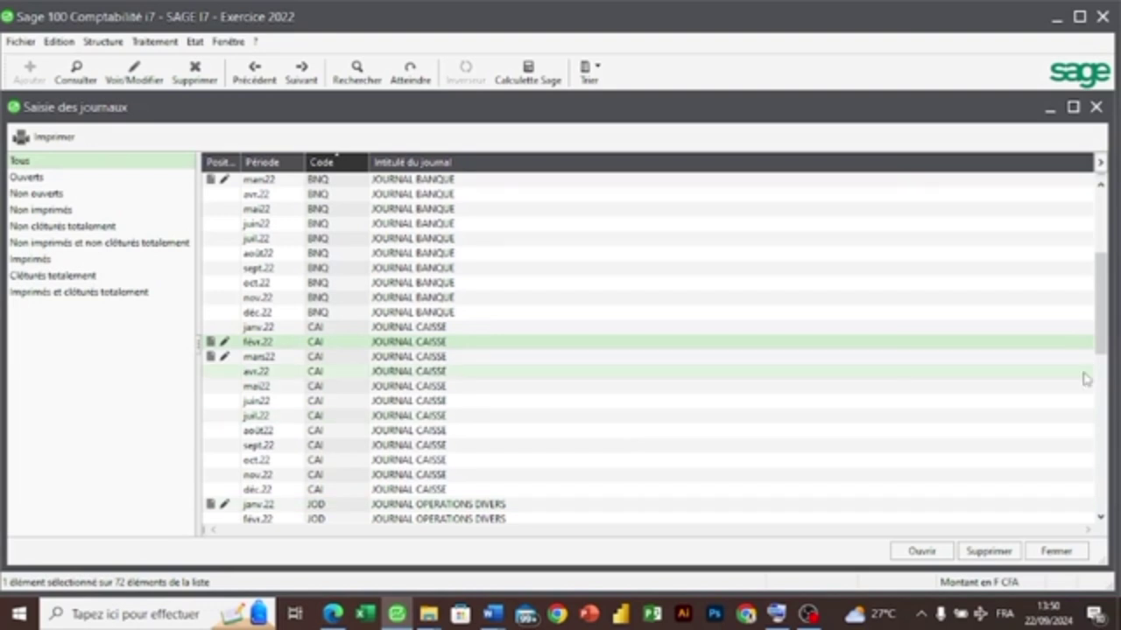
# - Open the February 2022 bank journal and recheck the SENELEC settlement in the PDF in Edge
pyautogui.moveTo(1102, 316); pyautogui.dragTo(1102, 288)
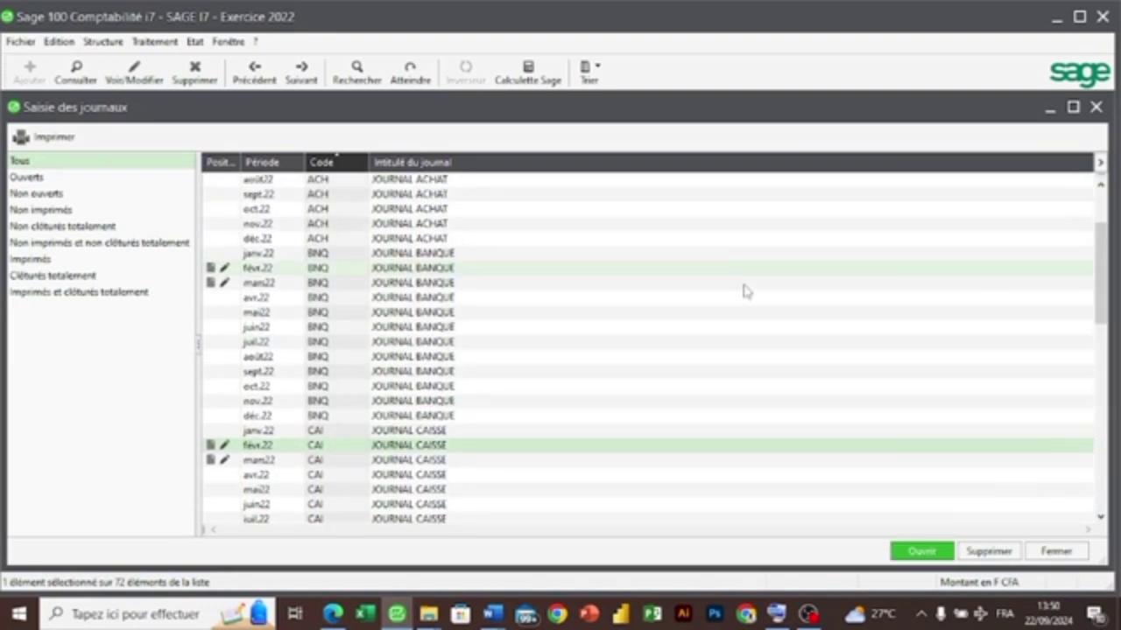
pyautogui.doubleClick(422, 267)
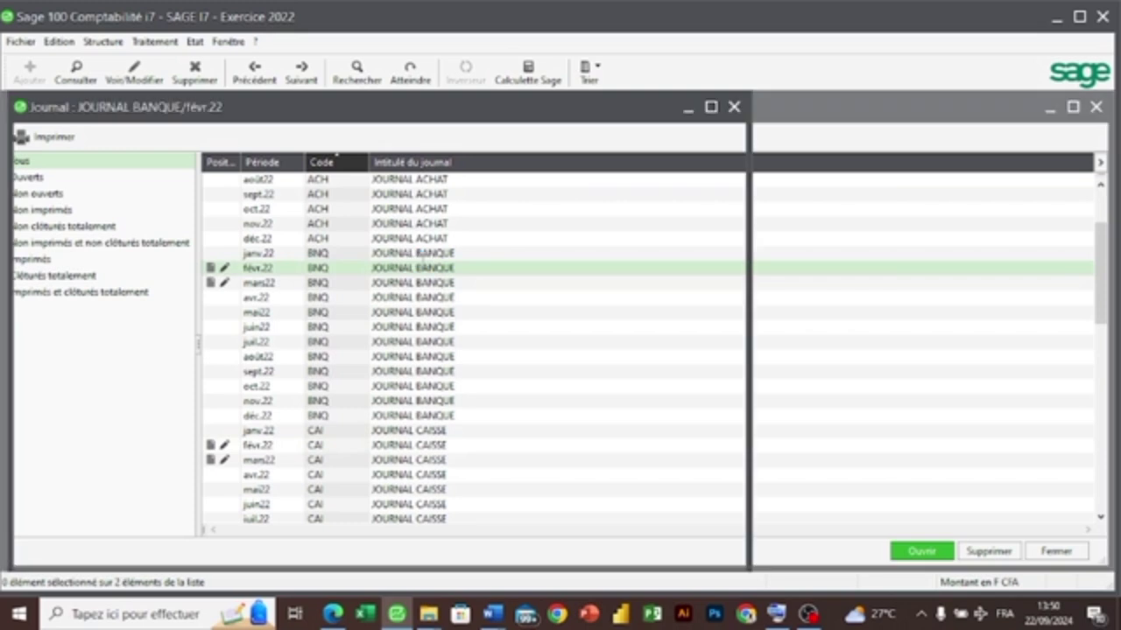
pyautogui.click(333, 614)
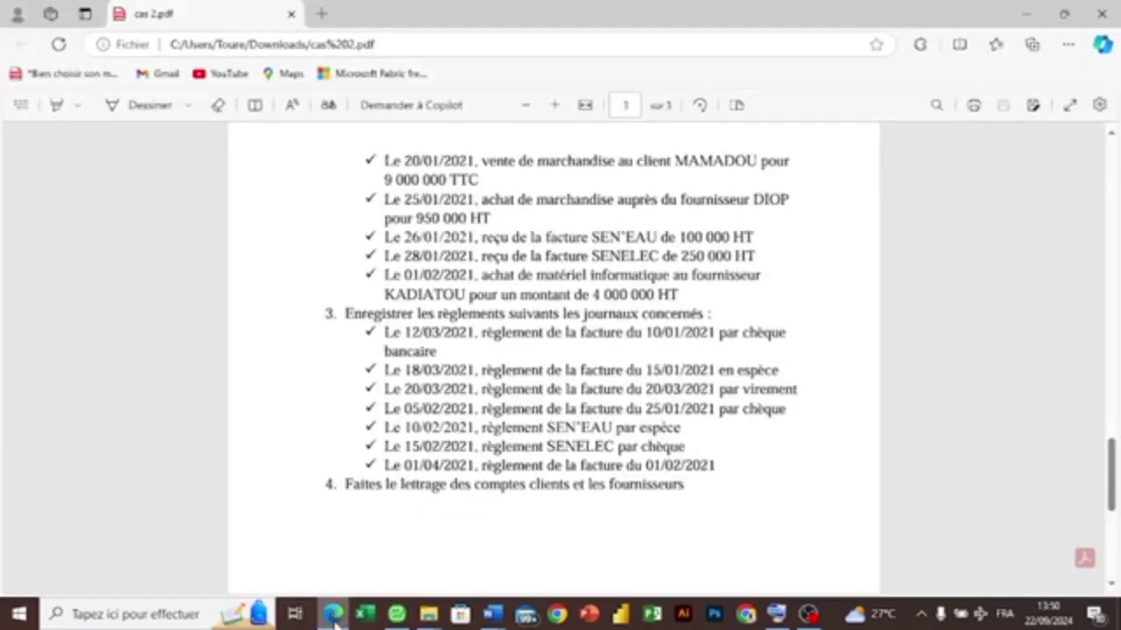
pyautogui.click(332, 614)
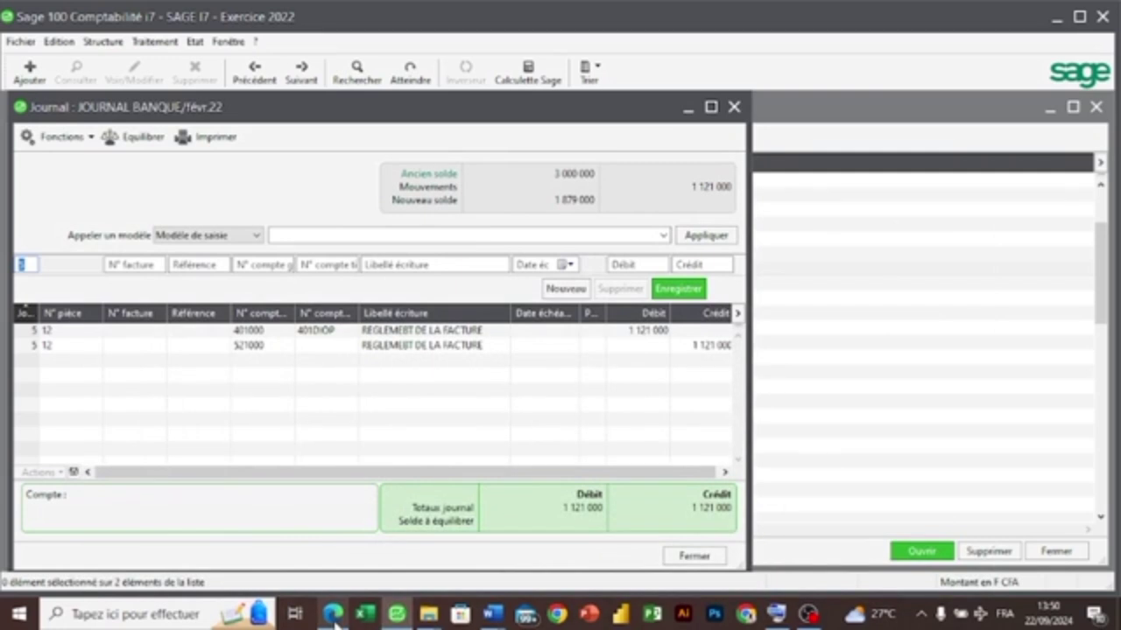
# - Start a day 15 line on the SENELEC account 605200 in the February 2022 bank journal
pyautogui.write('5')
pyautogui.press('Tab')
pyautogui.press('Tab')
pyautogui.press('Tab')
pyautogui.write('605200')
pyautogui.press('Tab')
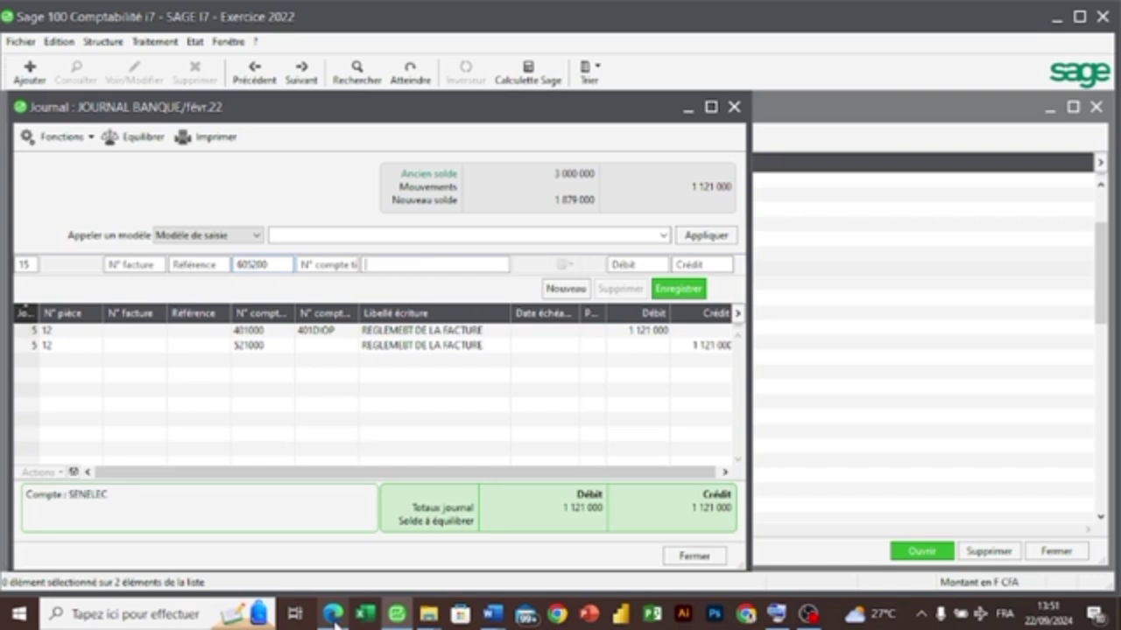
# - Label the day 15 line REGLEMENT DE LA FACTURE and record it with a debit of 250000
pyautogui.write('REGLEMENT DE L')
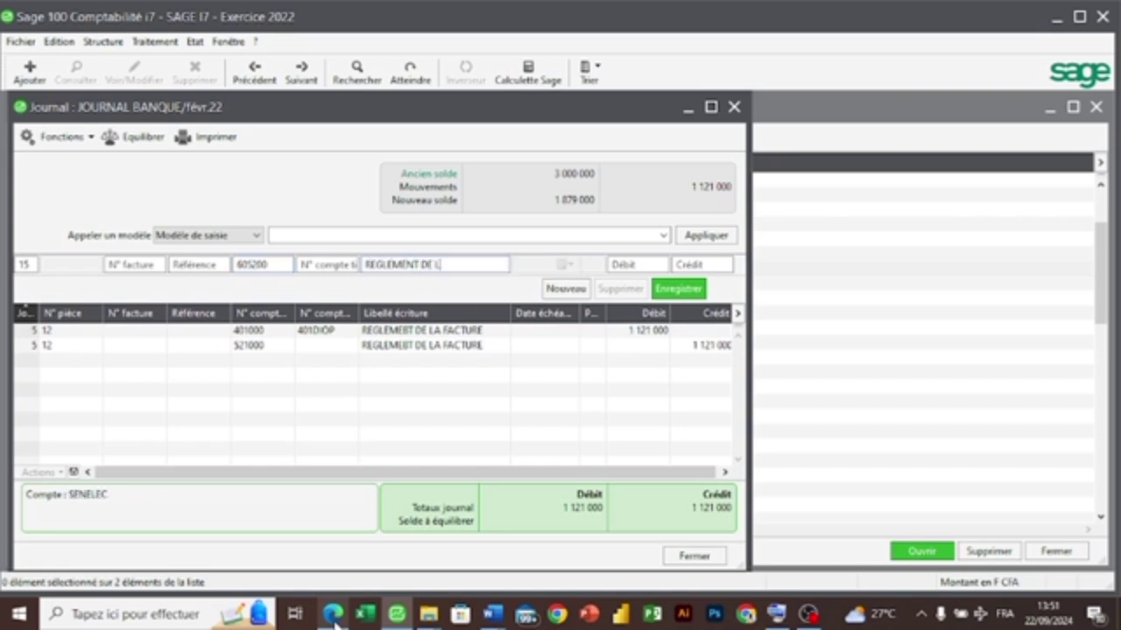
pyautogui.write('A FACTURE')
pyautogui.press('Tab')
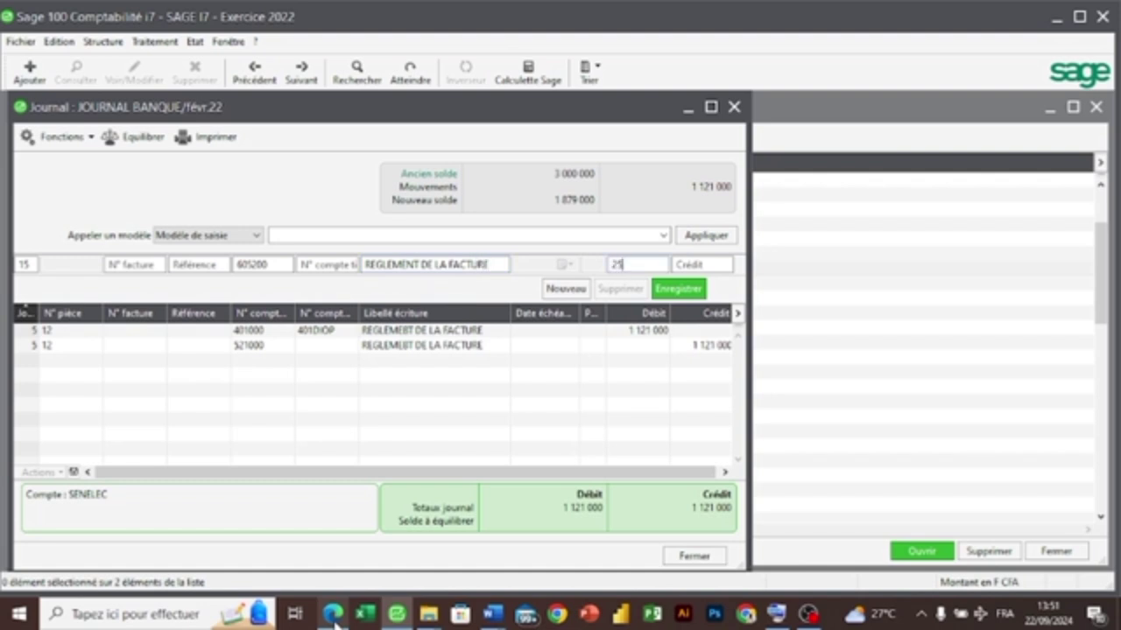
pyautogui.write('250000')
pyautogui.press('Return')
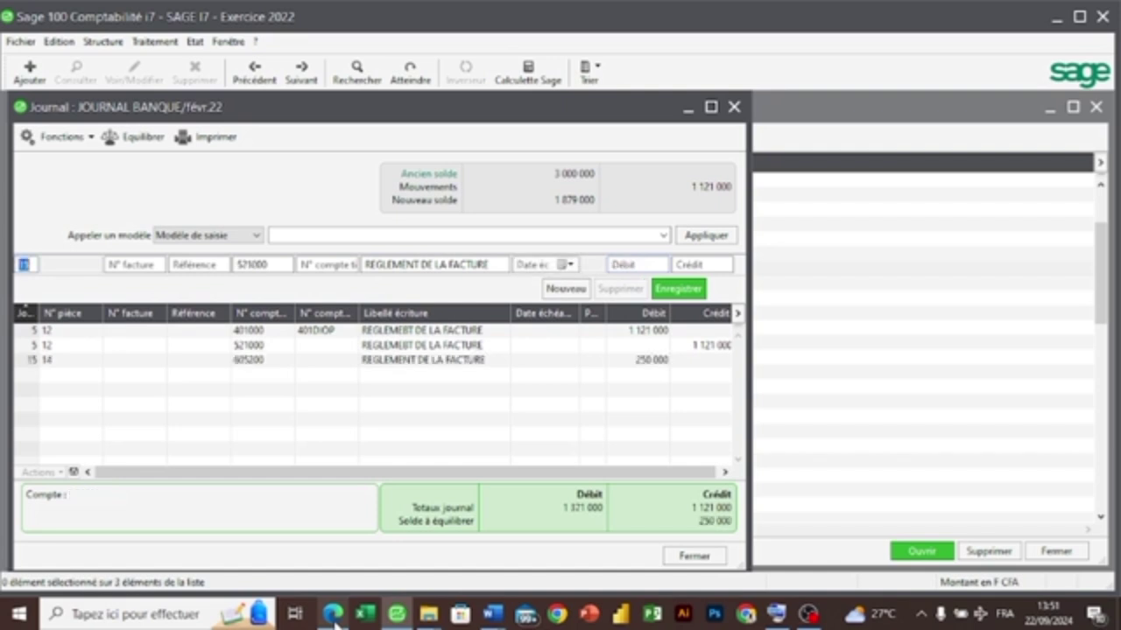
# - Record the day 15 balancing line on bank account 521000 with a credit of 250000 and close the February 2022 bank journal
pyautogui.press('Tab')
pyautogui.press('Tab')
pyautogui.press('Tab')
pyautogui.press('Tab')
pyautogui.press('Tab')
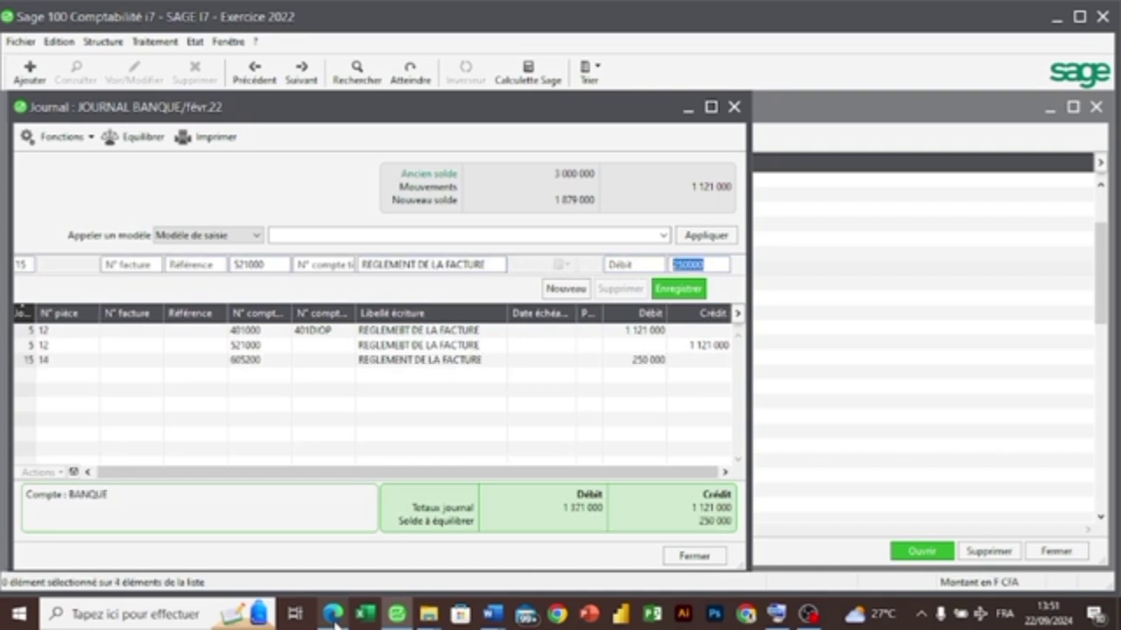
pyautogui.press('Return')
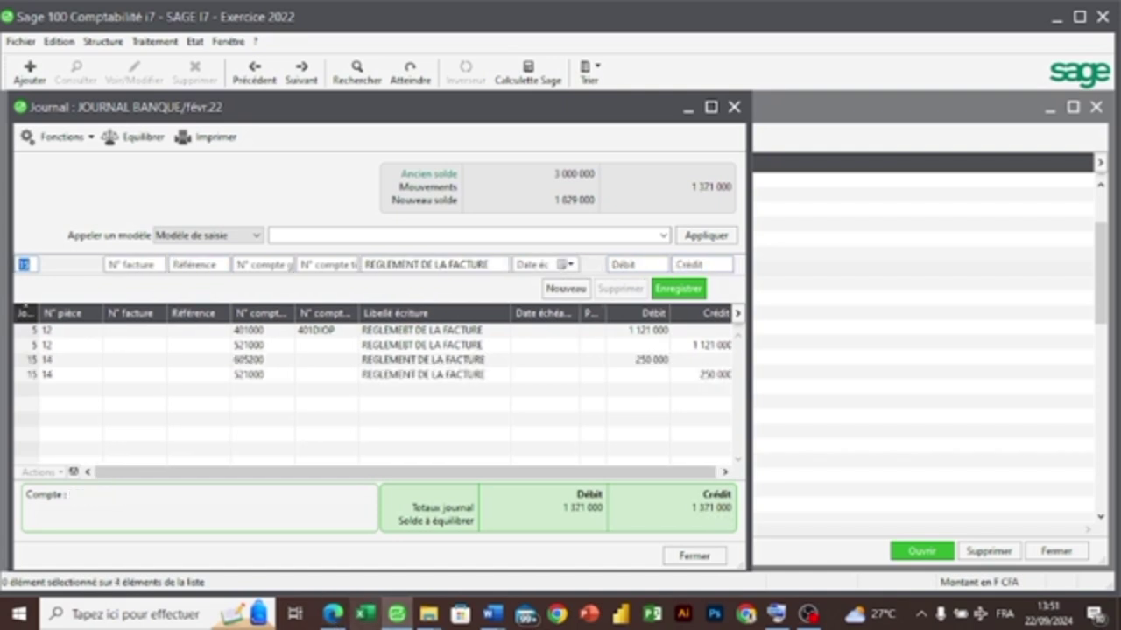
pyautogui.click(689, 564)
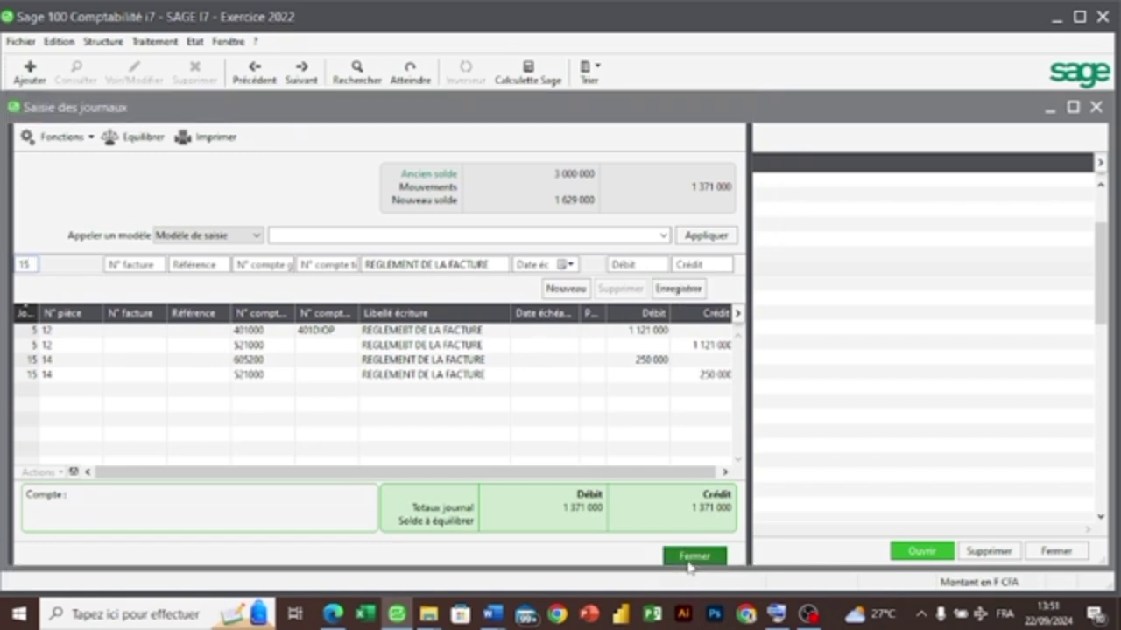
# - Read the 01/04/2021 settlement in the exercise PDF in Edge and review its invoice in Sage's February 2022 purchase journal
pyautogui.moveTo(342, 619)
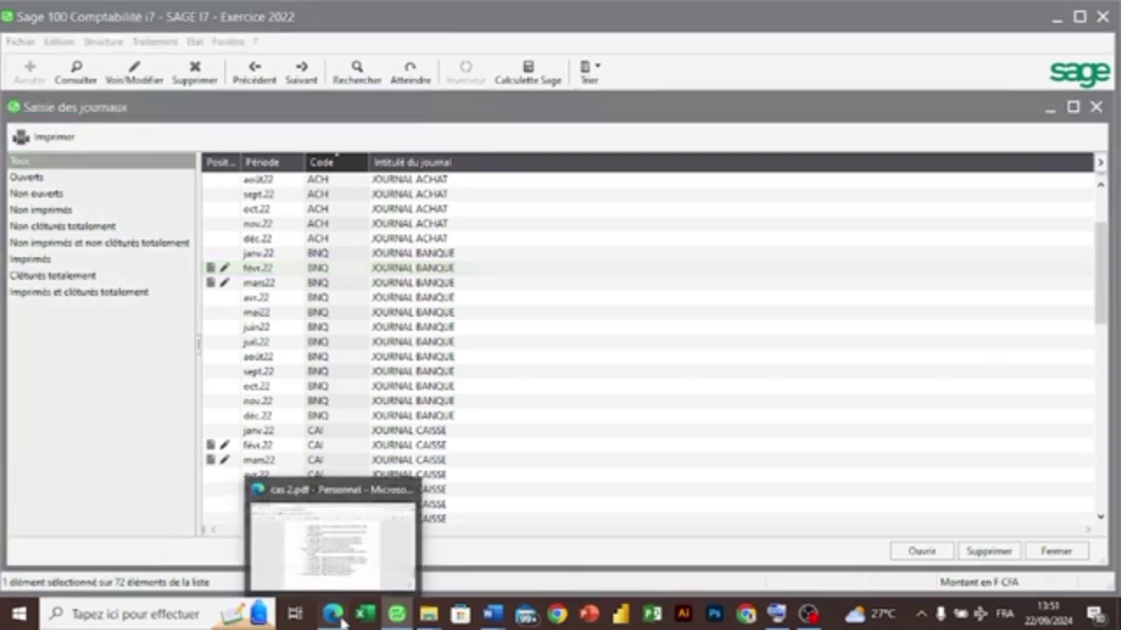
pyautogui.click(346, 525)
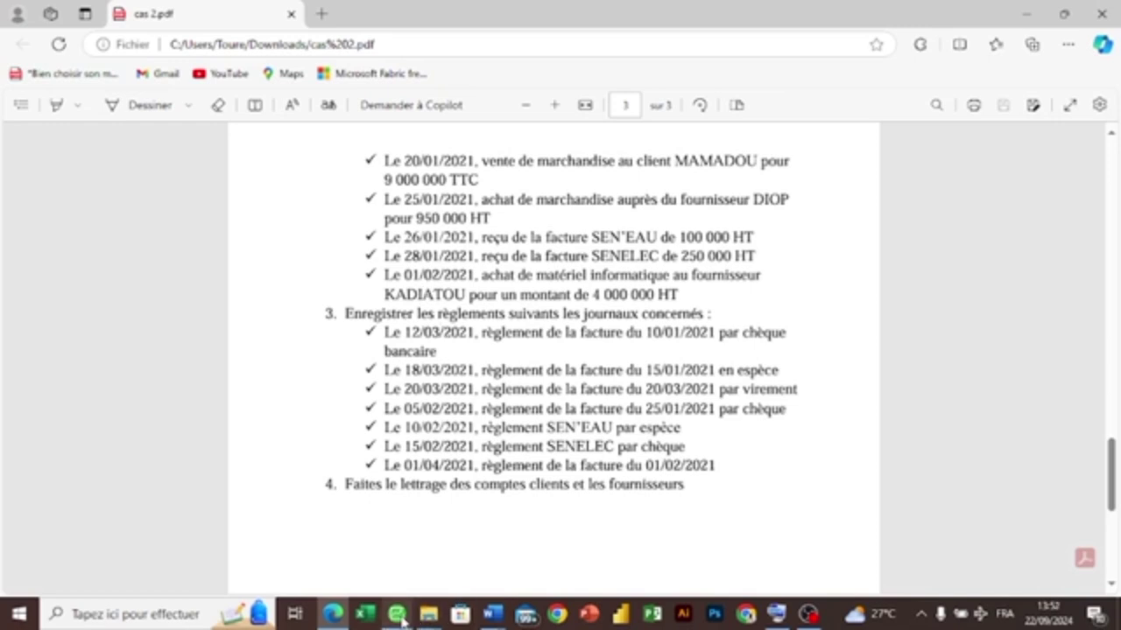
pyautogui.moveTo(399, 618)
pyautogui.click(385, 532)
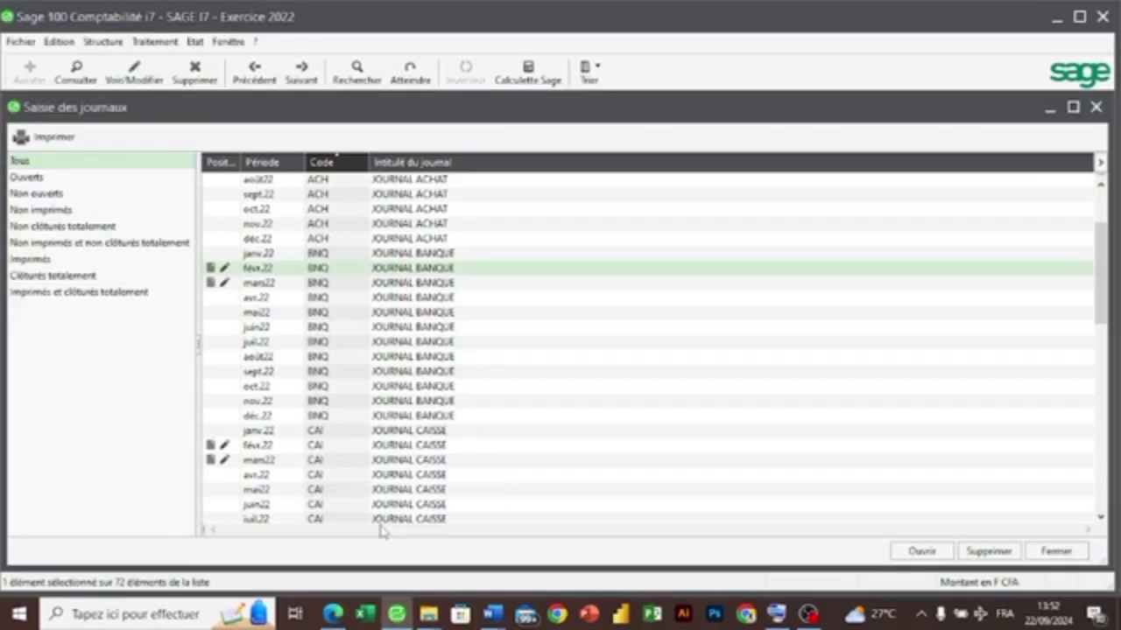
pyautogui.moveTo(1104, 296); pyautogui.dragTo(1098, 185)
pyautogui.doubleClick(770, 193)
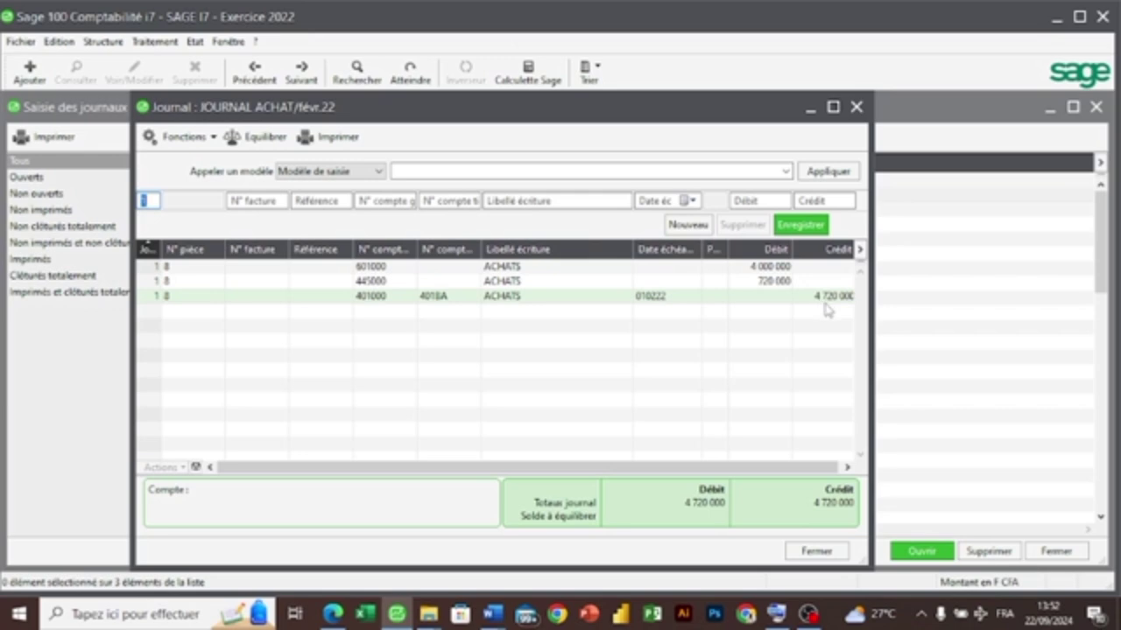
pyautogui.click(814, 551)
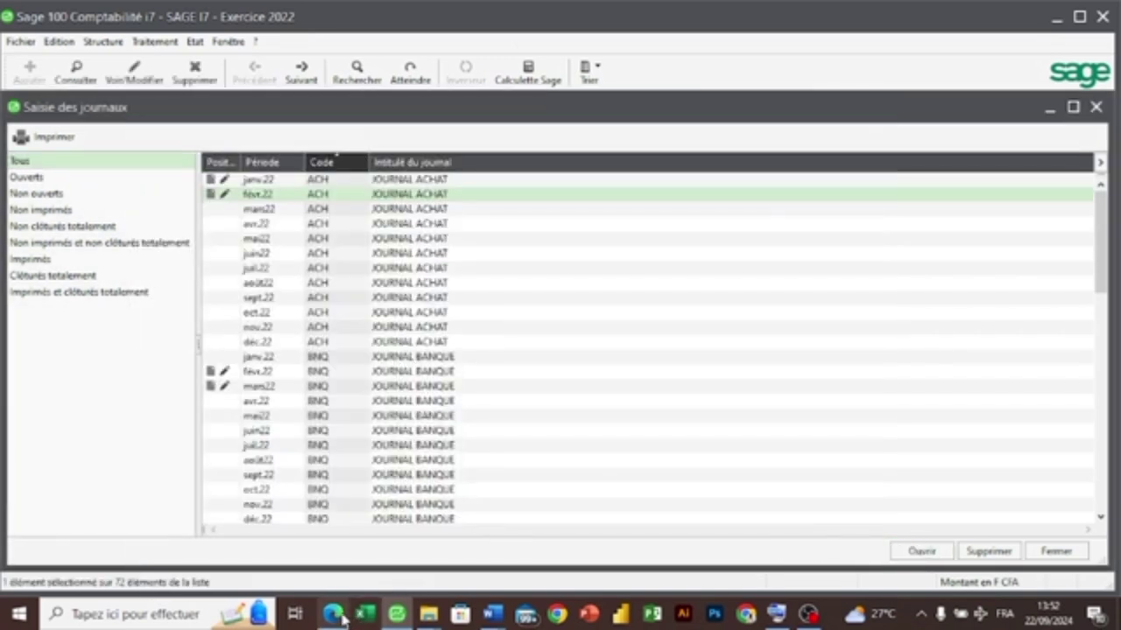
# - Recheck the 01/04/2021 settlement in the PDF in Edge and open the April 2022 cash journal in Sage 100 Comptabilité
pyautogui.click(334, 614)
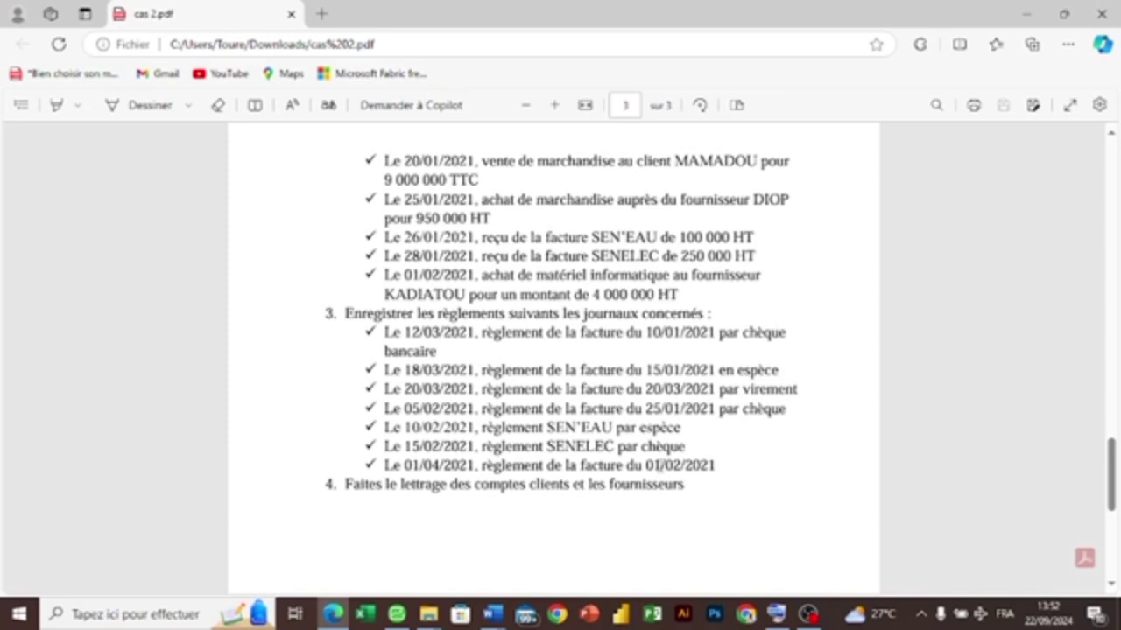
pyautogui.click(397, 606)
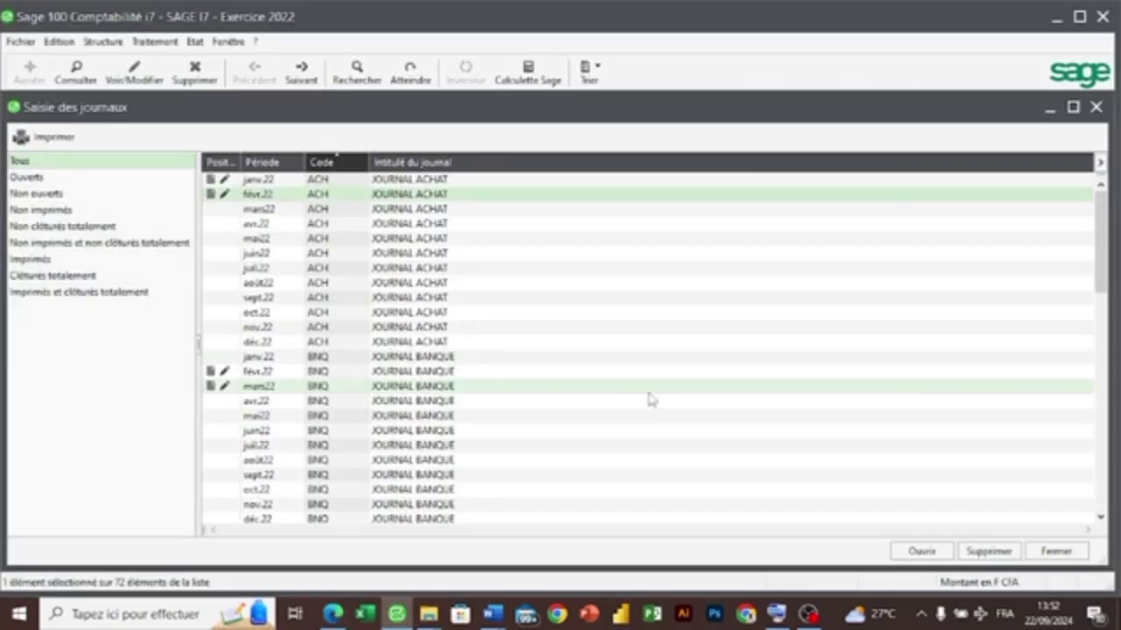
pyautogui.moveTo(1104, 270); pyautogui.dragTo(1106, 308)
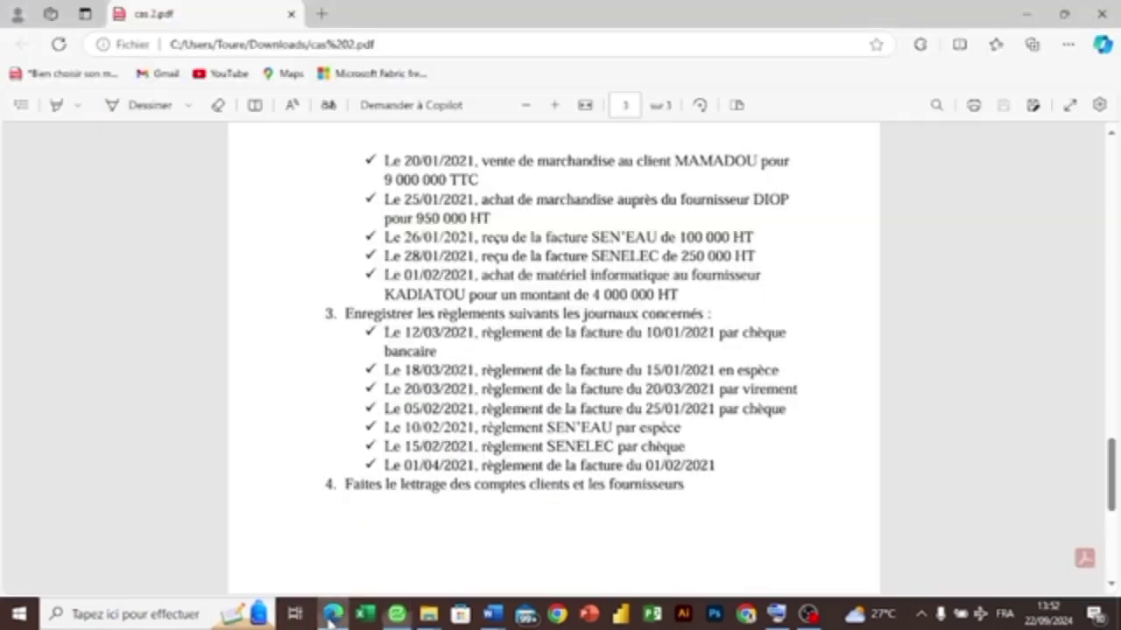
pyautogui.click(333, 617)
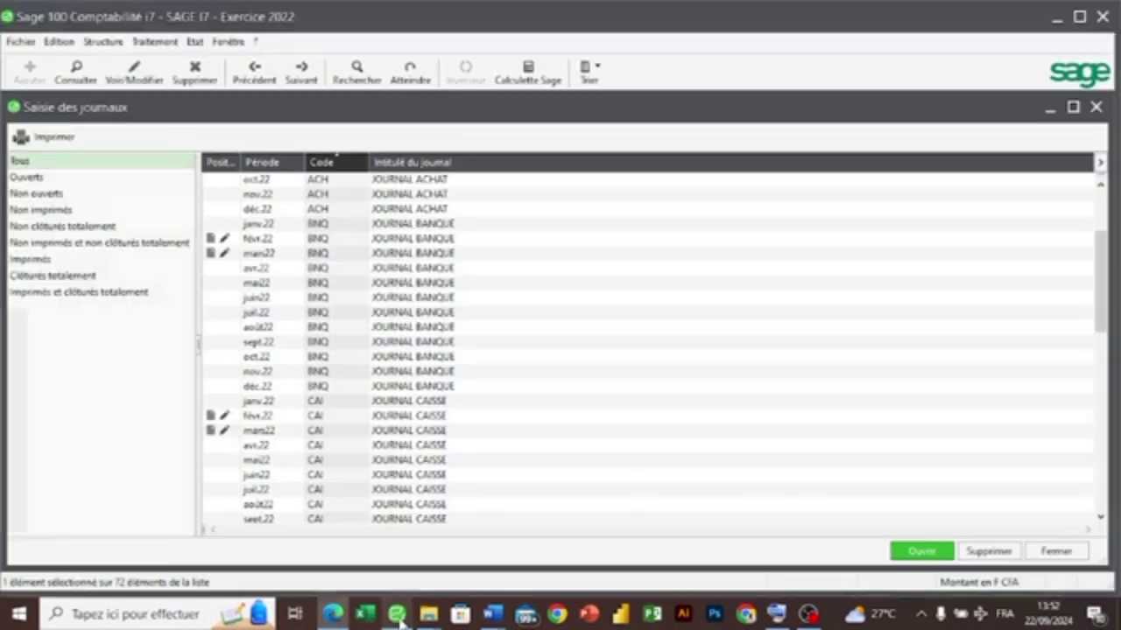
pyautogui.click(398, 616)
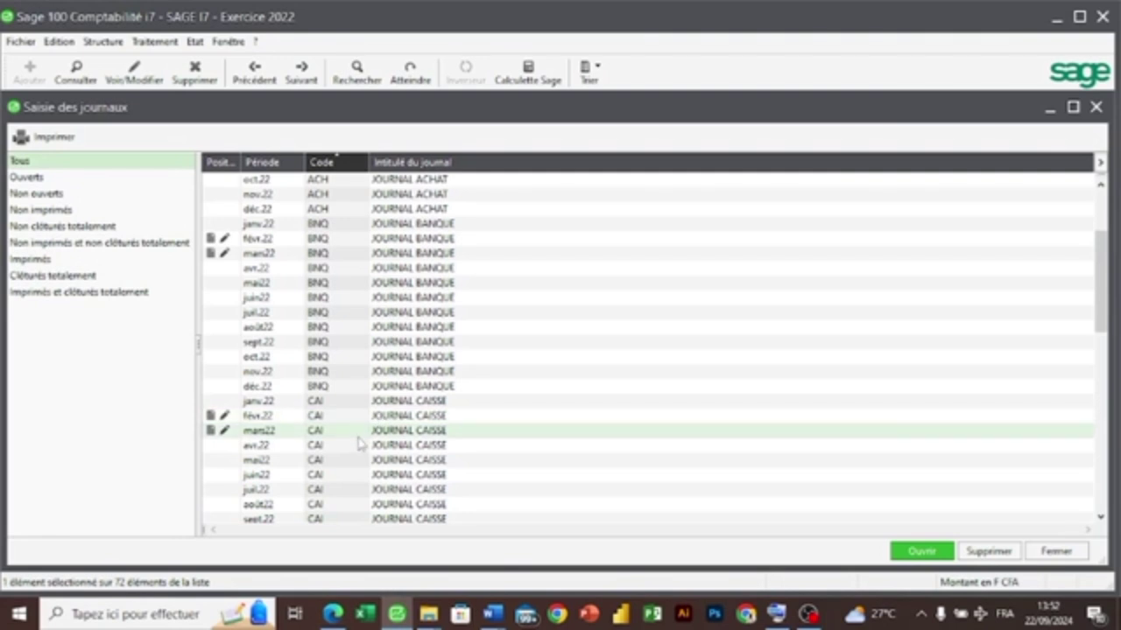
pyautogui.doubleClick(359, 445)
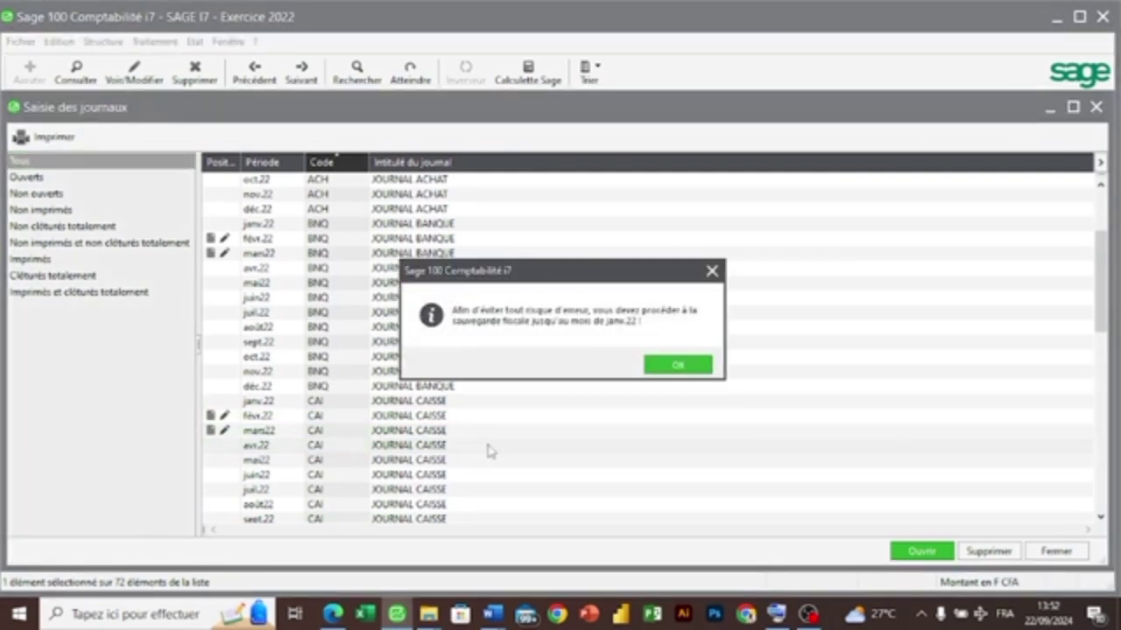
pyautogui.click(662, 366)
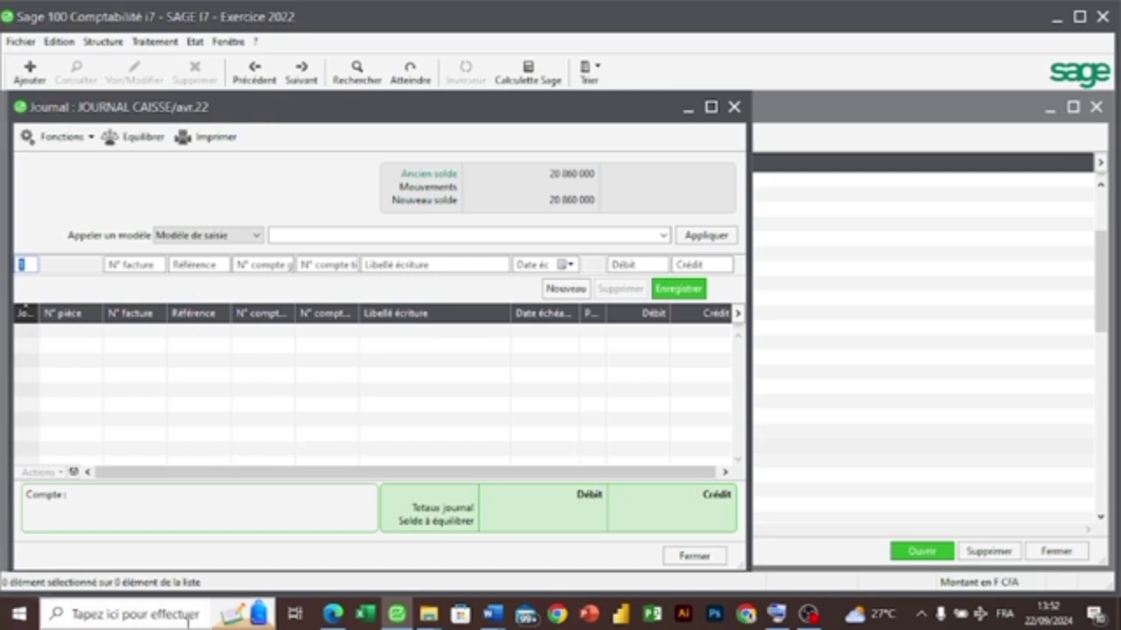
# - Start a day 1 line on account 244000 in the April 2022 cash journal, labelled REGLEMENT DE LA FACTURE
pyautogui.click(333, 616)
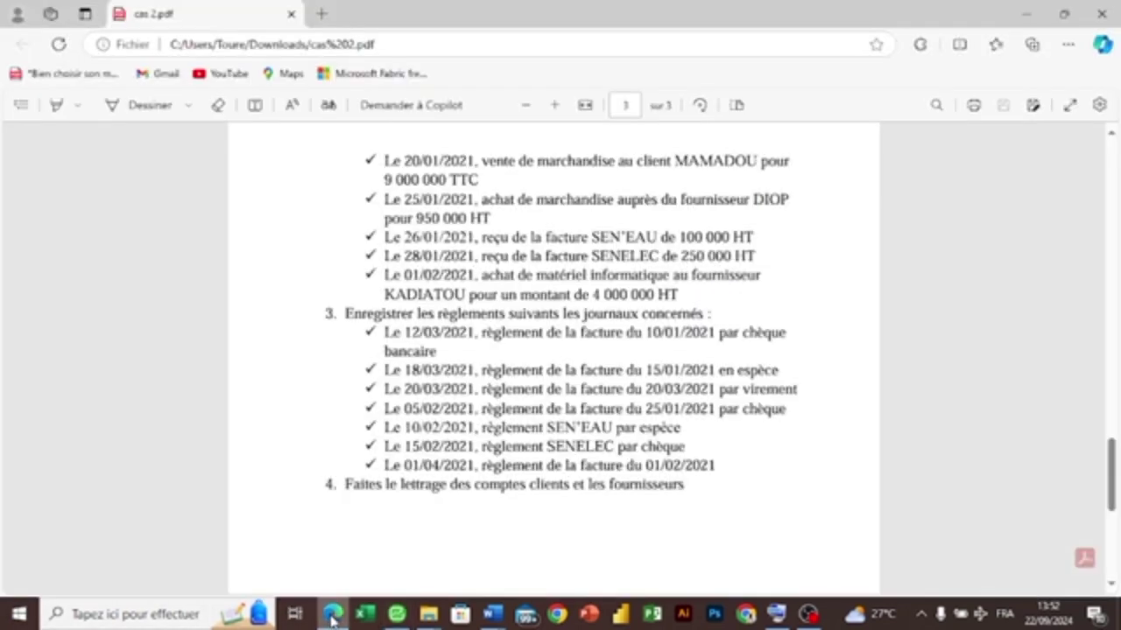
pyautogui.click(333, 617)
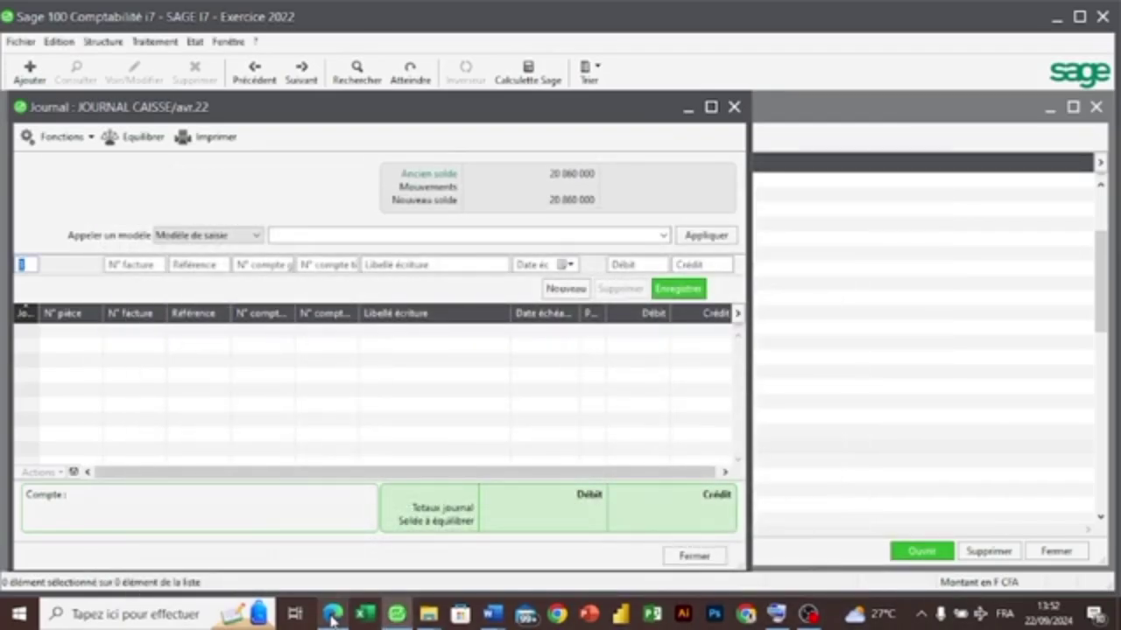
pyautogui.press('Tab')
pyautogui.press('Tab')
pyautogui.press('Tab')
pyautogui.write('244000')
pyautogui.press('Tab')
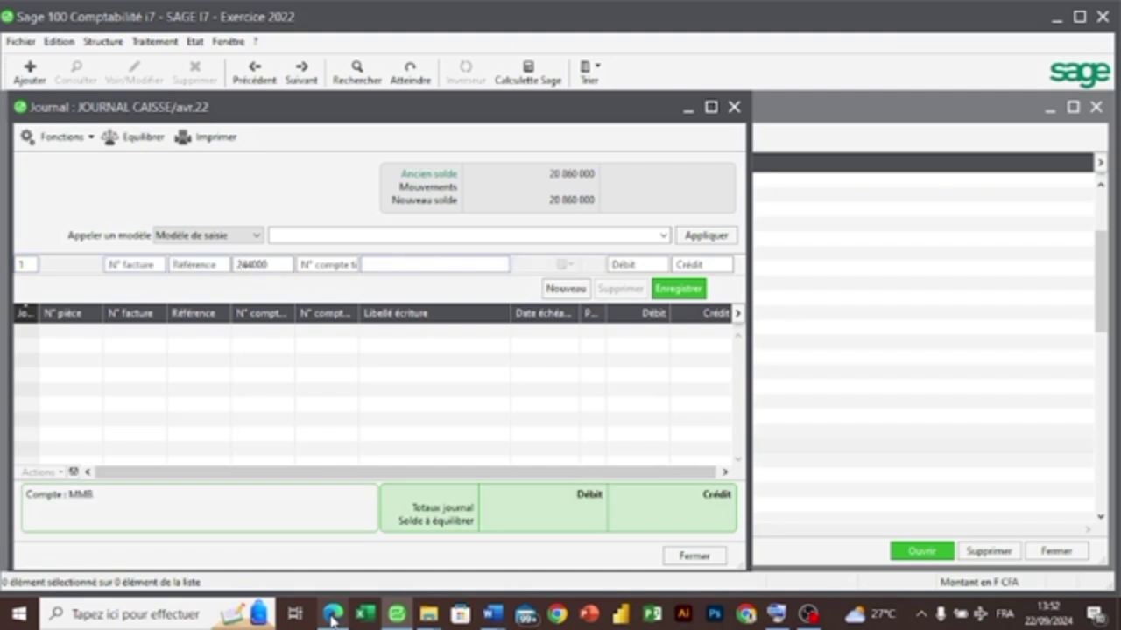
pyautogui.write('REGLEMENT DE LA')
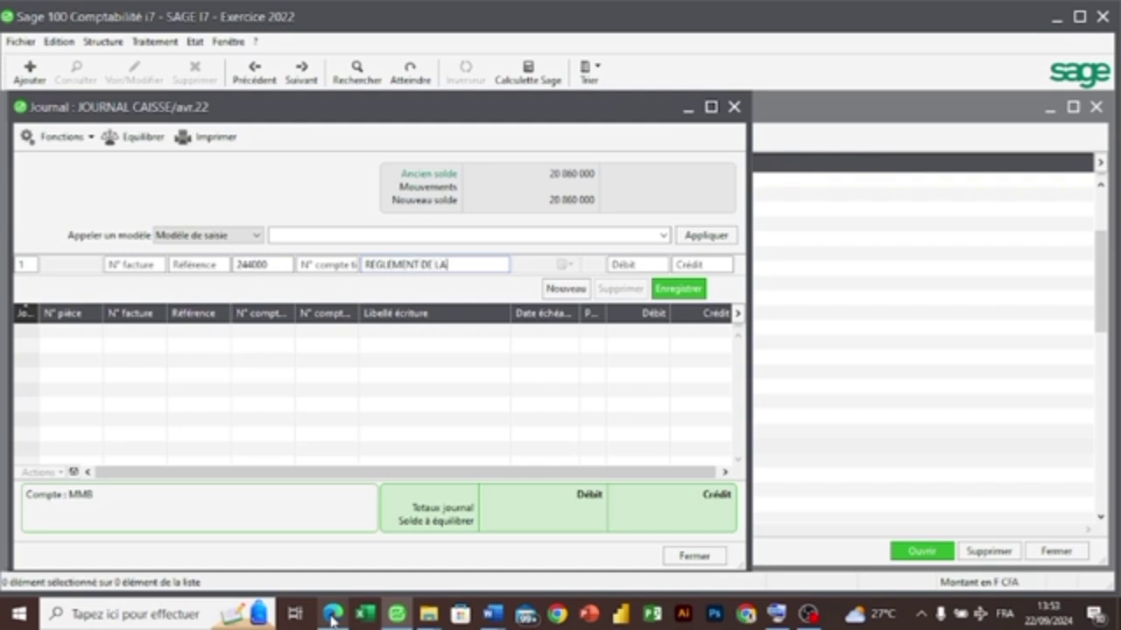
pyautogui.write(' FACTURE')
pyautogui.press('Tab')
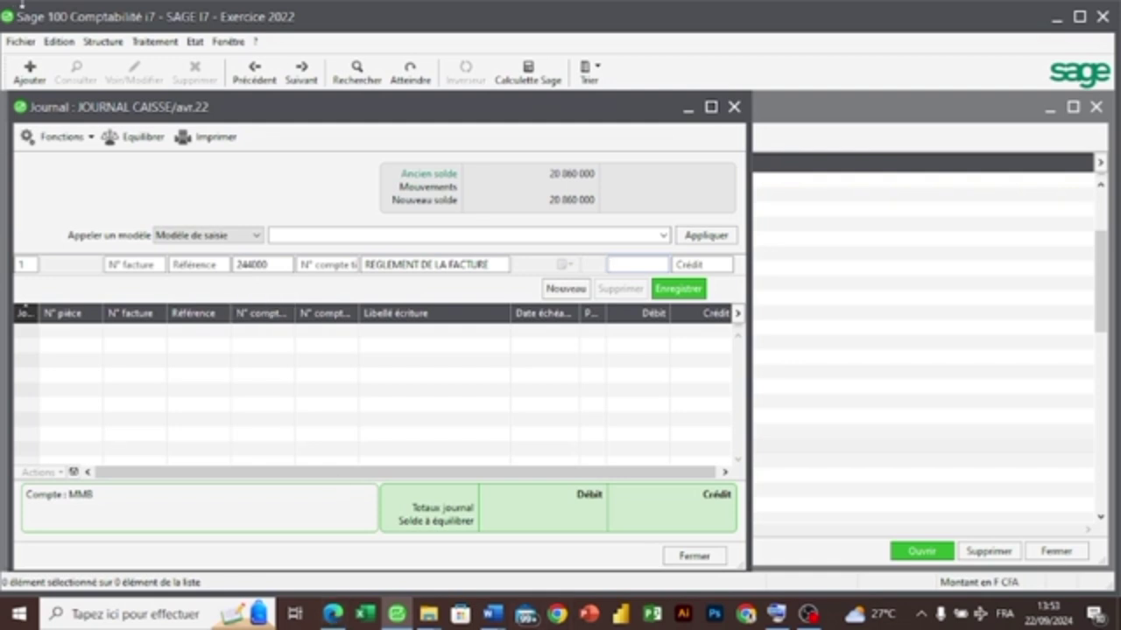
# - Look up the 01/02 invoice's total in the February 2022 purchase journal and return to the April 2022 cash journal
pyautogui.click(151, 41)
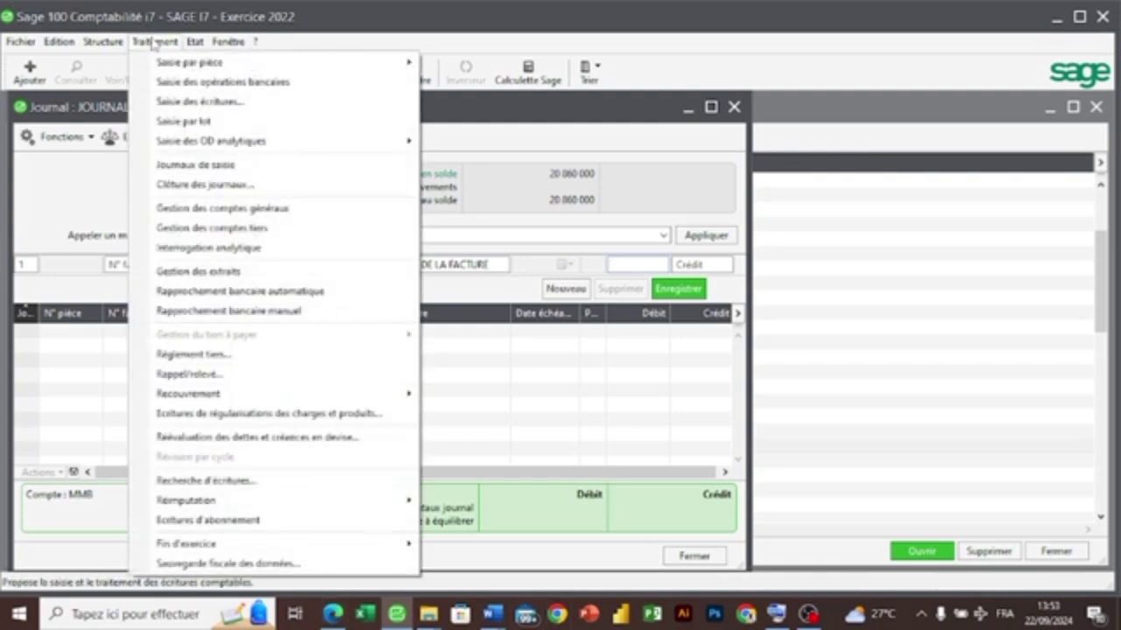
pyautogui.click(300, 172)
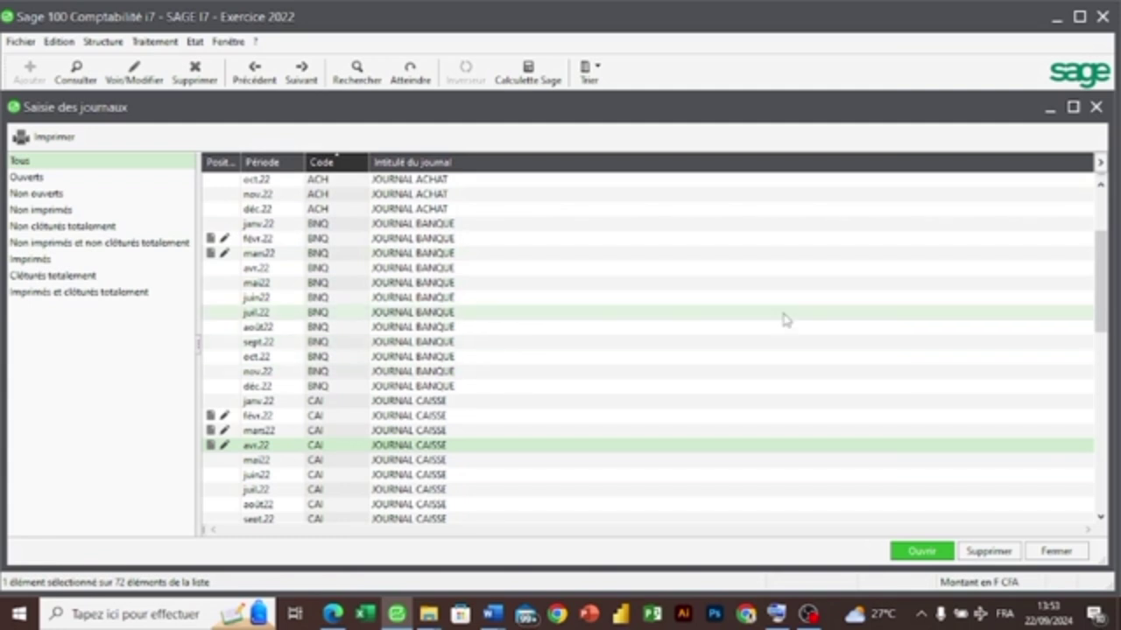
pyautogui.moveTo(1107, 281); pyautogui.dragTo(1104, 193)
pyautogui.click(597, 210)
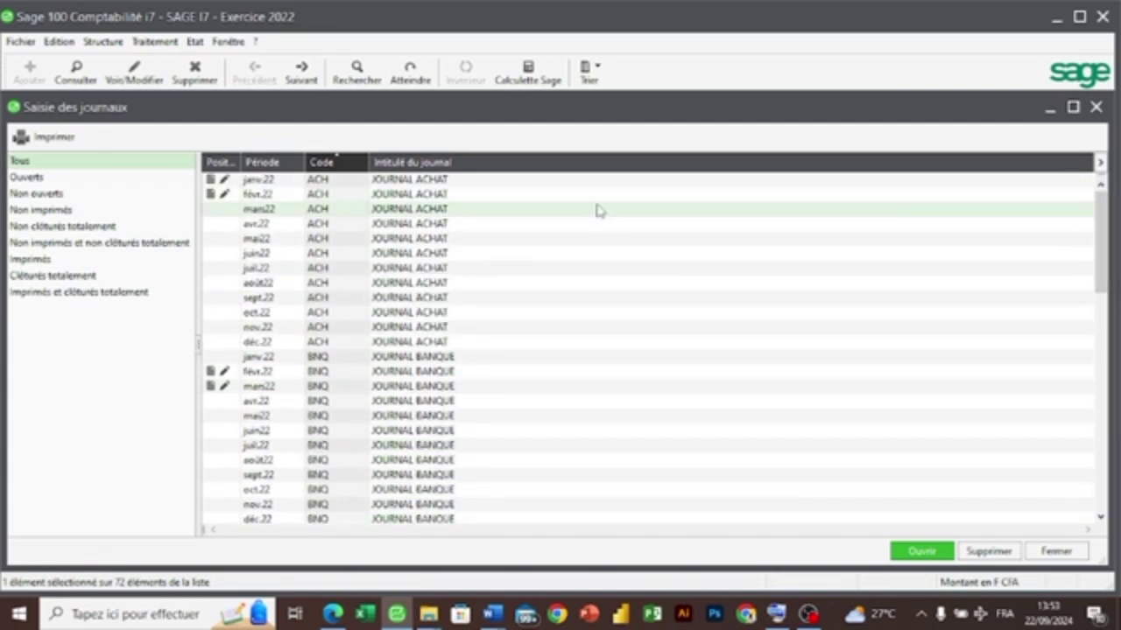
pyautogui.doubleClick(599, 195)
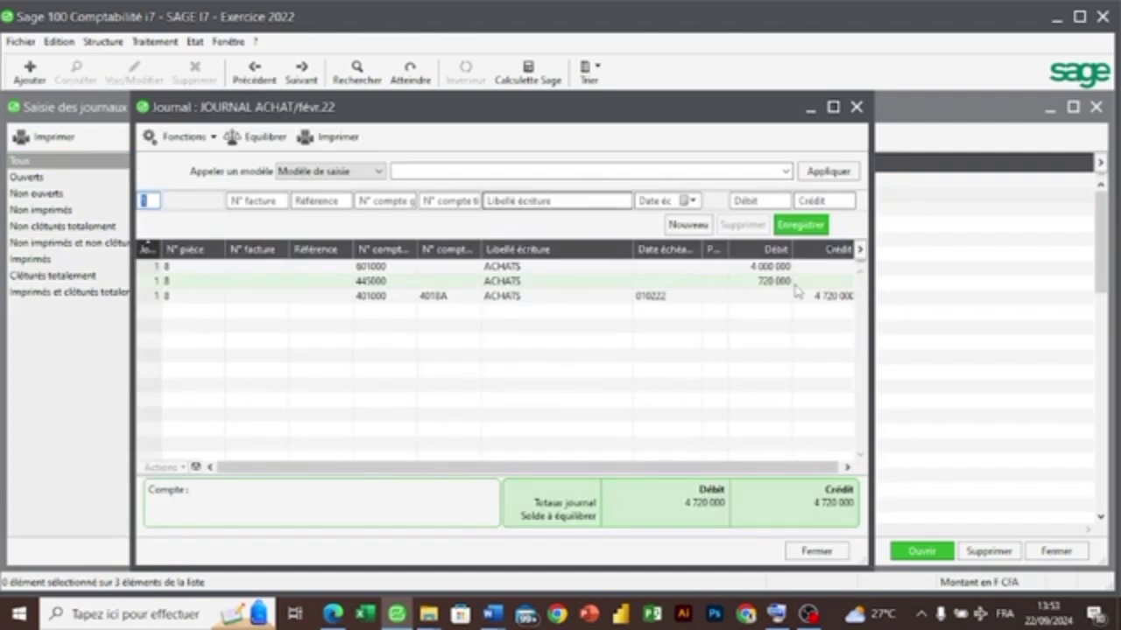
pyautogui.click(857, 107)
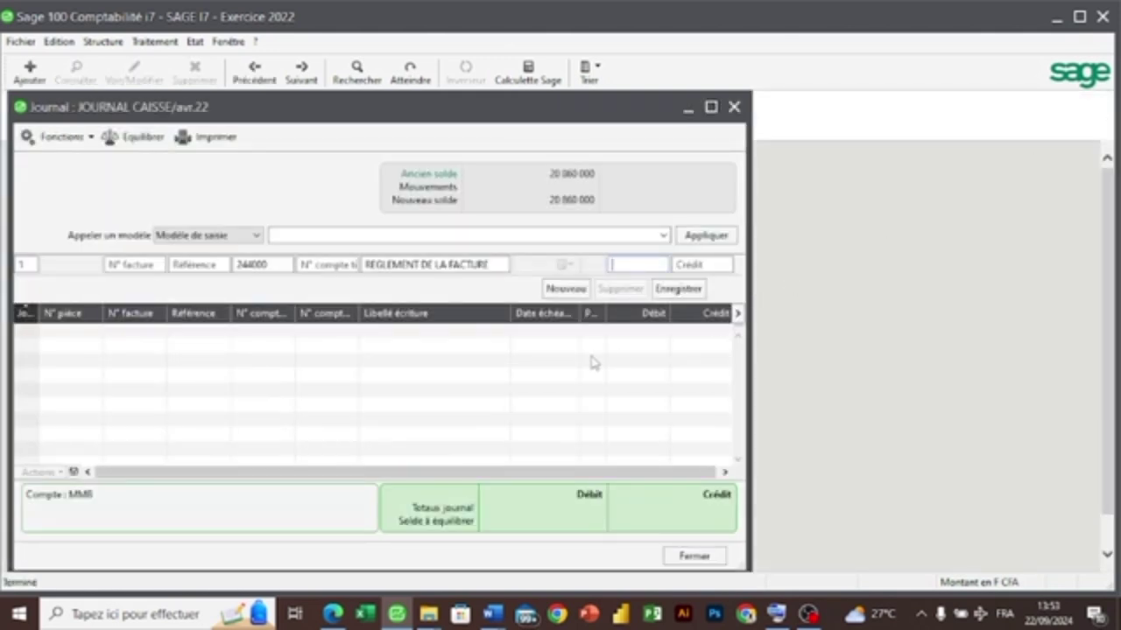
# - Record the day 1 line with a debit of 4720000 and its balancing line on cash account 571000 with a credit of 4720000
pyautogui.write('4720000')
pyautogui.press('Return')
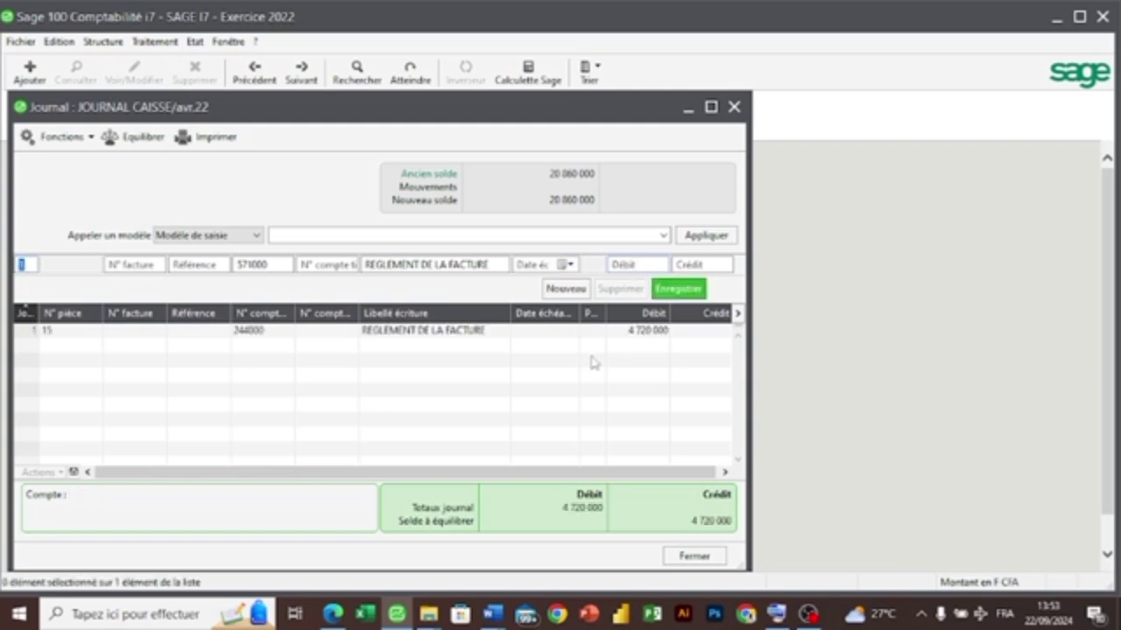
pyautogui.press('Tab')
pyautogui.press('Tab')
pyautogui.press('Tab')
pyautogui.press('Tab')
pyautogui.press('Return')
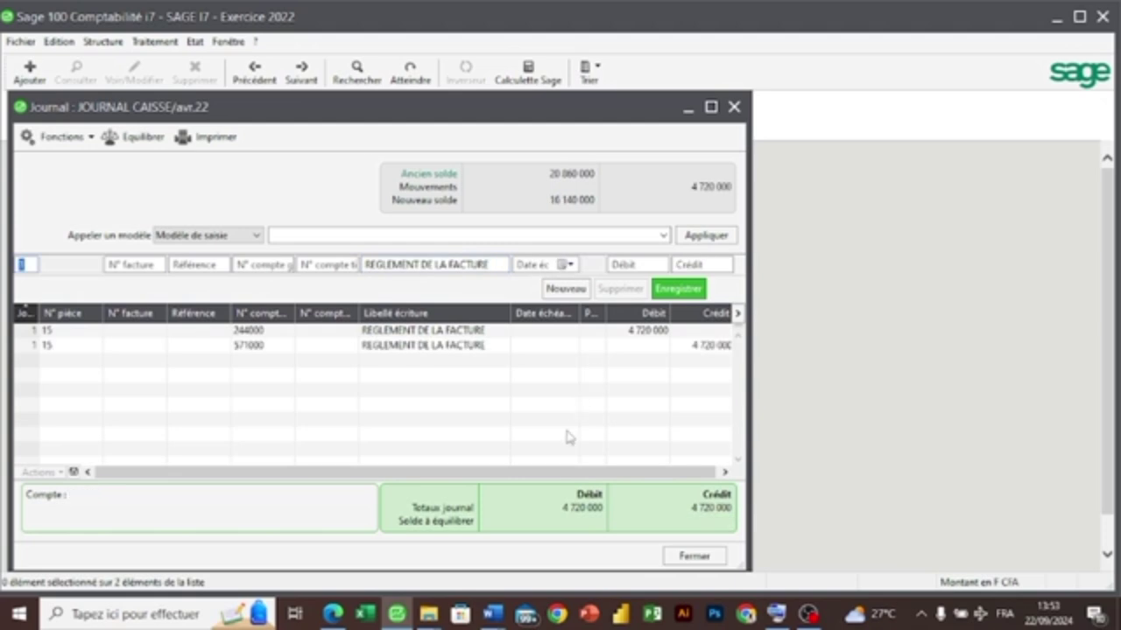
# - Close the April 2022 cash journal and check the exercise's next task in the PDF in Edge, returning to Sage 100 Comptabilité
pyautogui.click(334, 613)
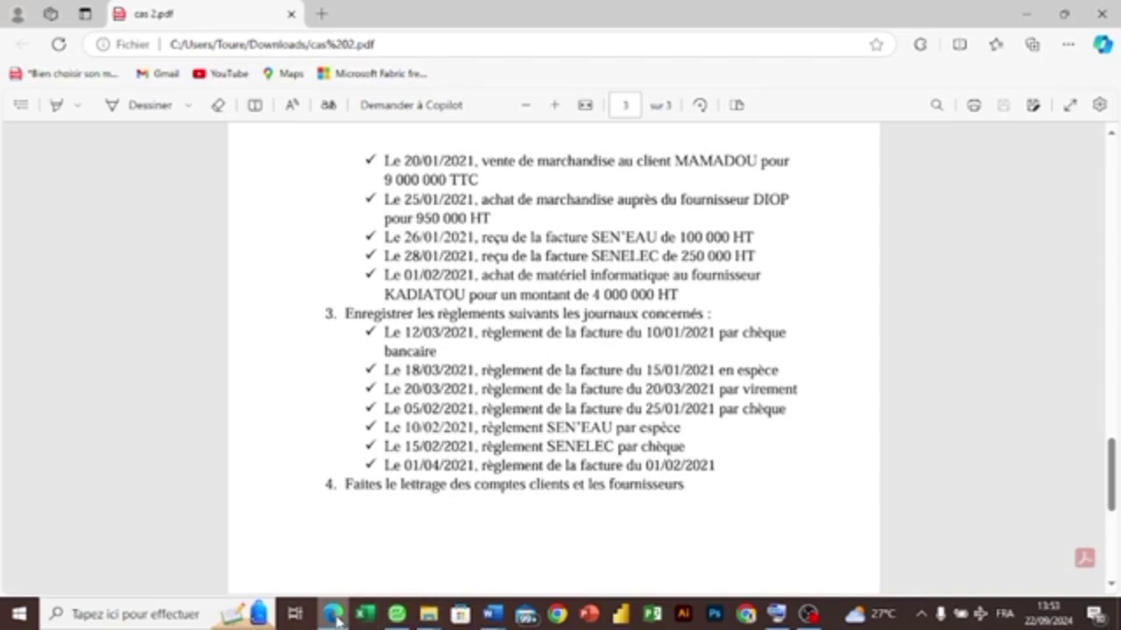
pyautogui.moveTo(335, 618)
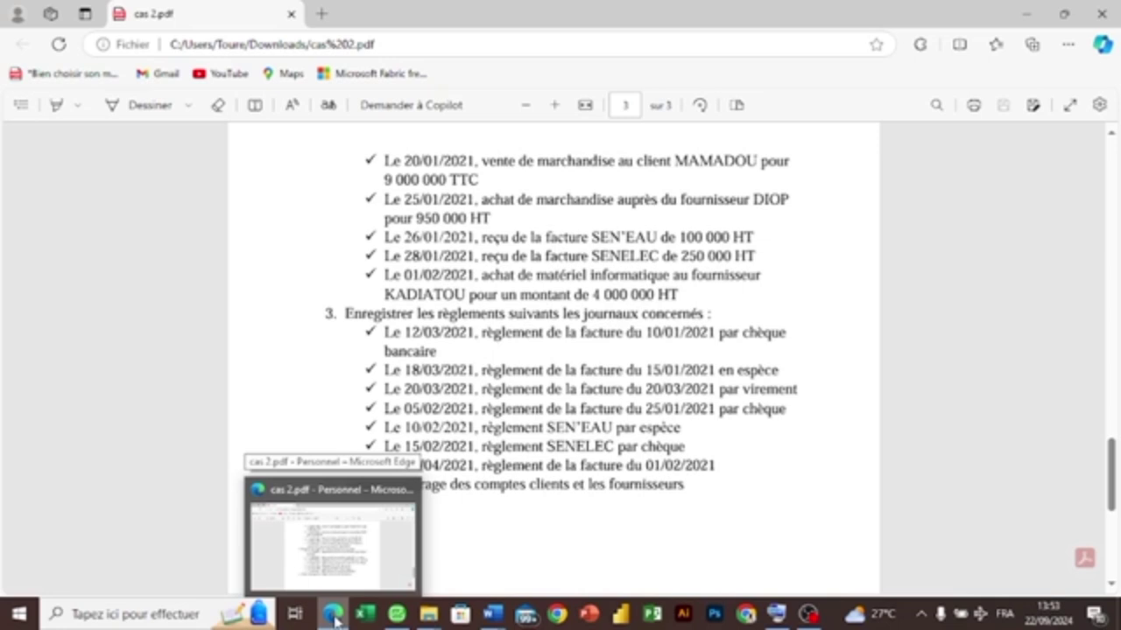
pyautogui.click(395, 610)
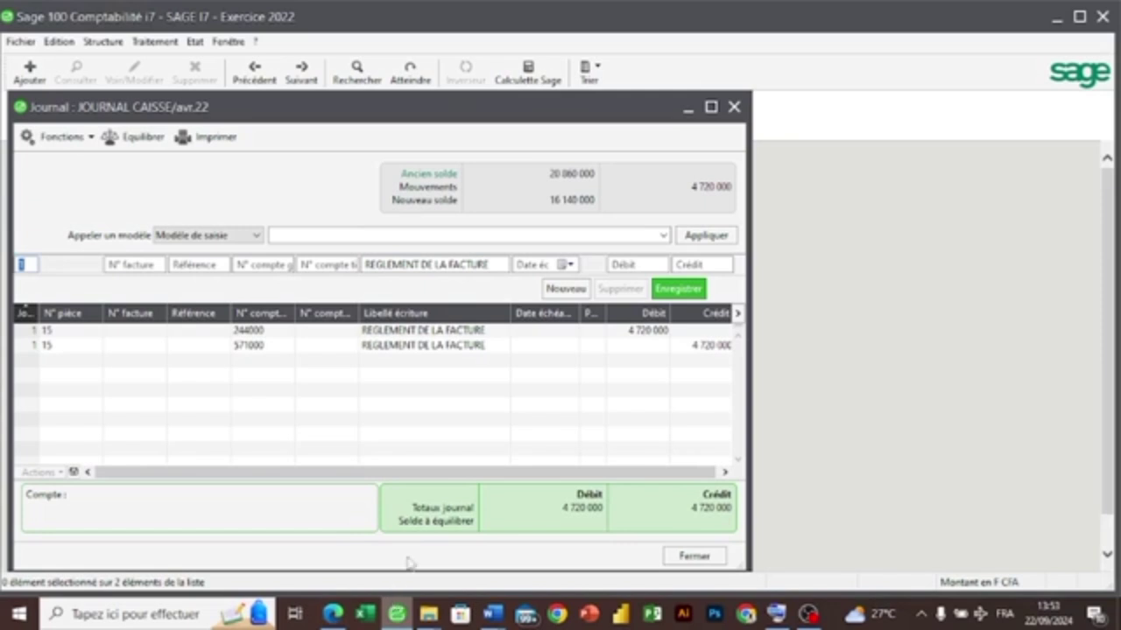
pyautogui.click(691, 556)
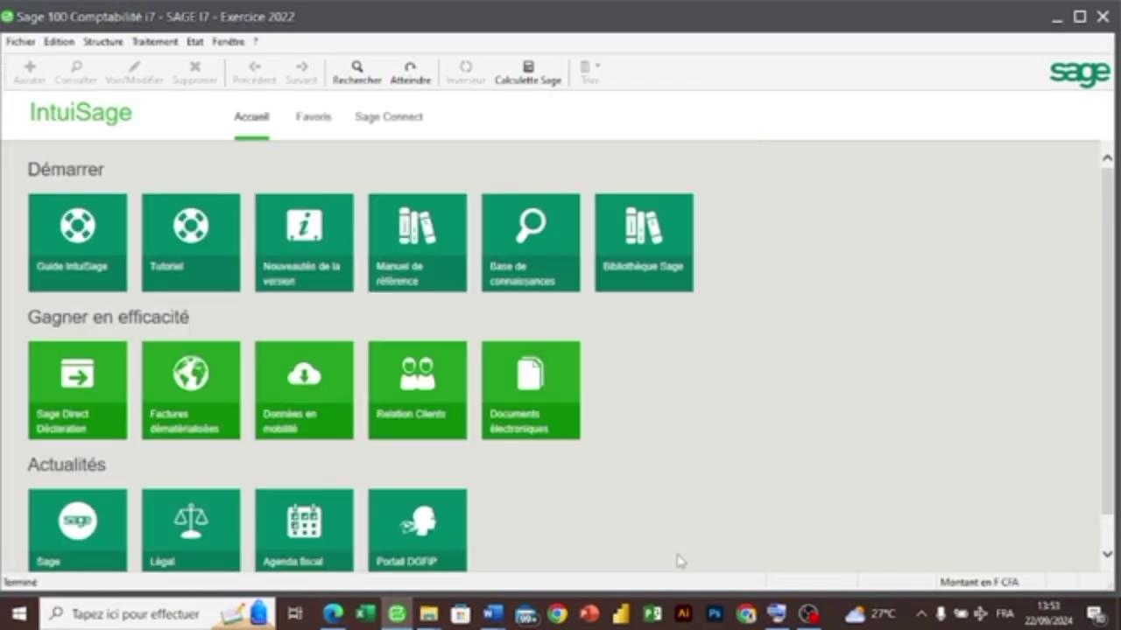
pyautogui.click(396, 613)
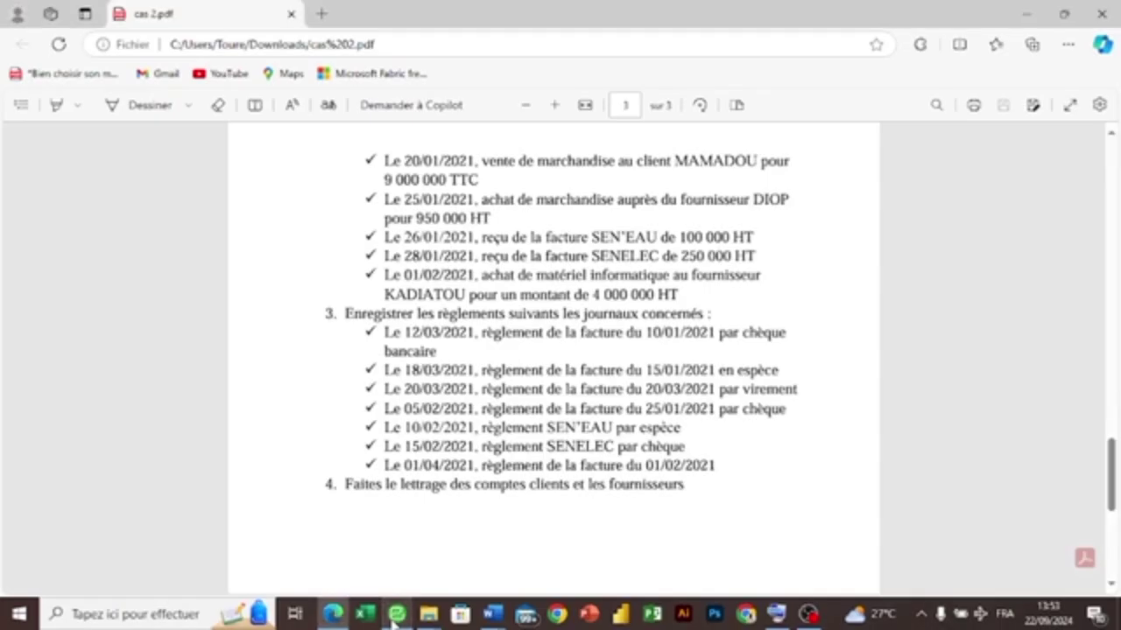
pyautogui.click(396, 613)
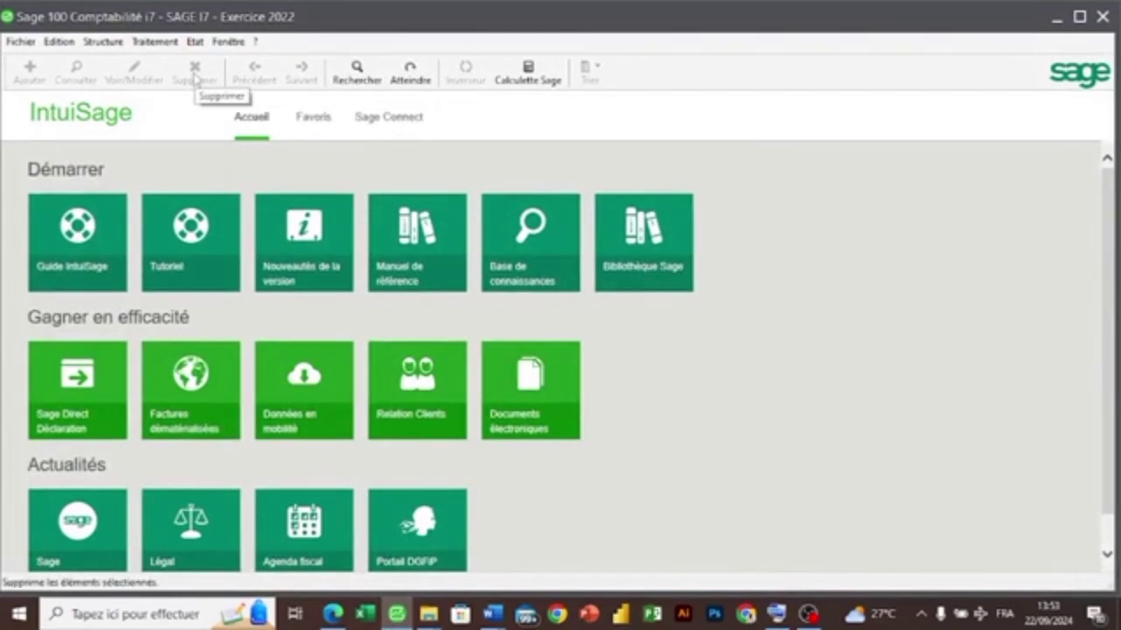
pyautogui.click(194, 44)
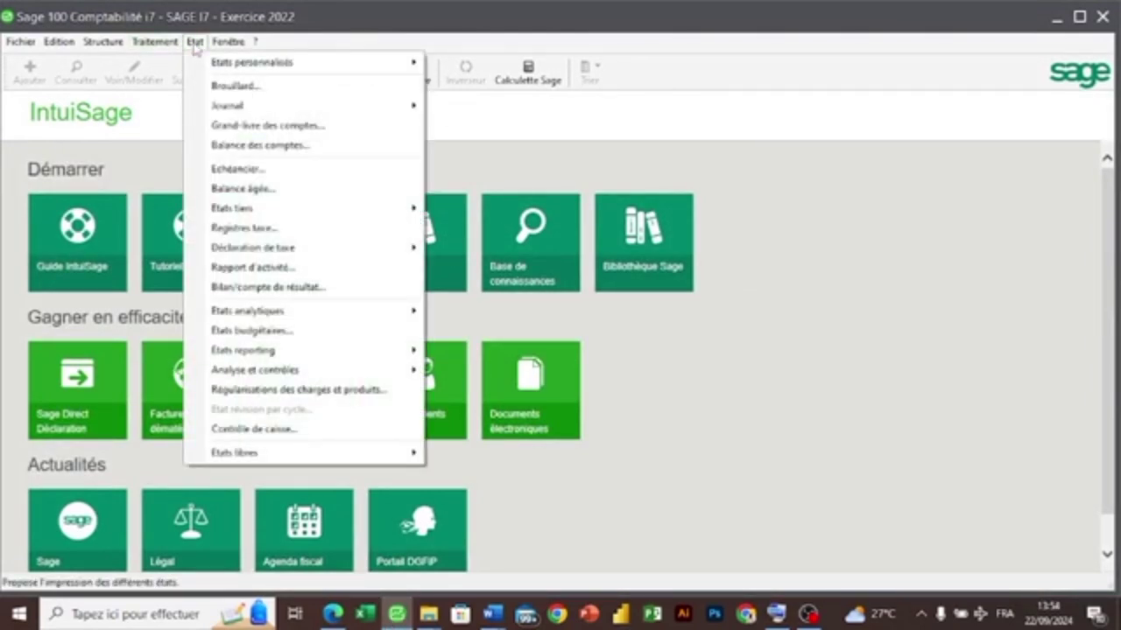
pyautogui.moveTo(175, 48)
pyautogui.moveTo(217, 50)
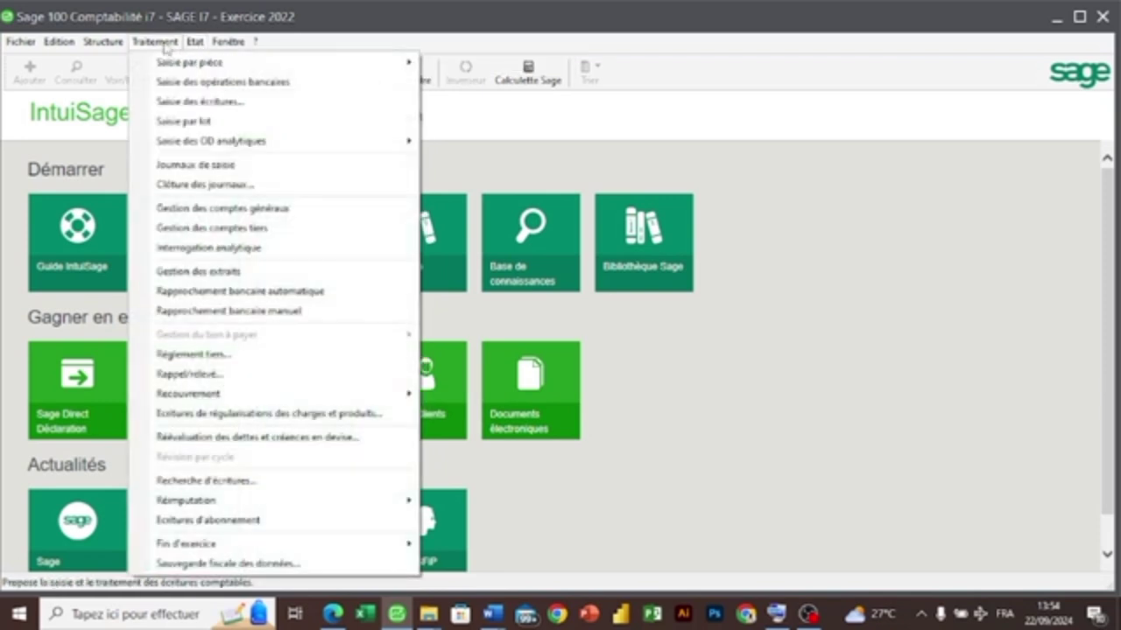
# - Automatically letter general account 401000 FOURNISSEUR, with the option to letter all entries for accounts whose balance is zero
pyautogui.click(204, 210)
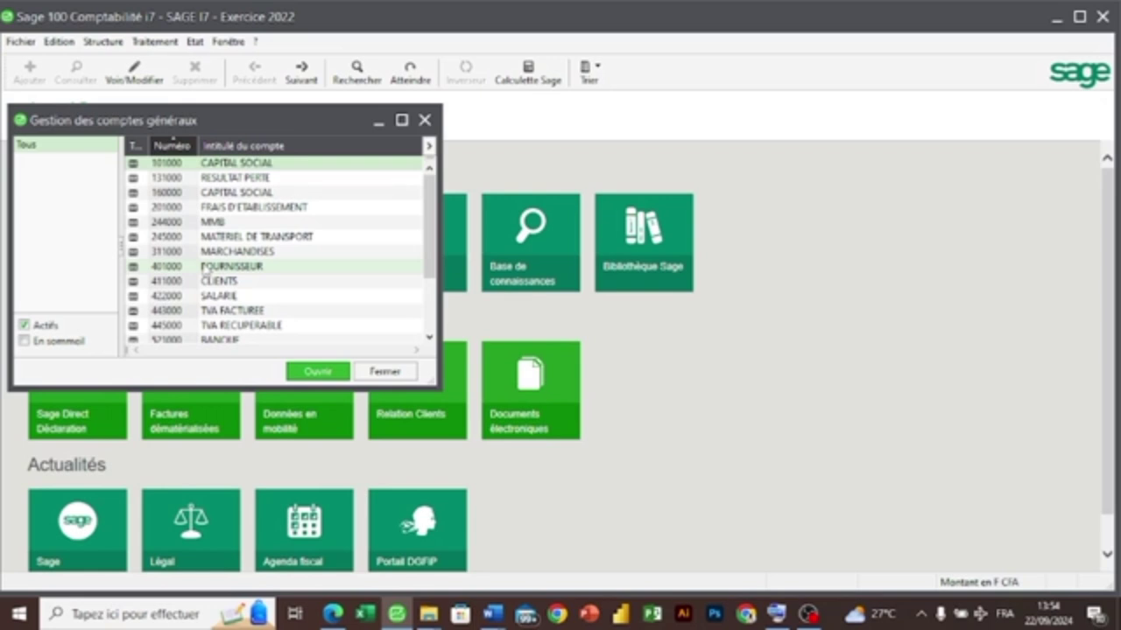
pyautogui.doubleClick(206, 268)
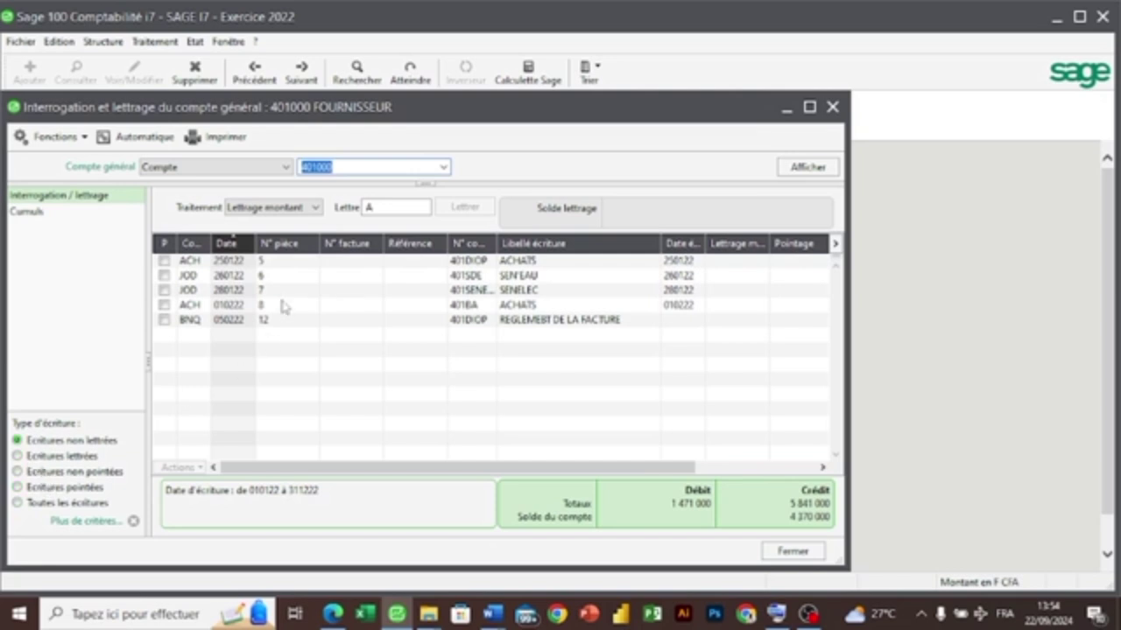
pyautogui.click(304, 213)
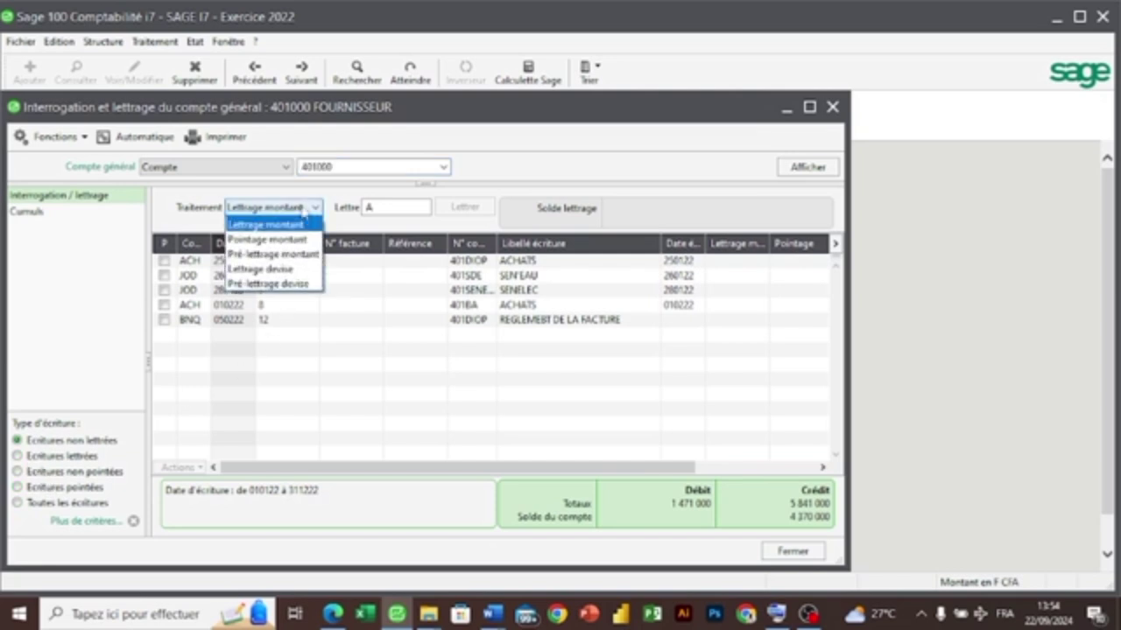
pyautogui.click(305, 213)
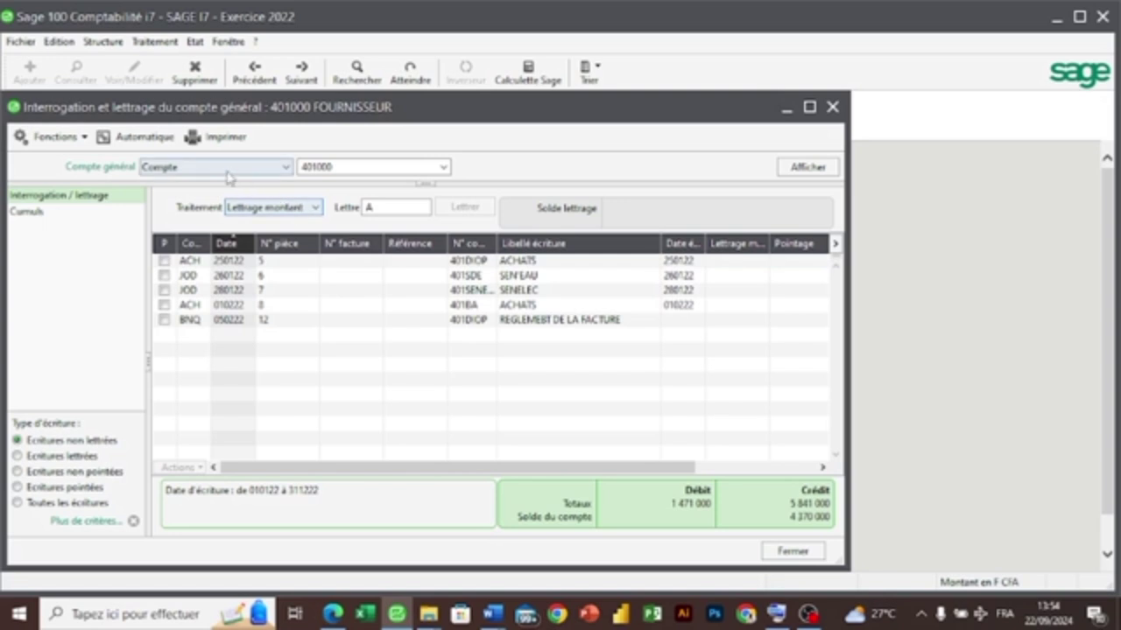
pyautogui.click(159, 138)
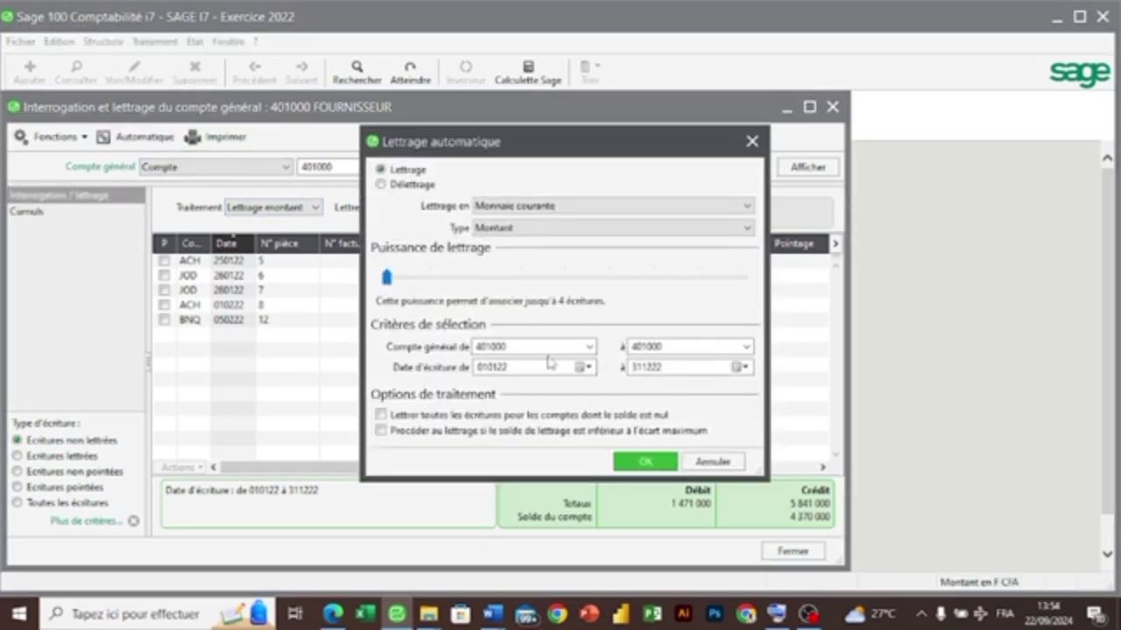
pyautogui.click(381, 415)
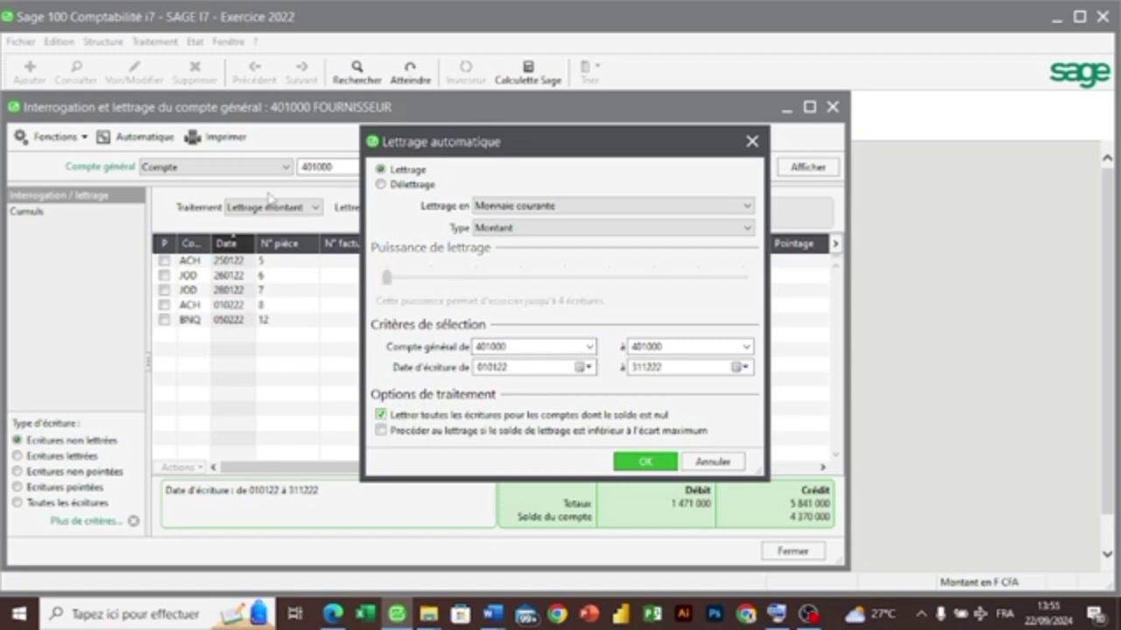
pyautogui.click(627, 470)
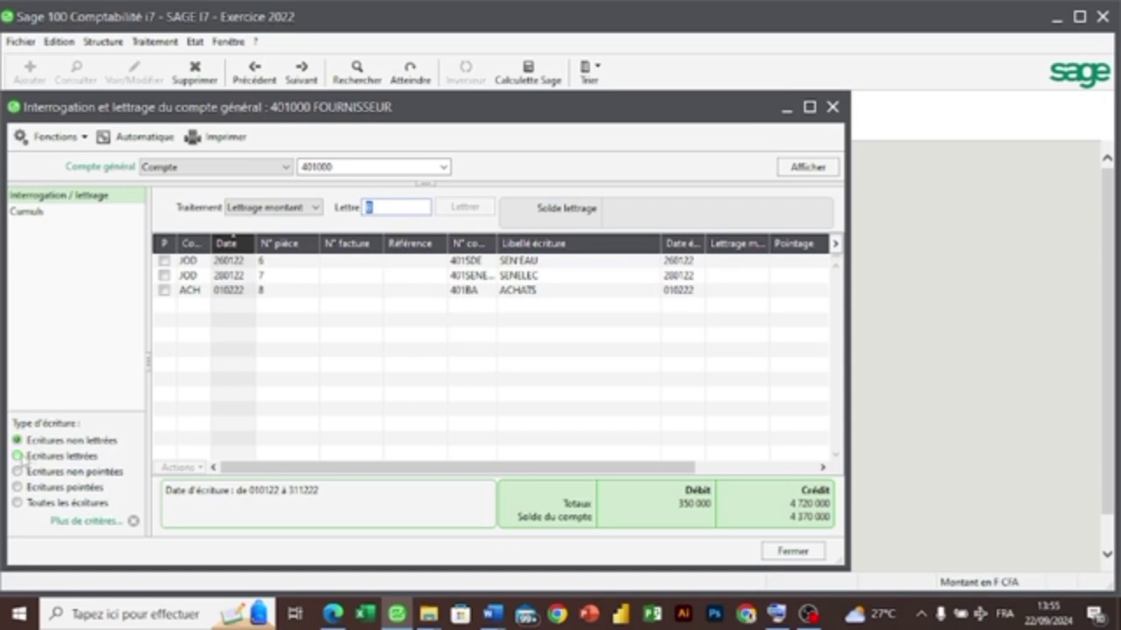
# - Review account 401000's lettered entries and all entries, inspect the piece 12 and piece 8 journal entries, and close the account
pyautogui.click(17, 456)
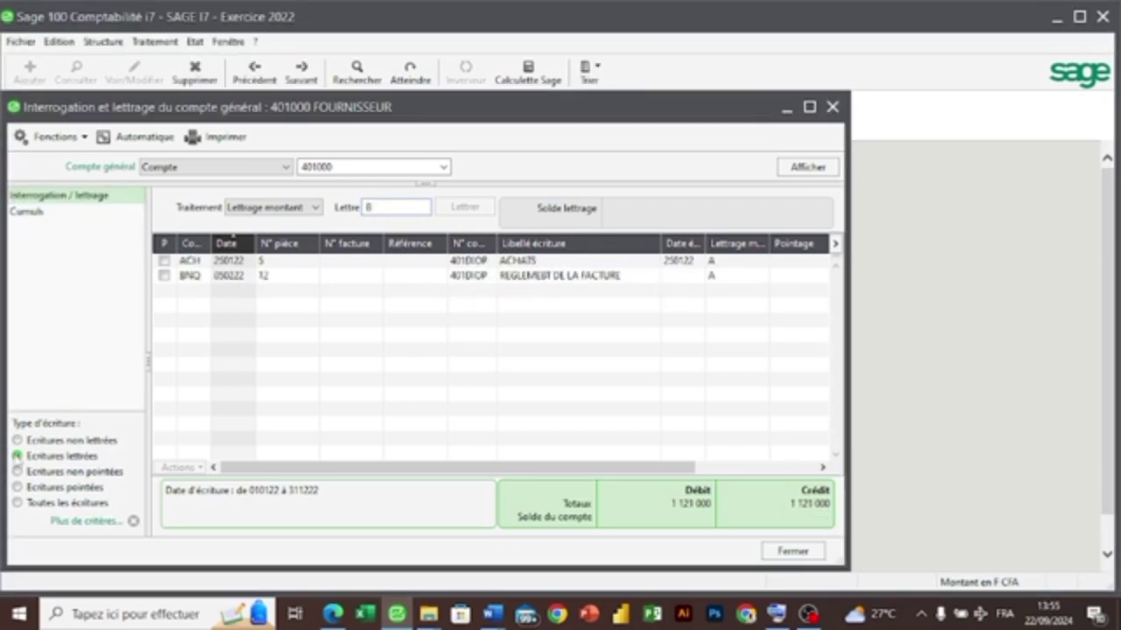
pyautogui.click(17, 504)
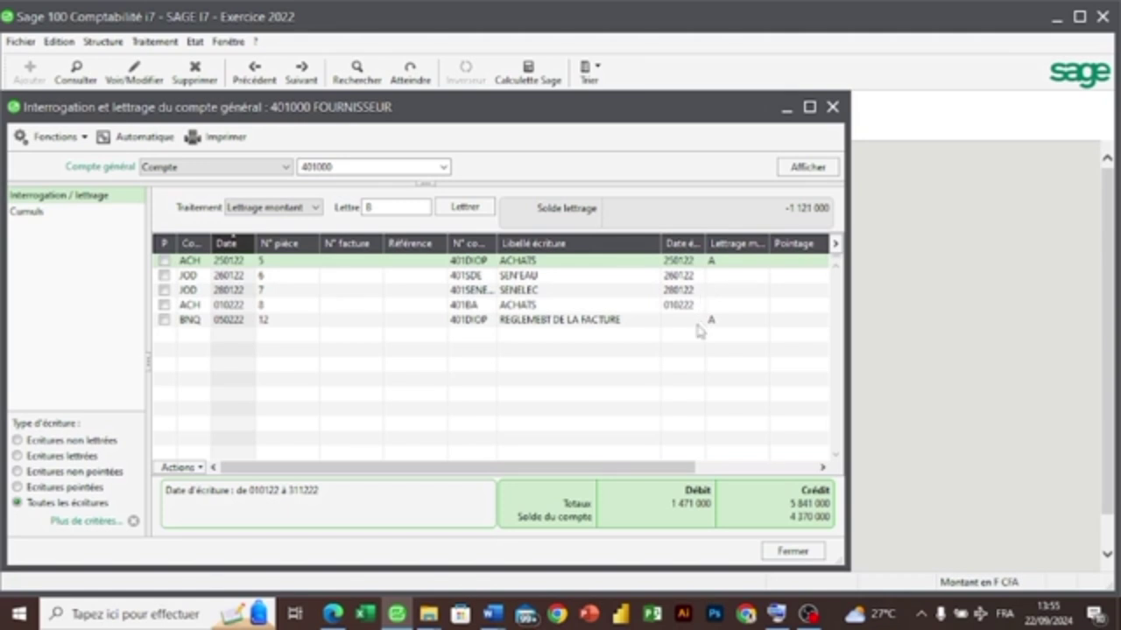
pyautogui.click(700, 320)
pyautogui.doubleClick(700, 324)
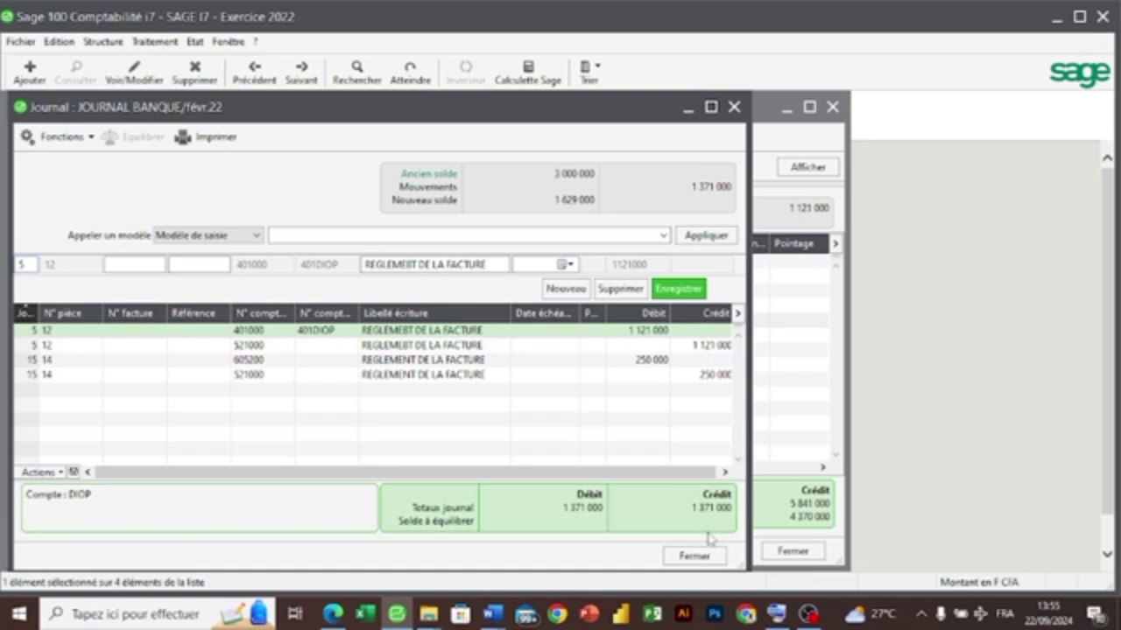
pyautogui.click(694, 555)
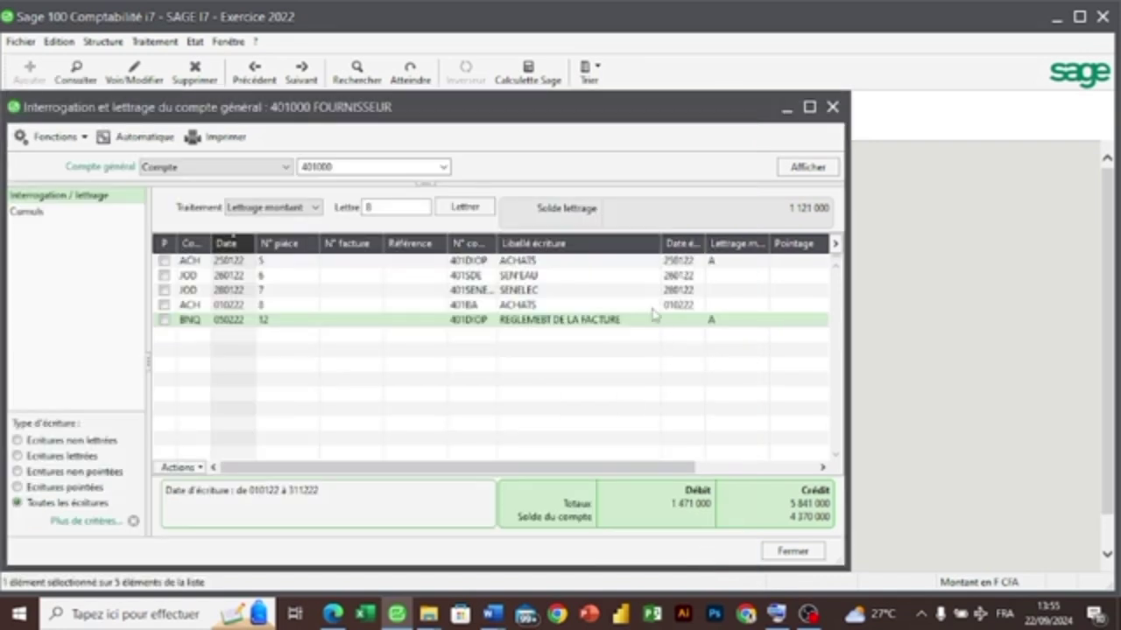
pyautogui.doubleClick(652, 305)
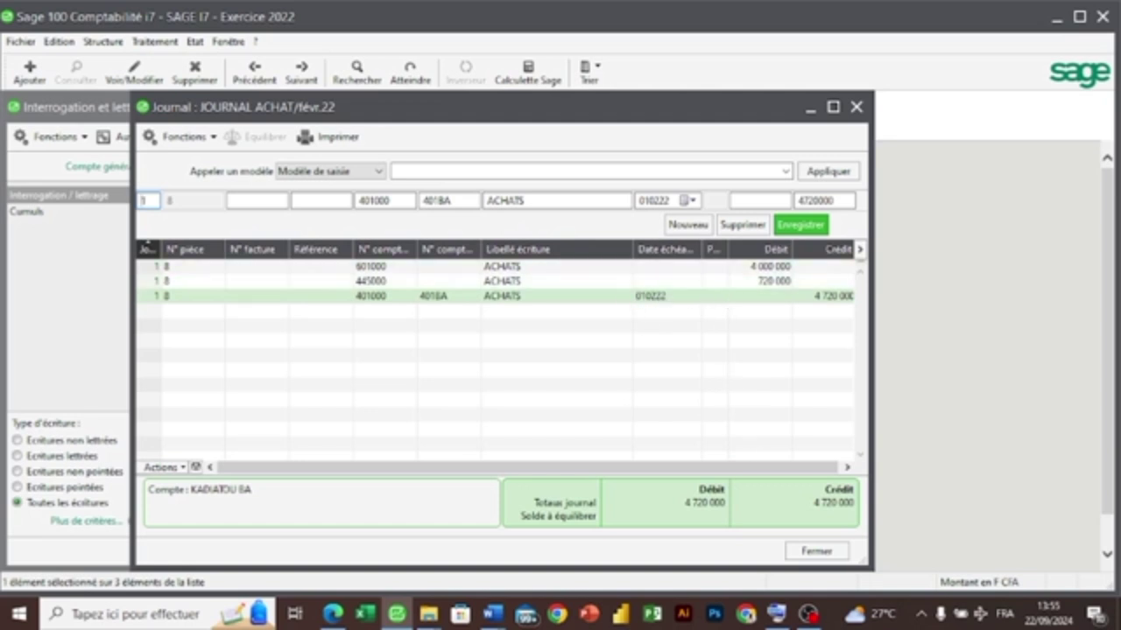
pyautogui.click(815, 551)
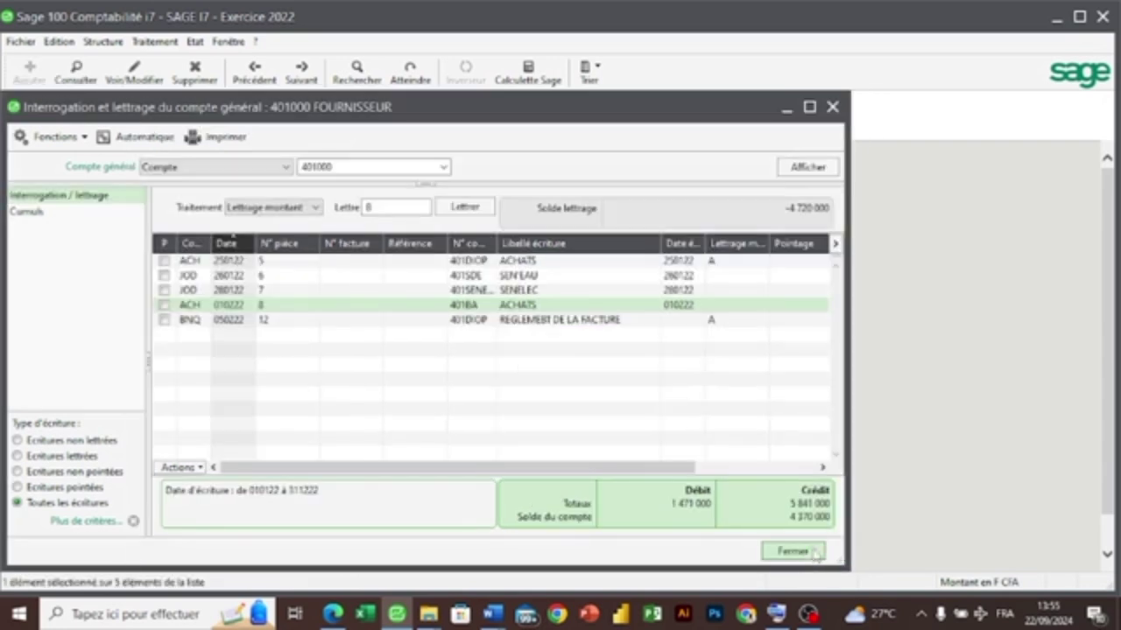
pyautogui.click(791, 550)
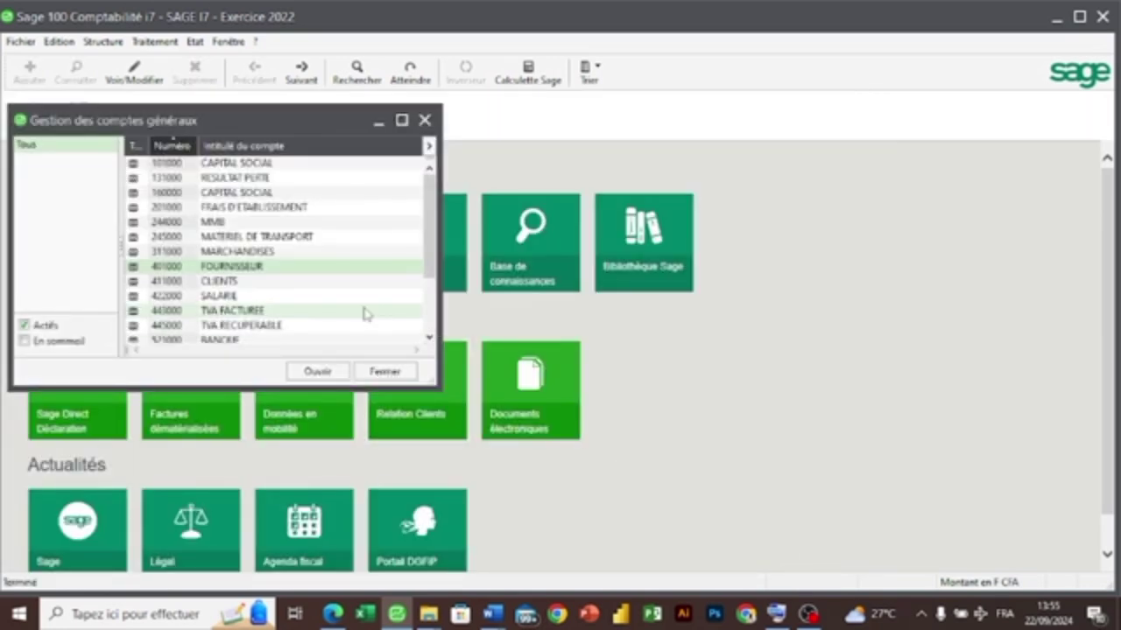
# - Display all entries of general account 411000 CLIENTS and letter them automatically, with the zero-balance accounts option enabled
pyautogui.doubleClick(316, 281)
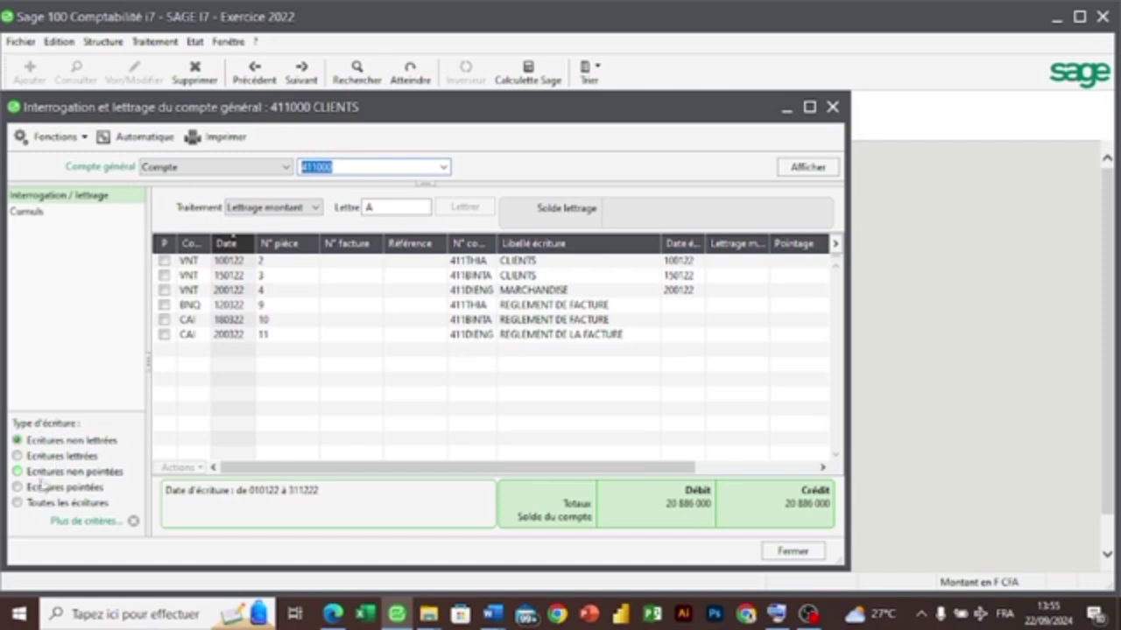
pyautogui.click(19, 502)
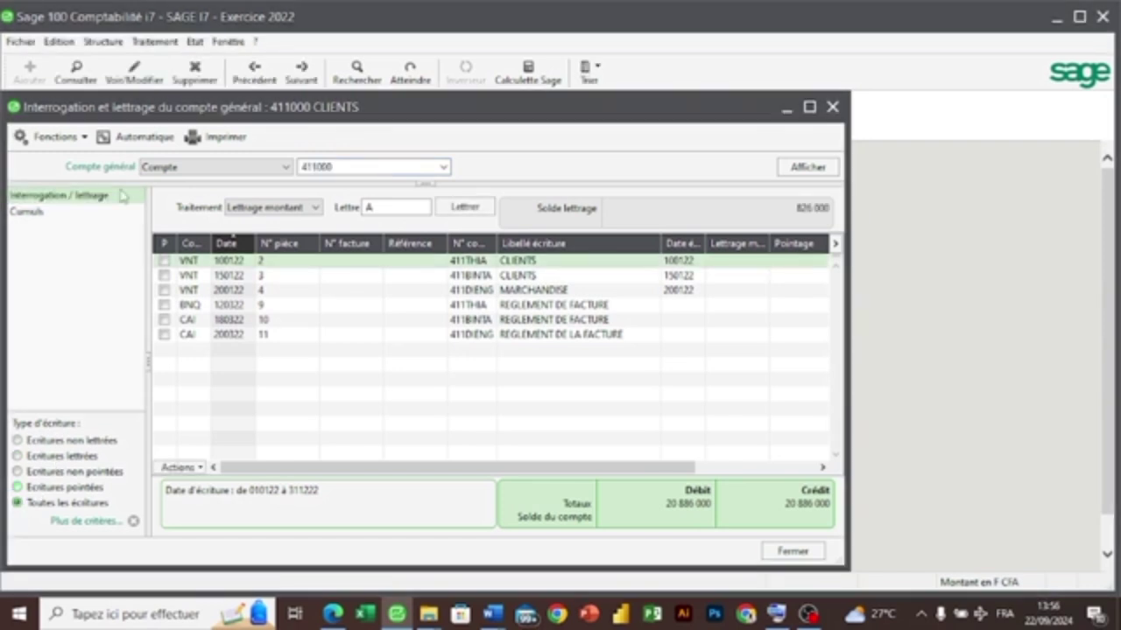
pyautogui.click(158, 138)
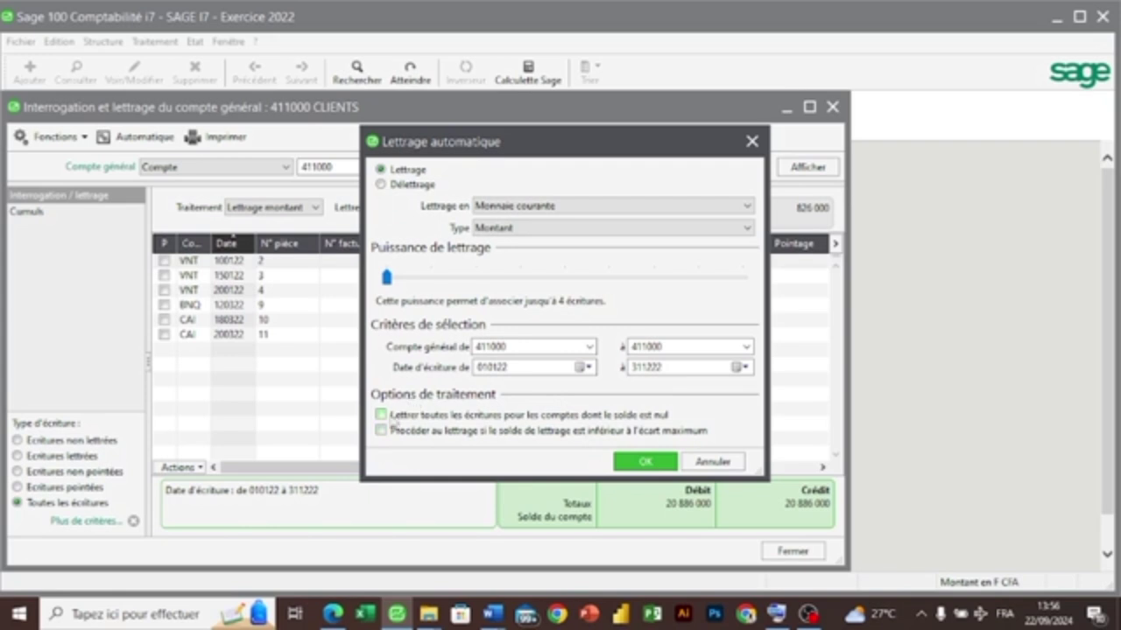
pyautogui.click(382, 415)
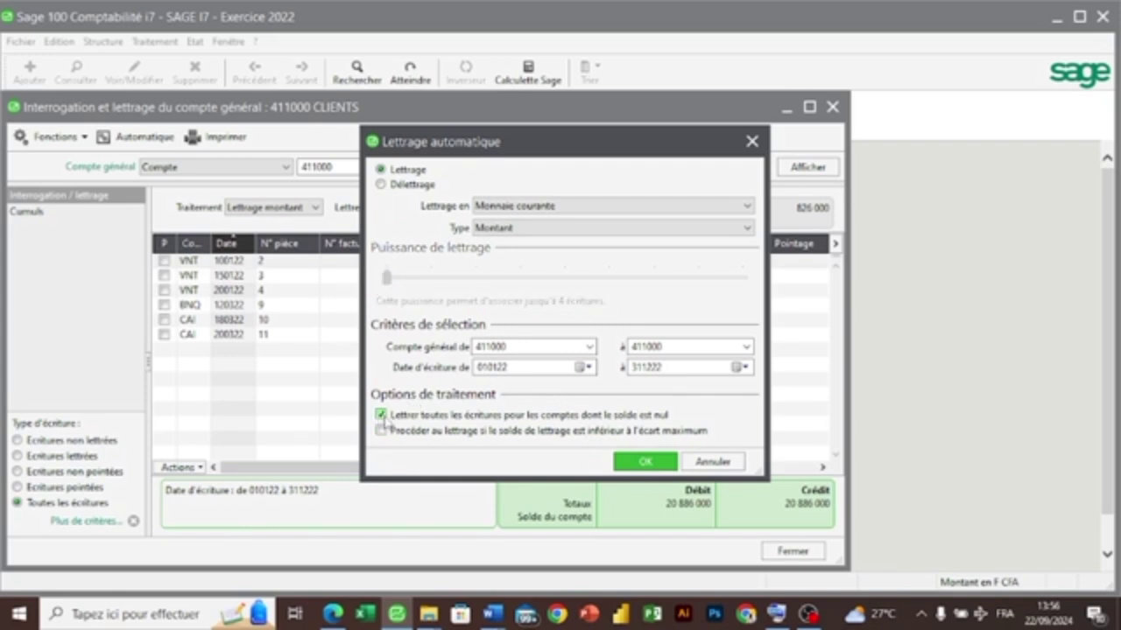
pyautogui.click(641, 461)
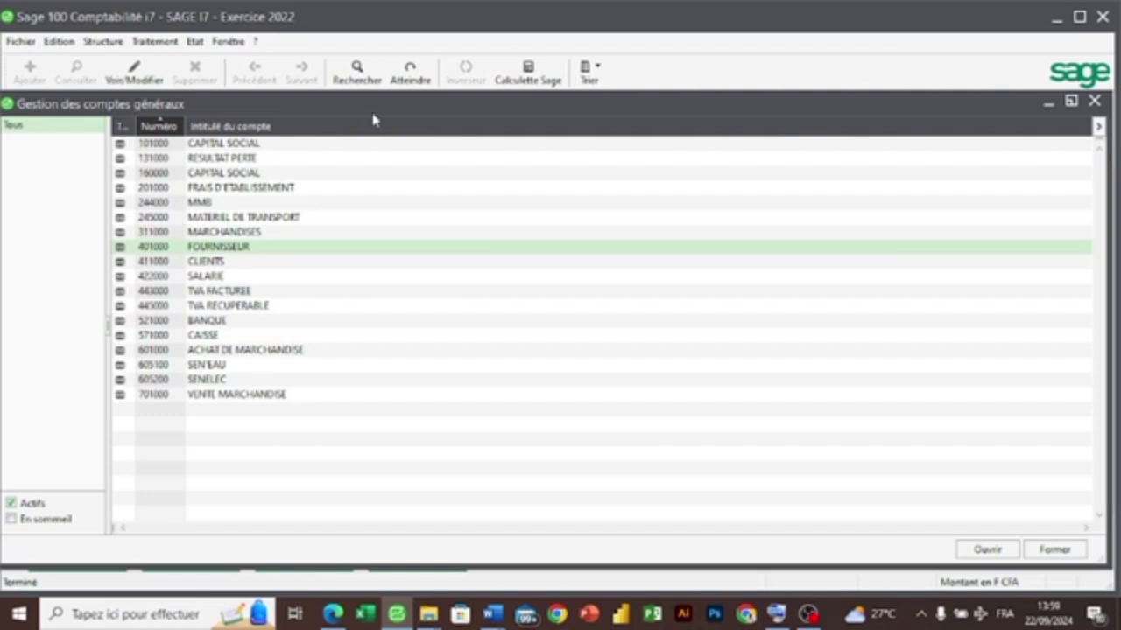
# - Set up the complete general ledger (Grand-livre des comptes) for accounts 101000 to 701000 and journals ACH to VNT
pyautogui.click(195, 42)
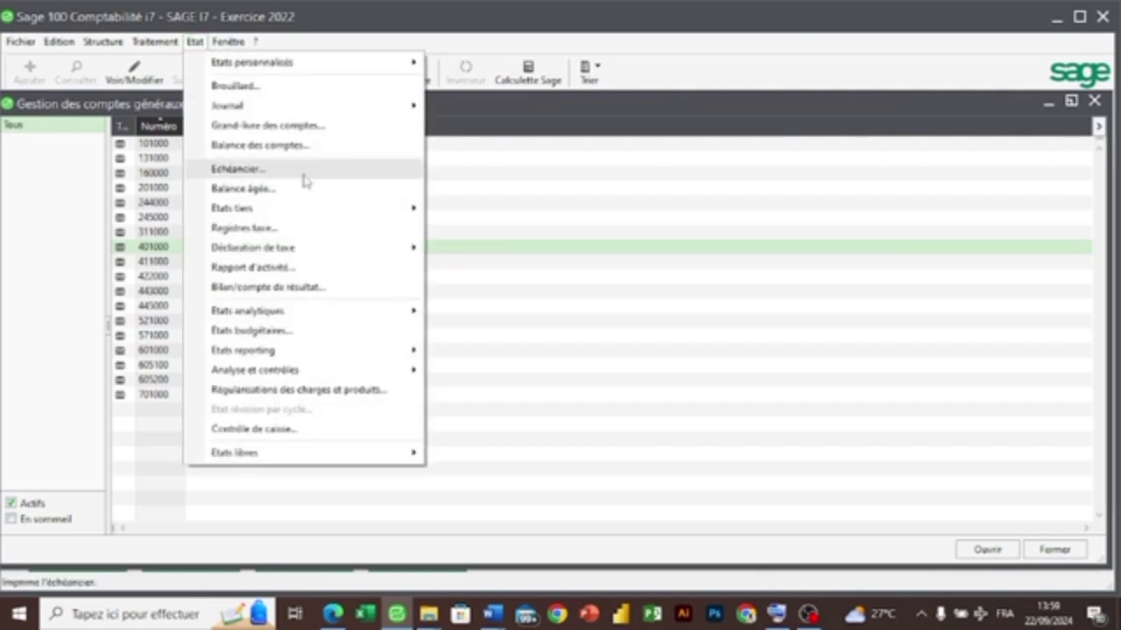
pyautogui.click(296, 131)
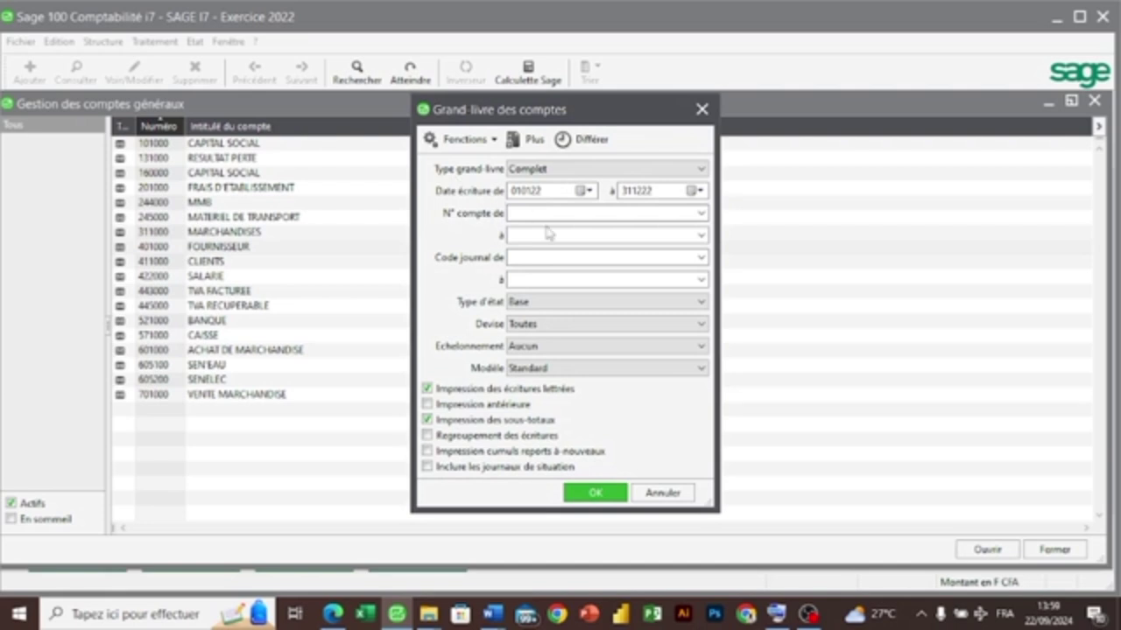
pyautogui.click(699, 214)
pyautogui.click(699, 216)
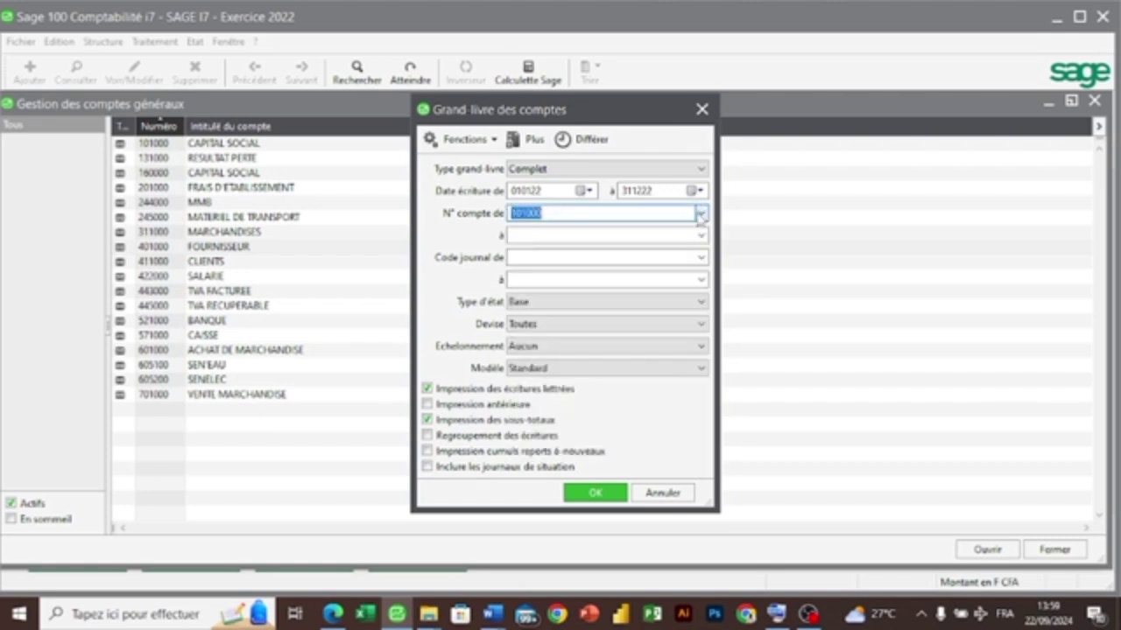
pyautogui.click(700, 235)
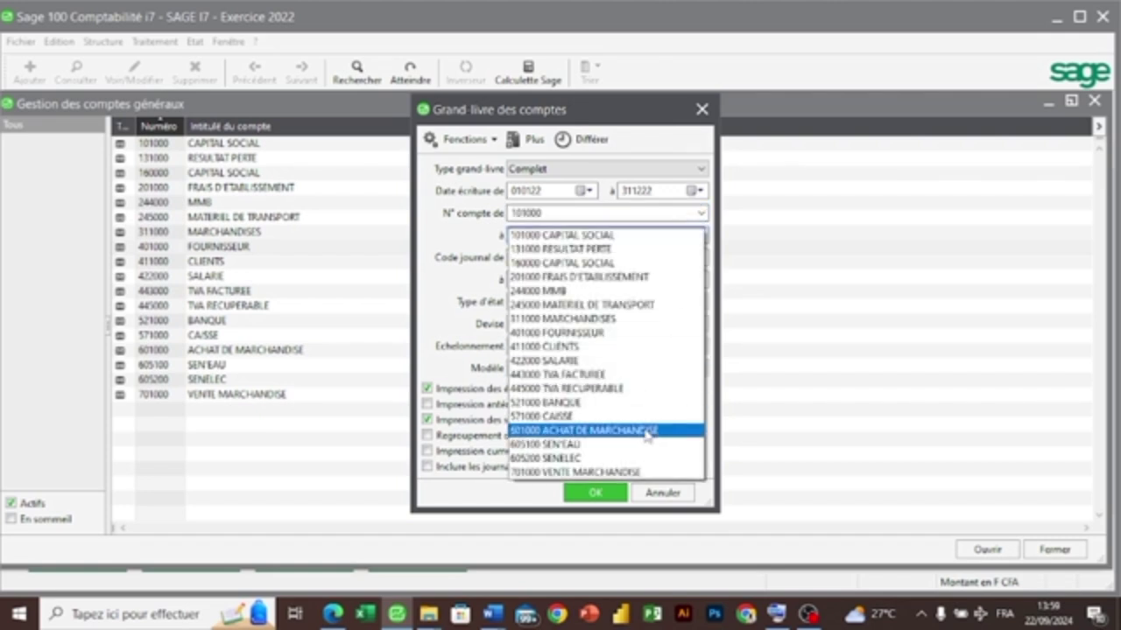
pyautogui.click(644, 473)
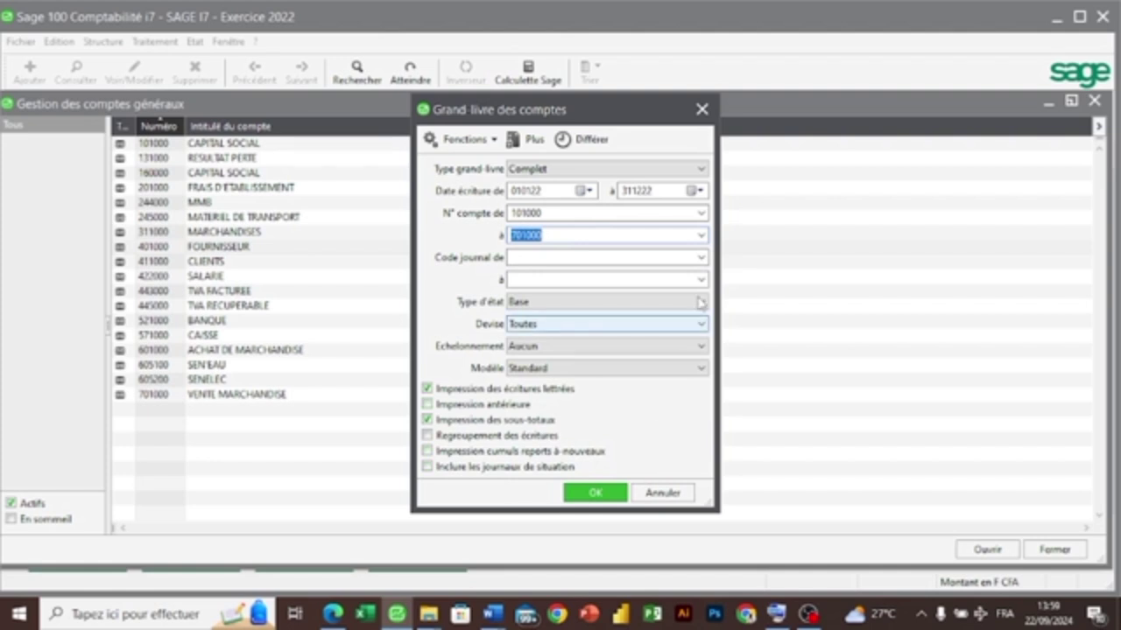
pyautogui.click(701, 257)
pyautogui.click(702, 257)
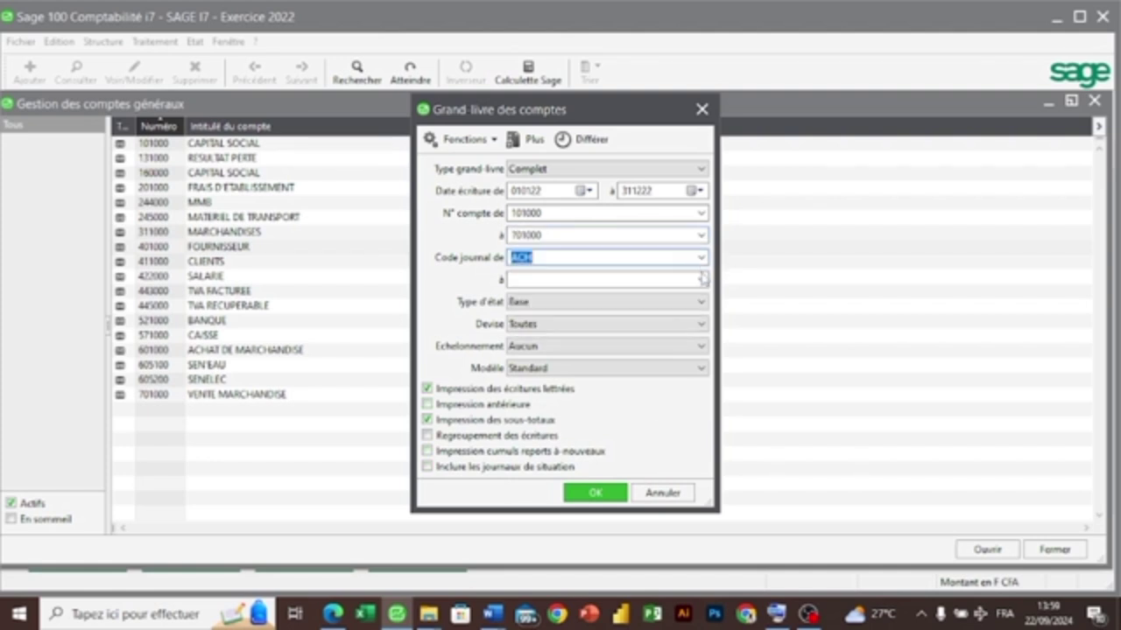
pyautogui.click(700, 279)
pyautogui.click(692, 350)
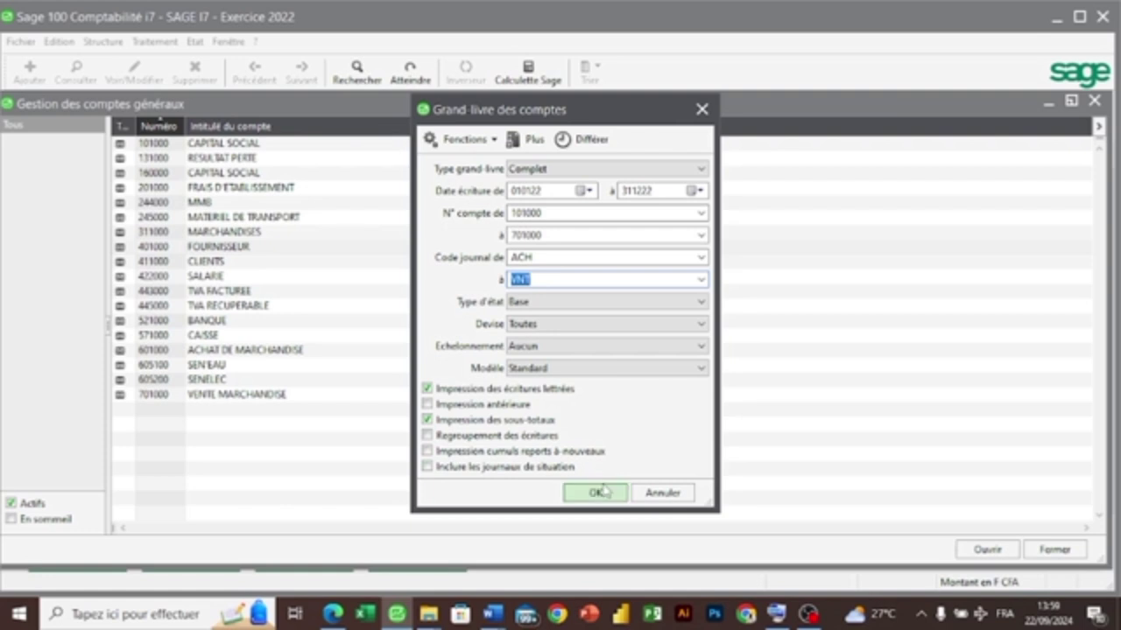
# - Generate the general ledger as a print preview, examine its first and second pages, and close the preview
pyautogui.click(602, 493)
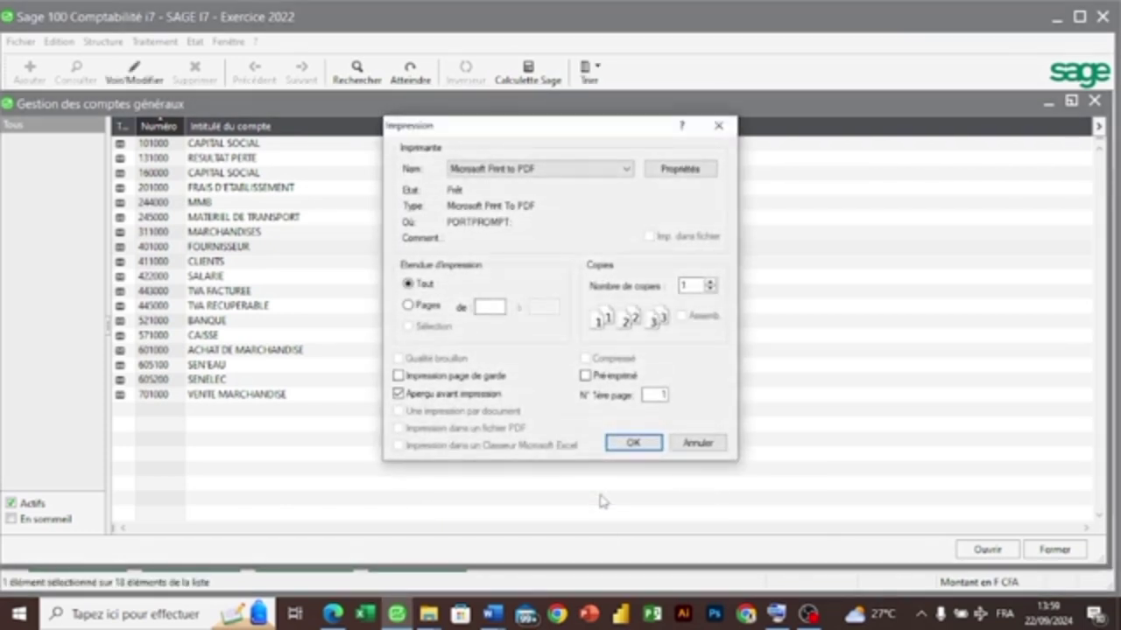
pyautogui.click(400, 395)
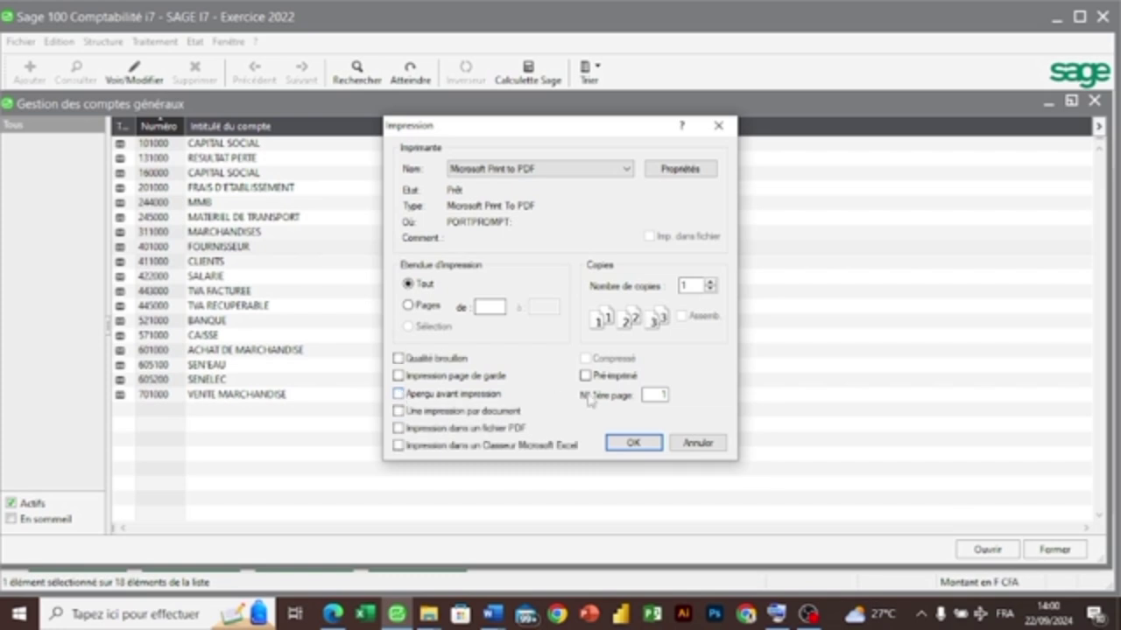
pyautogui.click(399, 395)
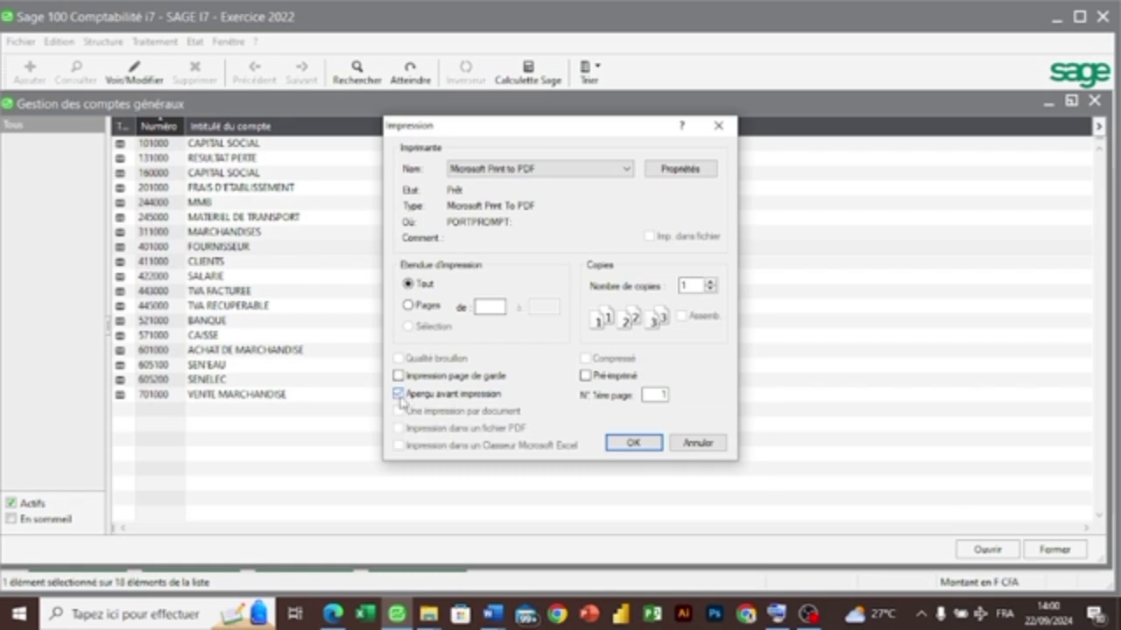
pyautogui.click(632, 443)
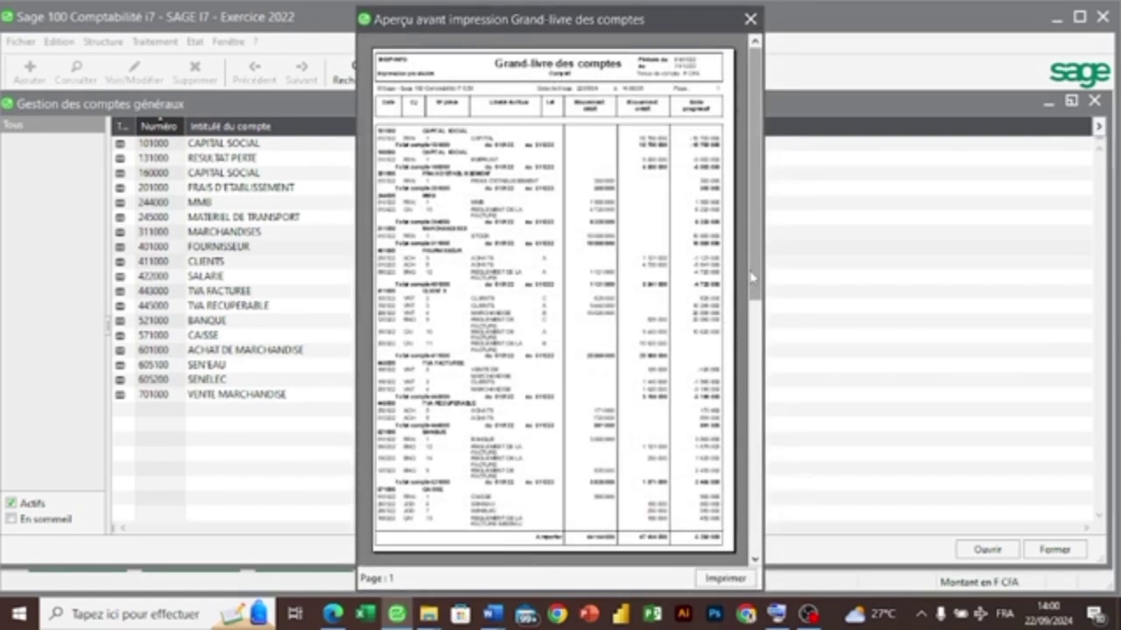
pyautogui.moveTo(755, 276); pyautogui.dragTo(756, 335)
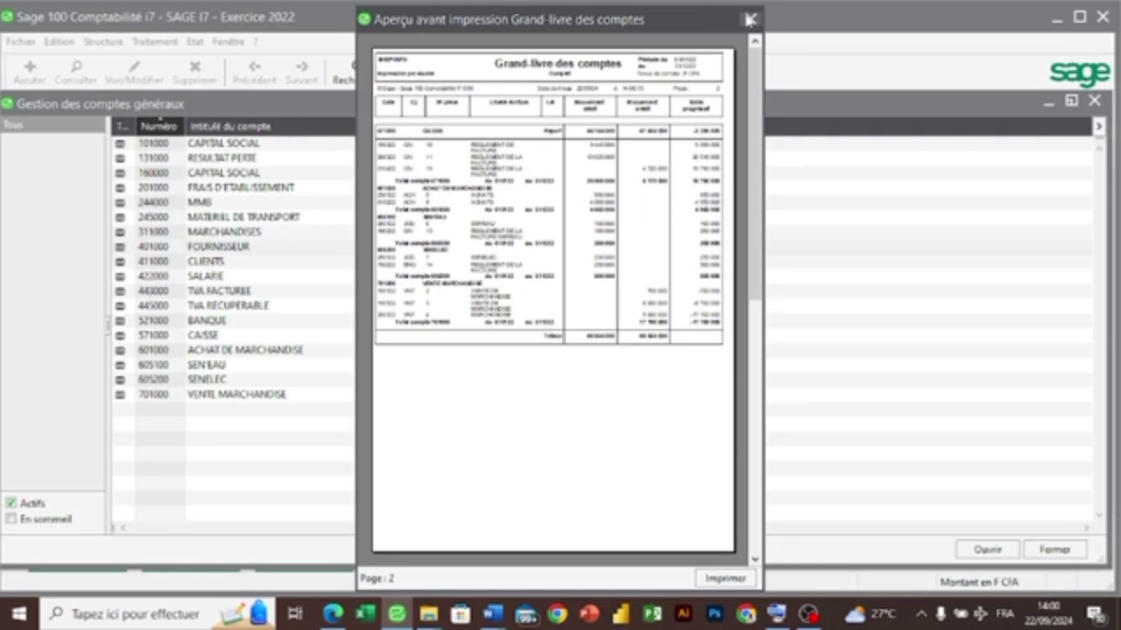
pyautogui.click(750, 21)
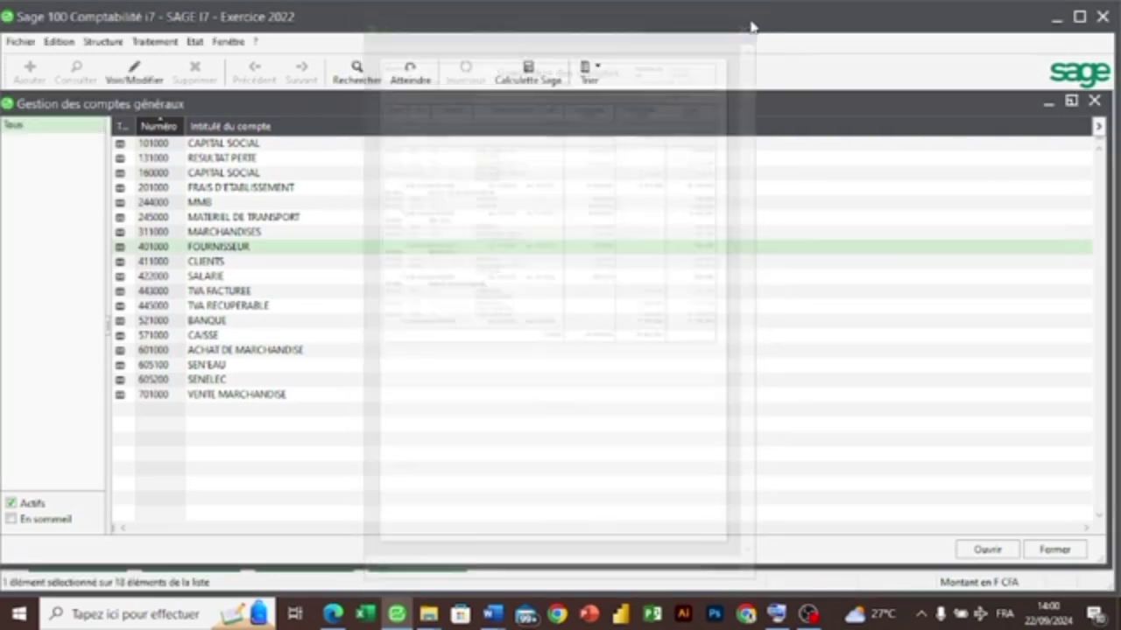
# - Set up the complete trial balance (Balance des comptes) for the account range 101000 to 701000
pyautogui.click(191, 42)
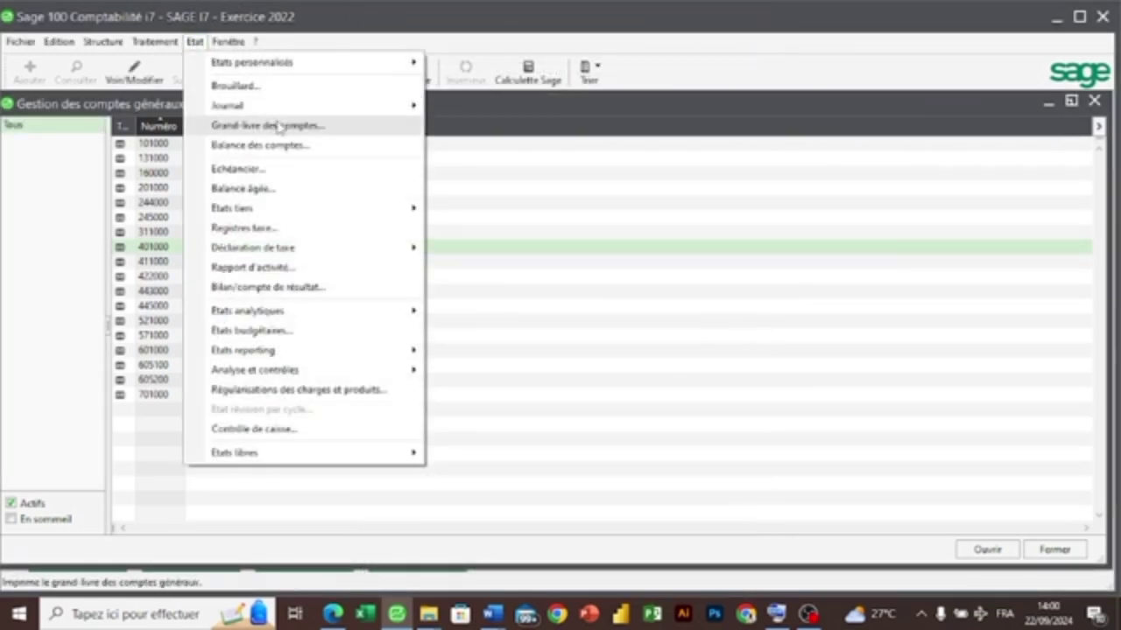
pyautogui.click(289, 146)
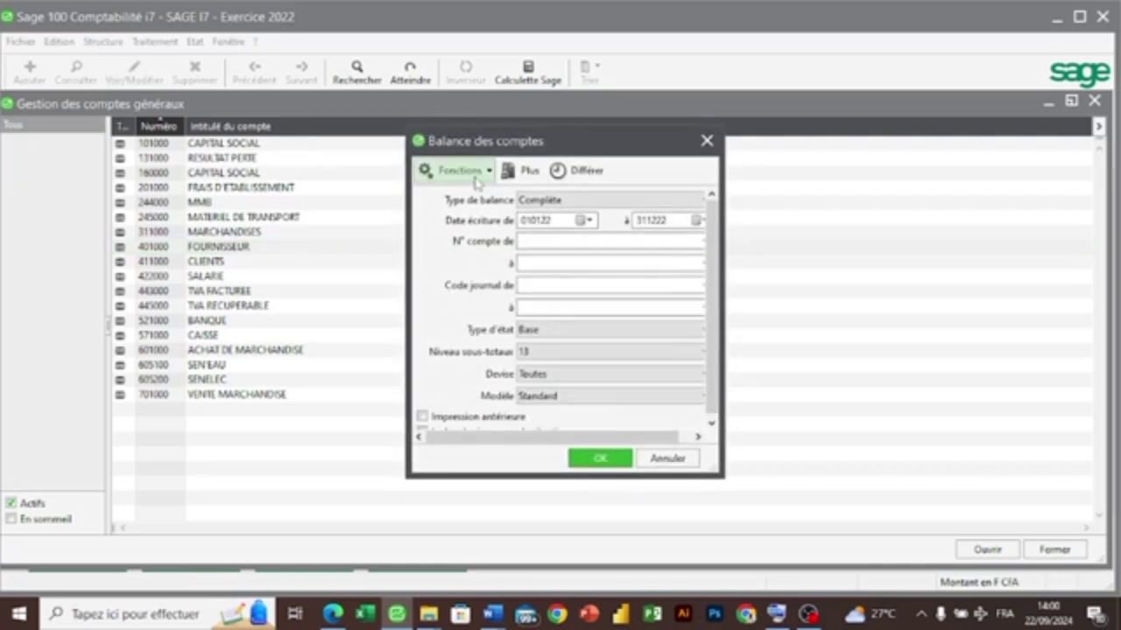
pyautogui.click(701, 242)
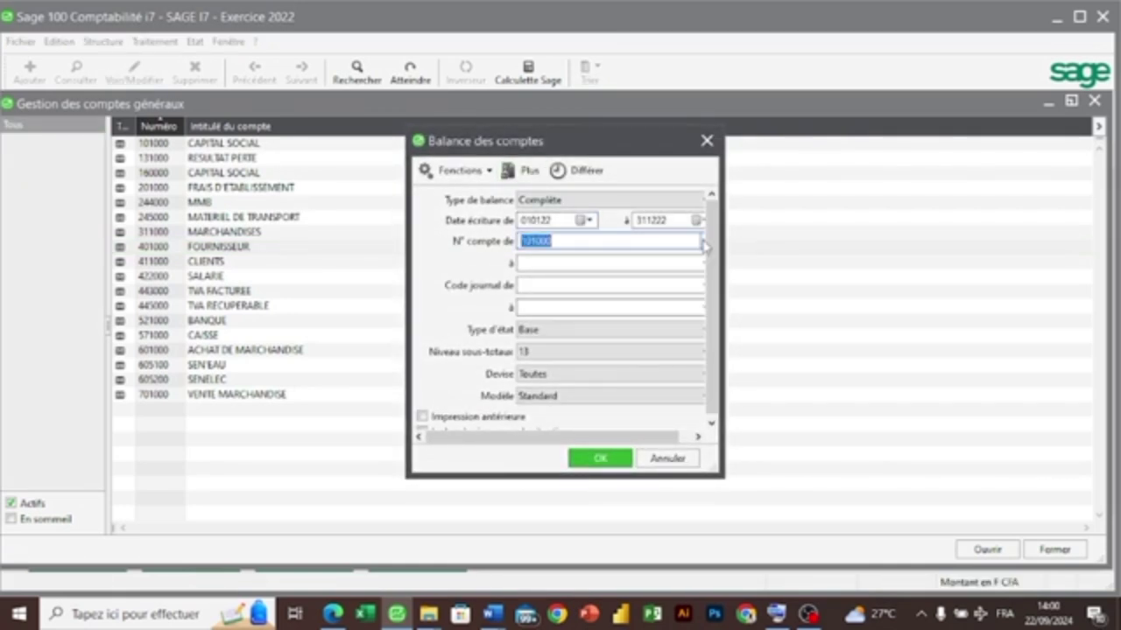
pyautogui.click(701, 265)
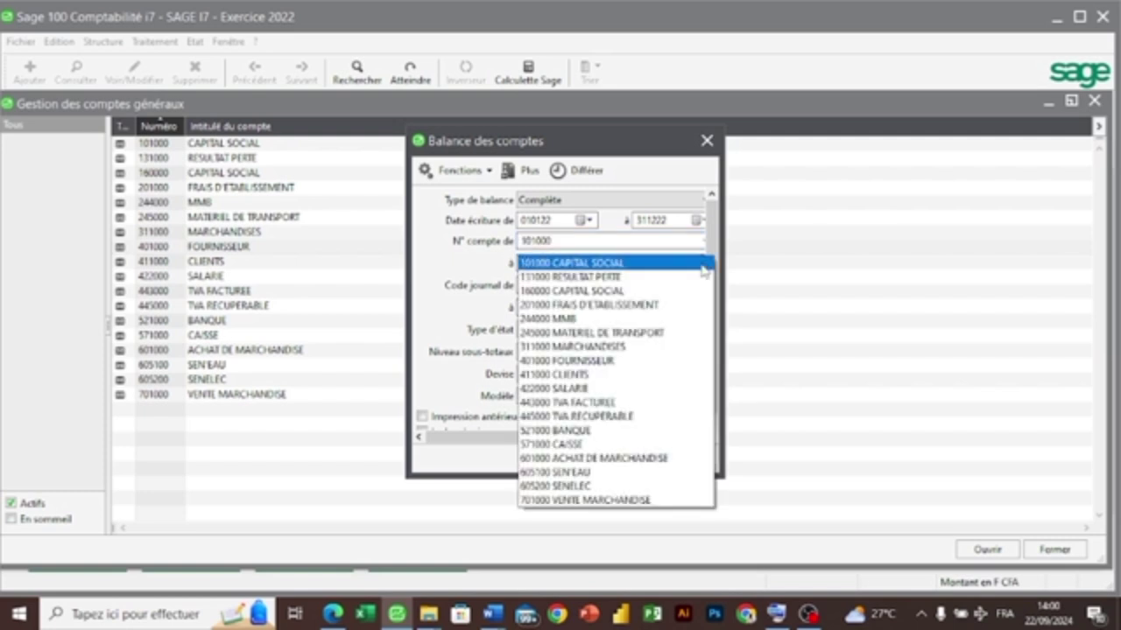
pyautogui.click(601, 501)
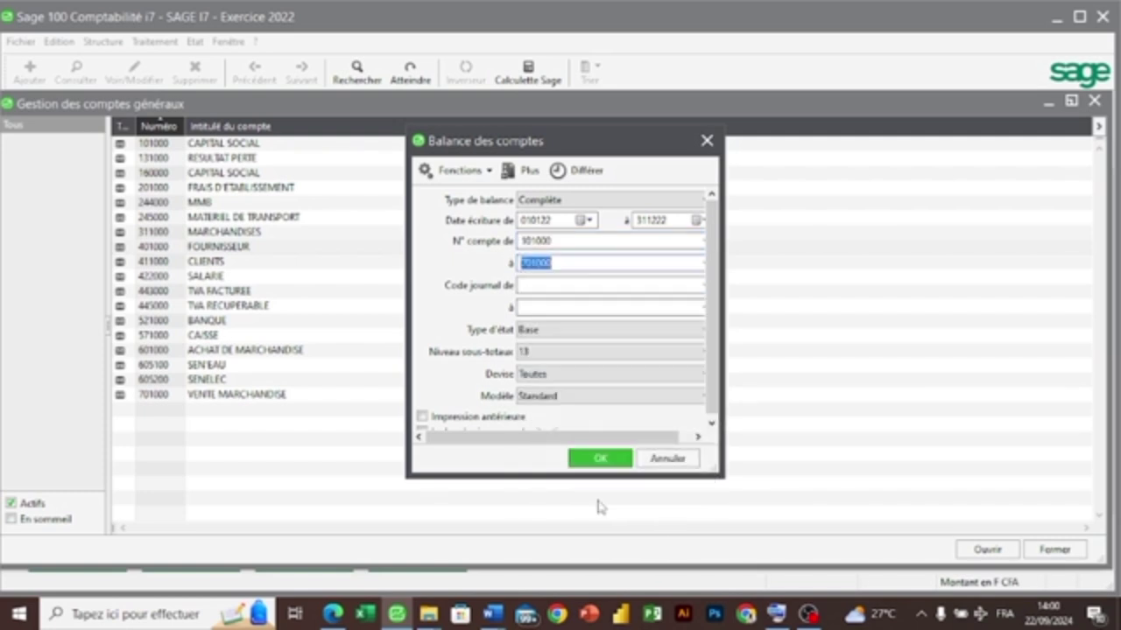
# - Set the trial balance's journal range from ACH to VNT and generate the report as a print preview
pyautogui.click(705, 289)
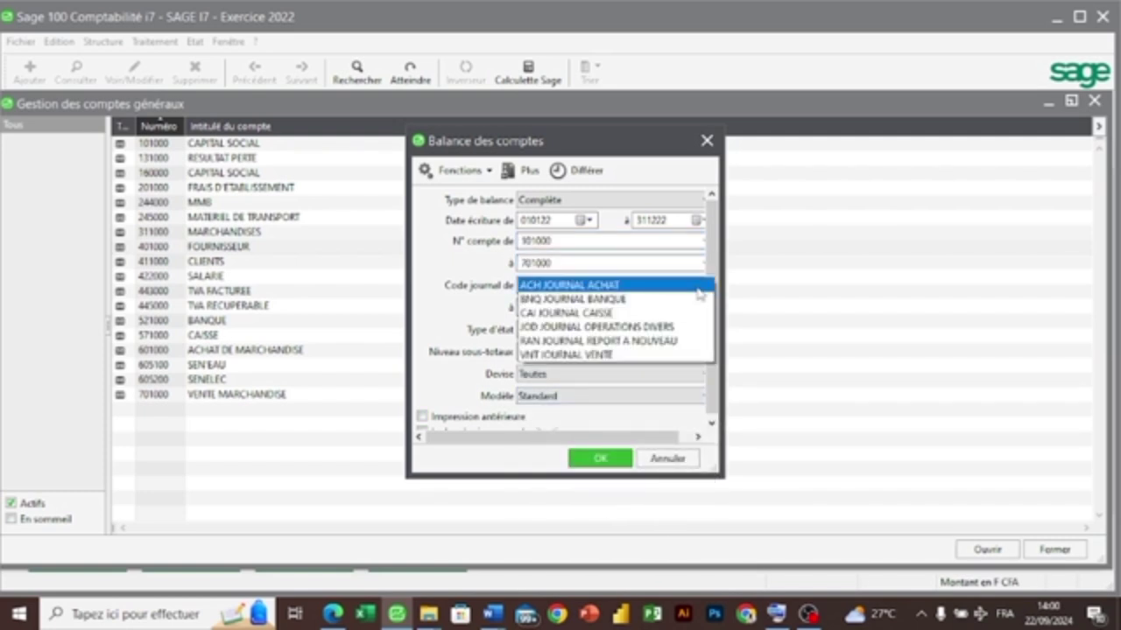
pyautogui.click(698, 285)
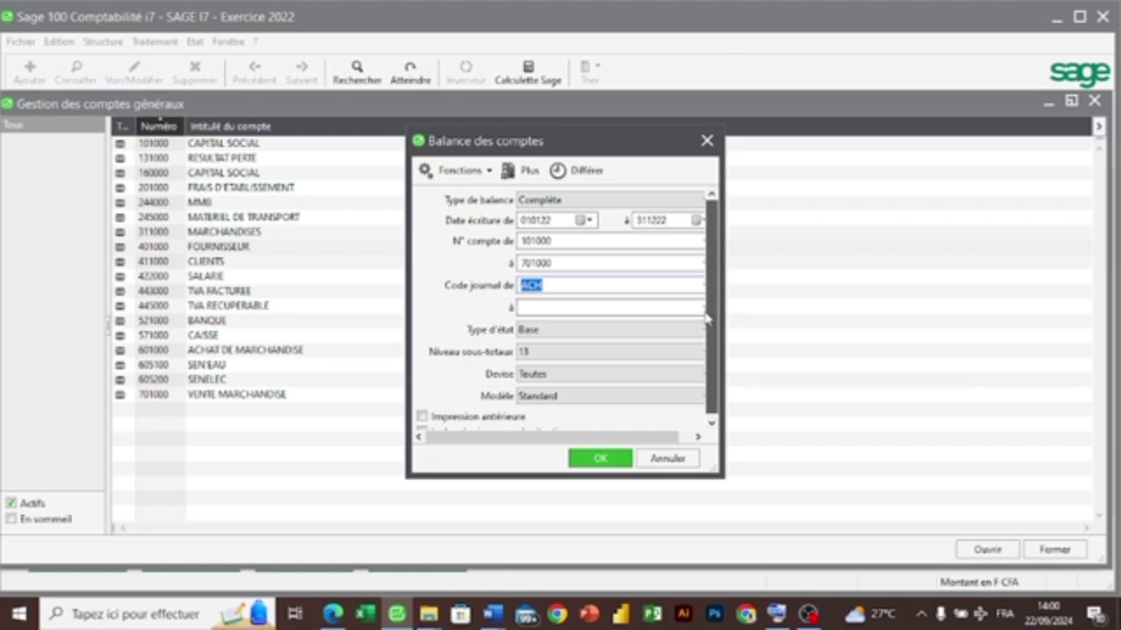
pyautogui.click(704, 309)
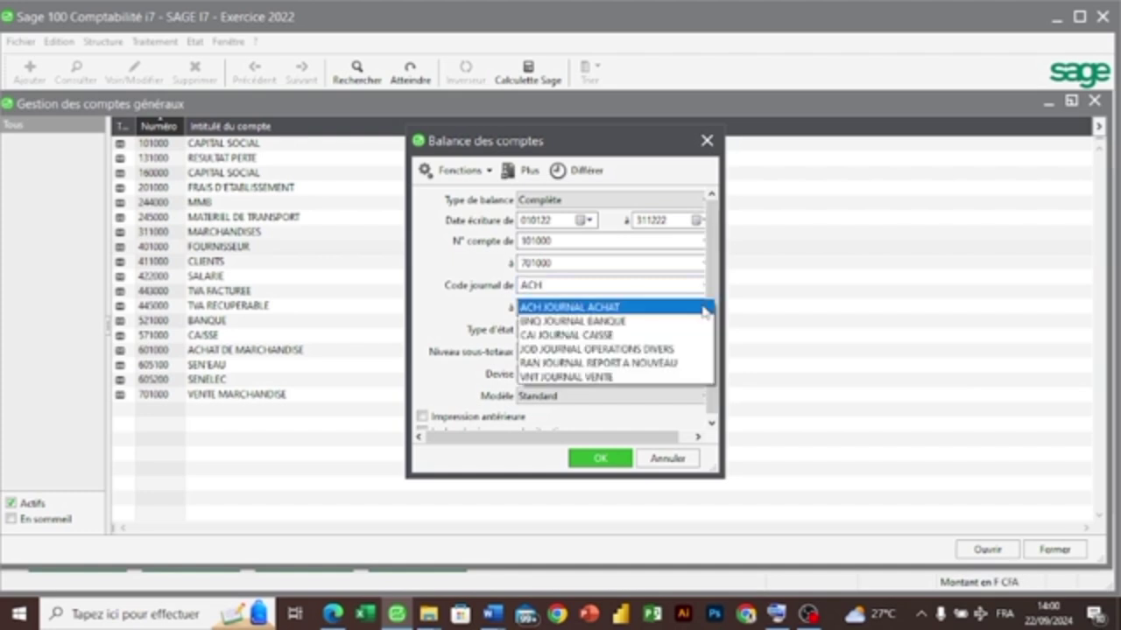
pyautogui.click(681, 379)
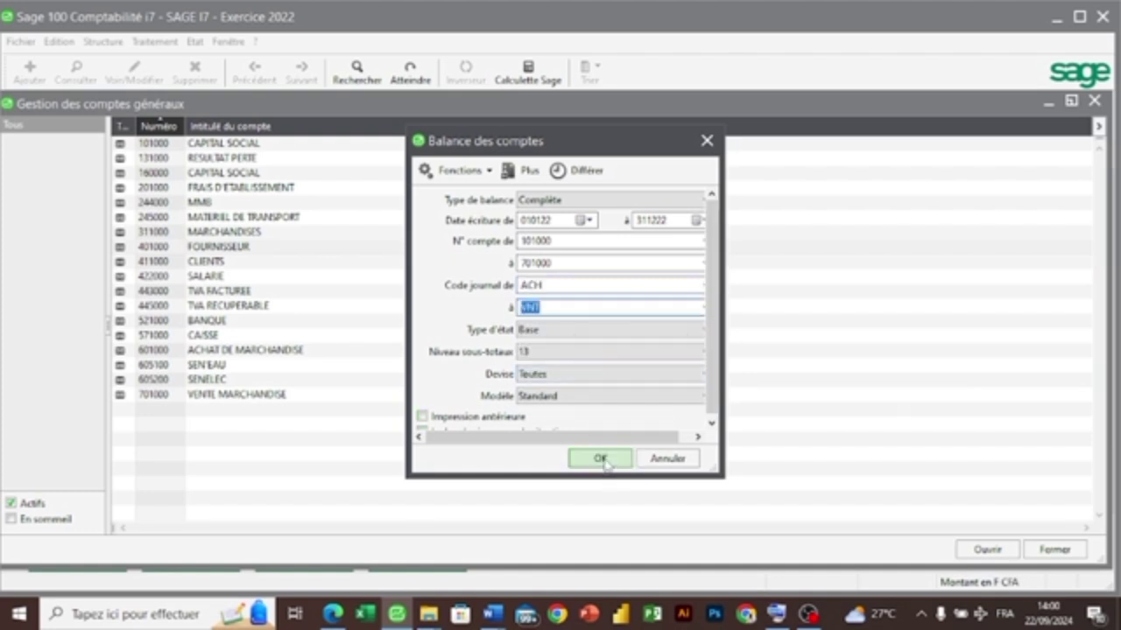
pyautogui.click(600, 458)
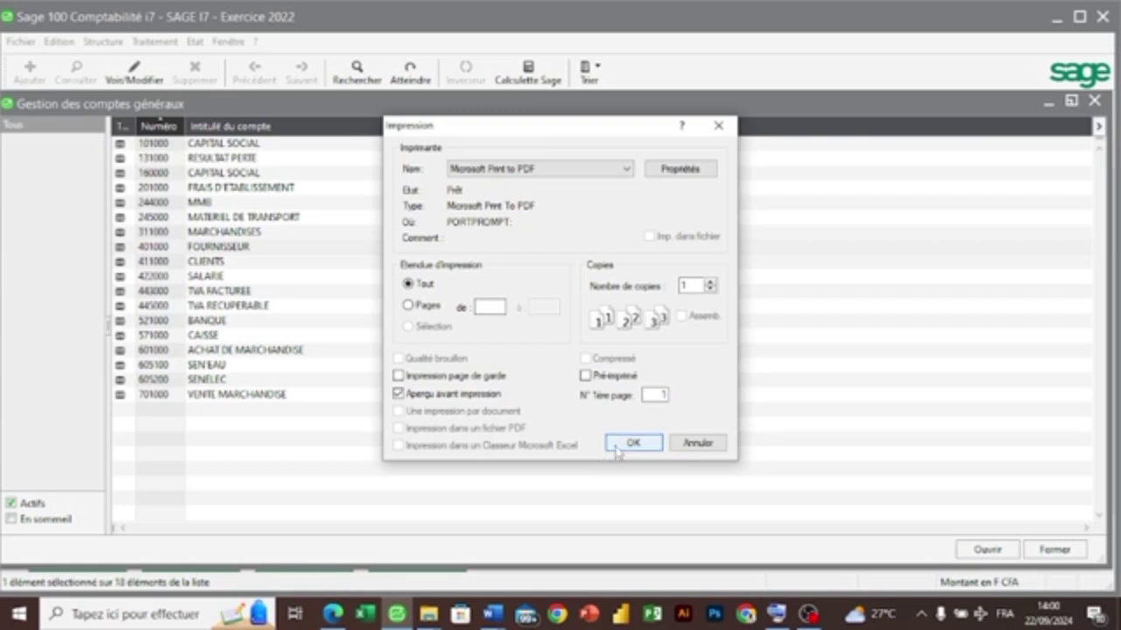
pyautogui.click(618, 448)
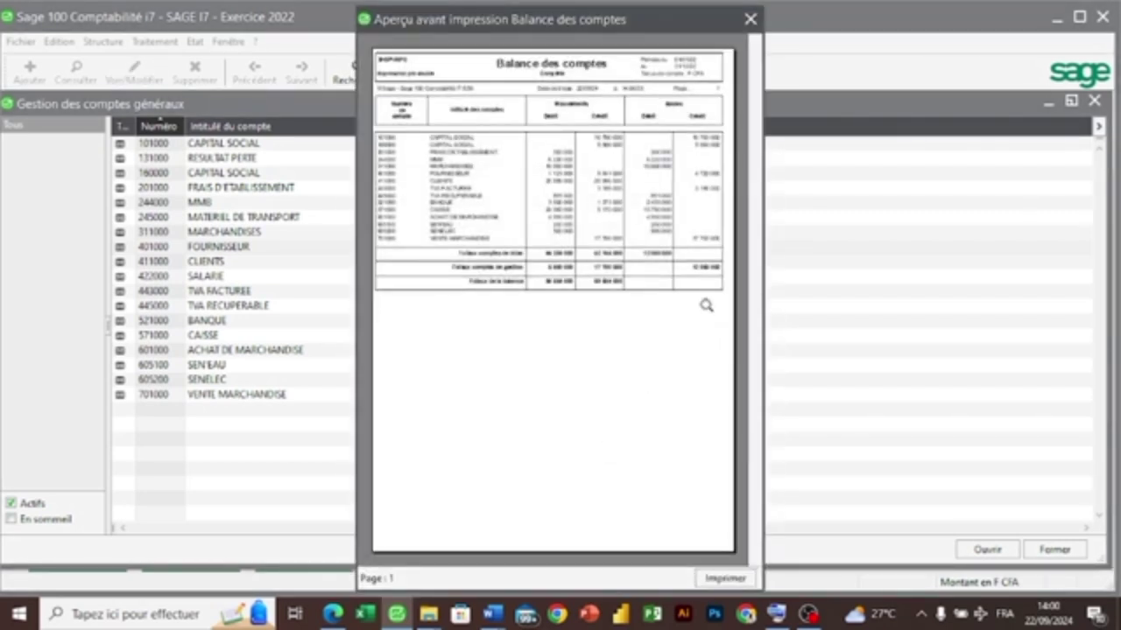